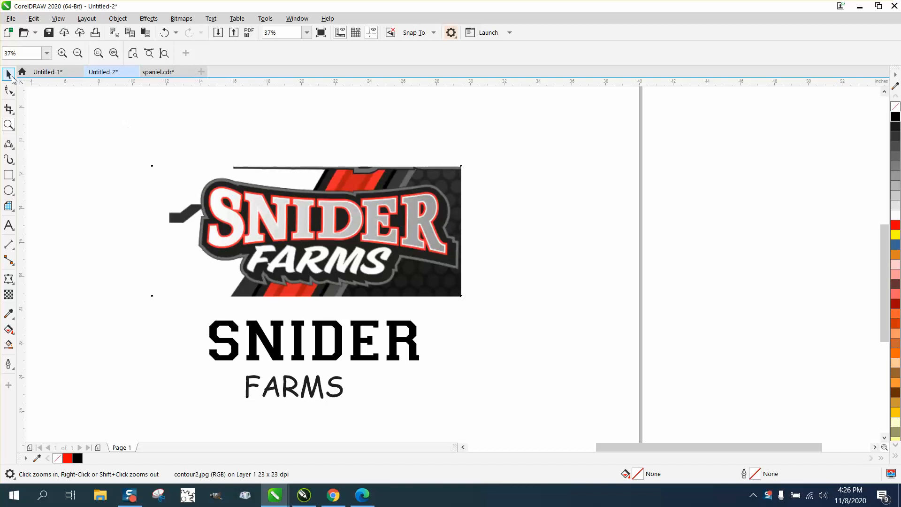
- Apply an envelope to the black SNIDER lettering and pull its top and bottom middle nodes inward to narrow the centre
click(9, 74)
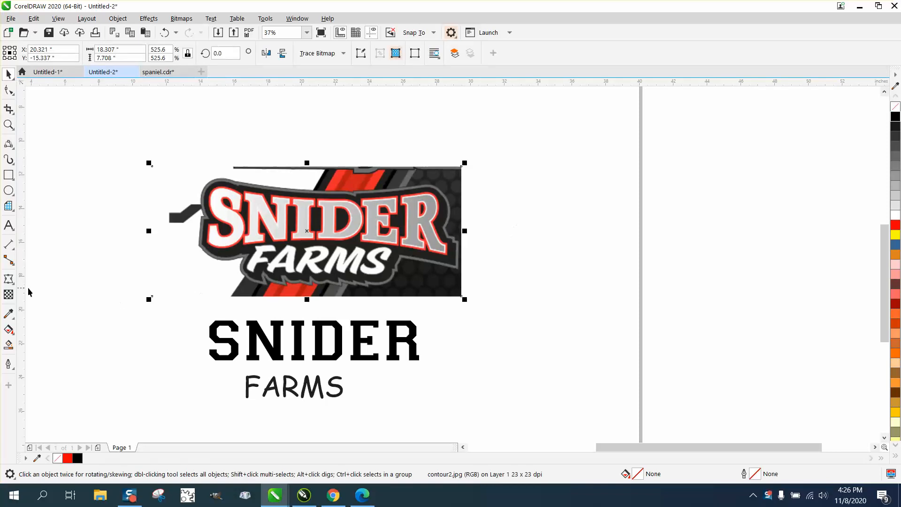
click(301, 337)
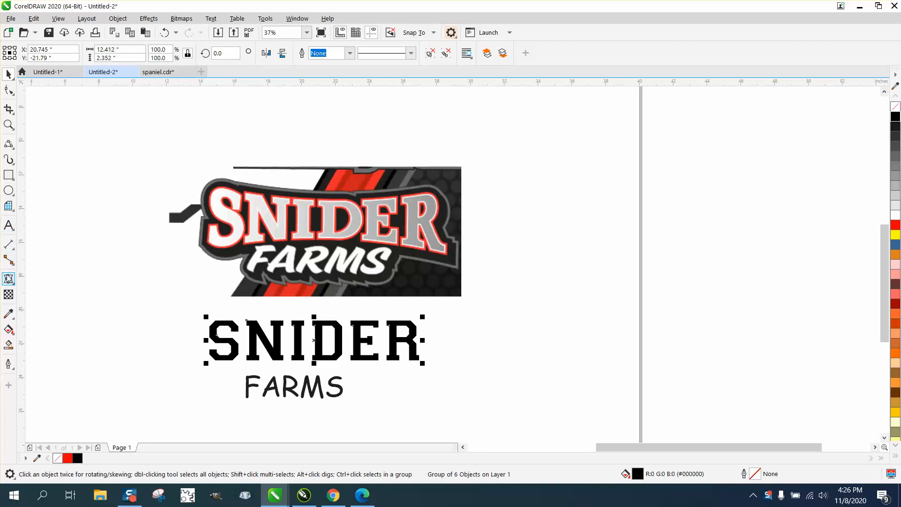
click(9, 278)
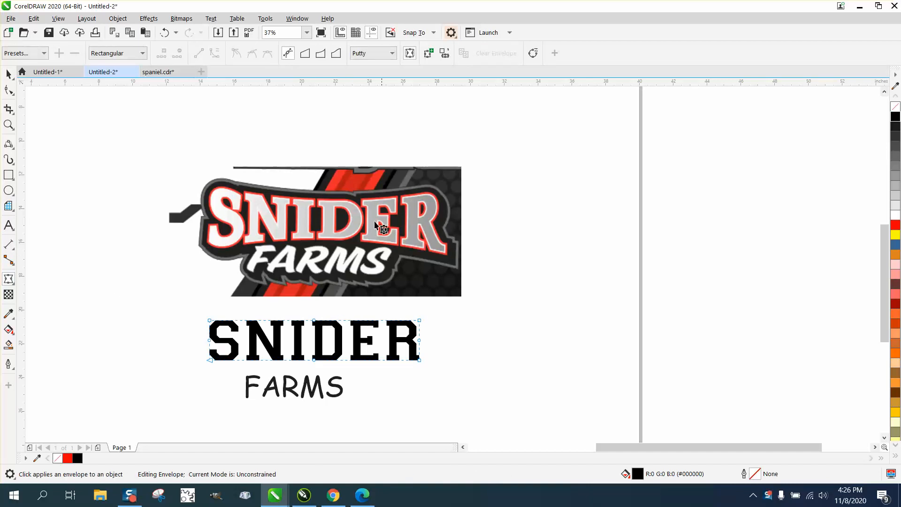
drag(314, 321, 314, 326)
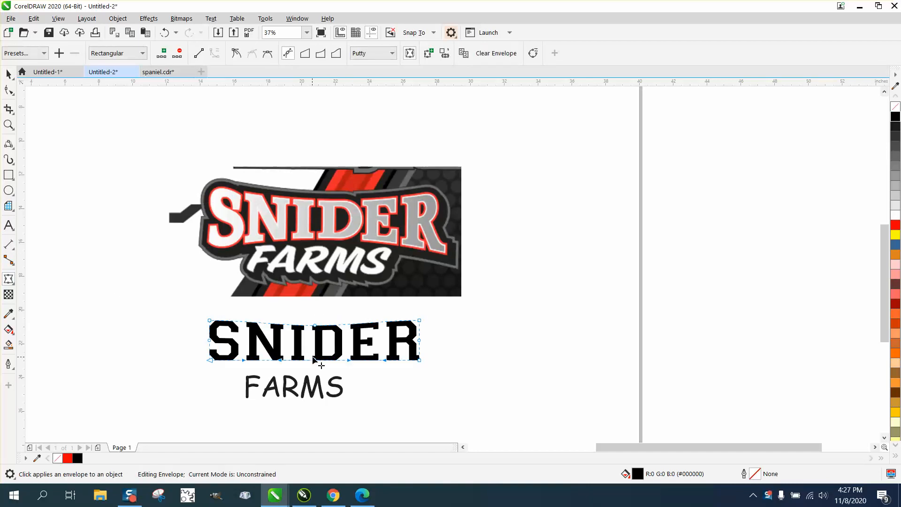
drag(314, 359, 316, 332)
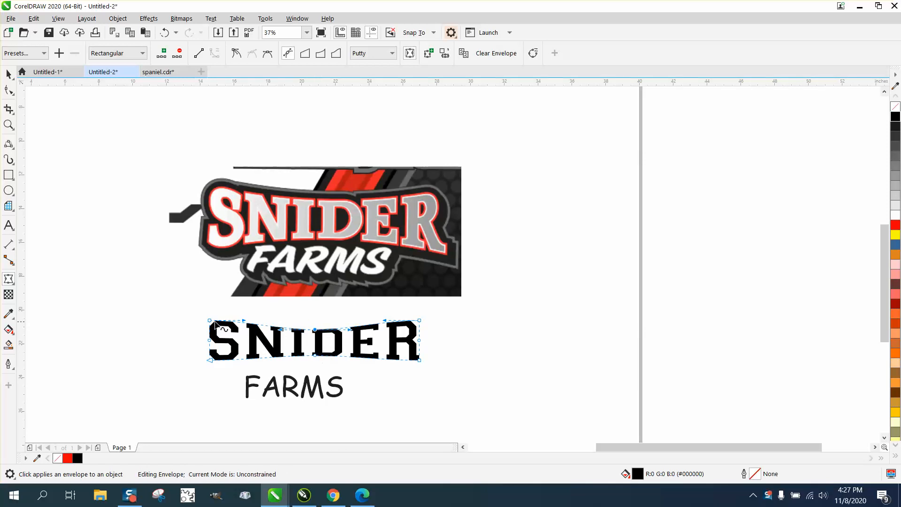
- Pull the four corner nodes of the SNIDER envelope outward so the first and last letters become taller
drag(210, 320, 209, 314)
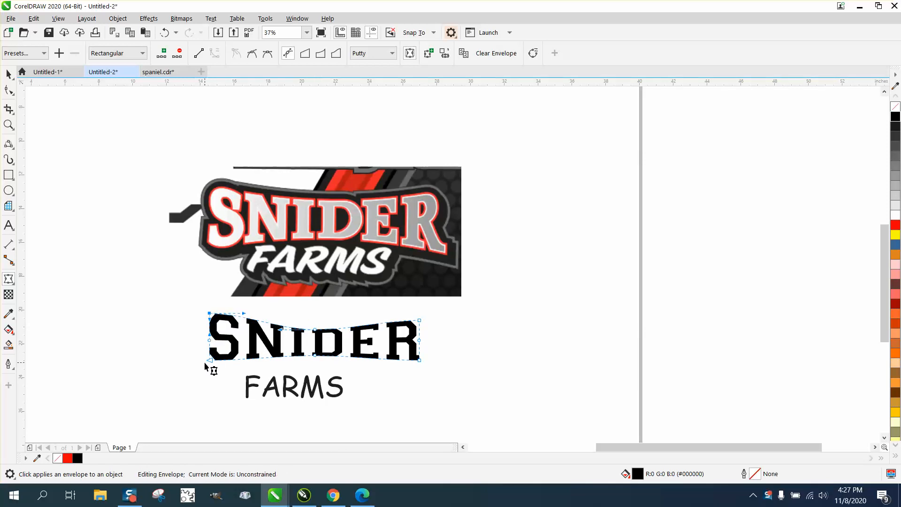
drag(210, 361, 210, 366)
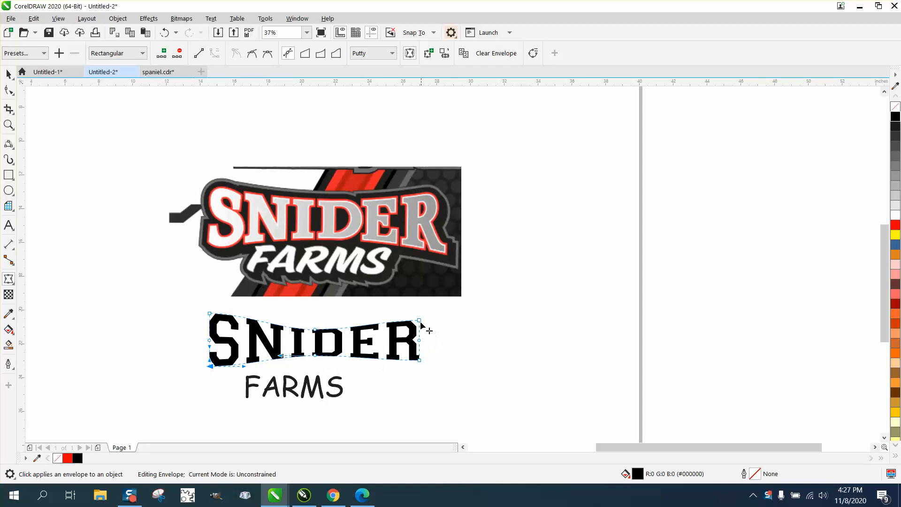
drag(420, 321, 420, 317)
drag(419, 360, 418, 366)
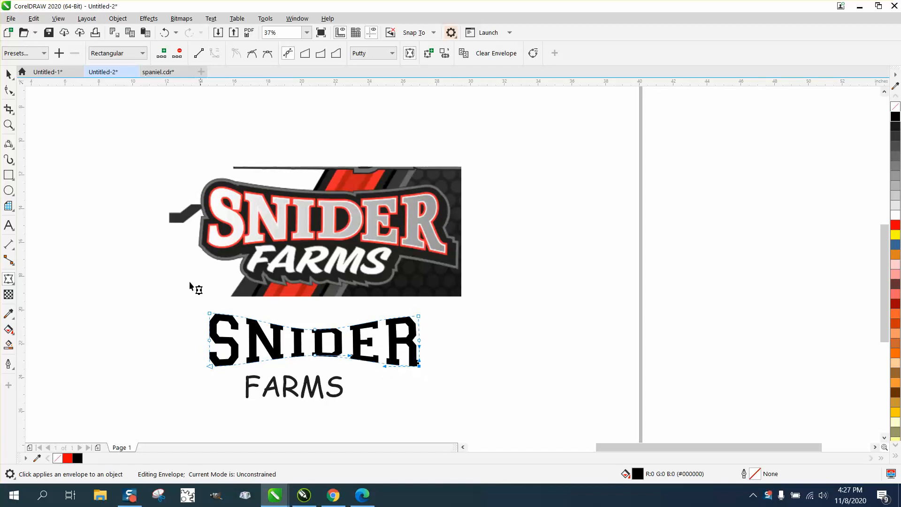
click(9, 74)
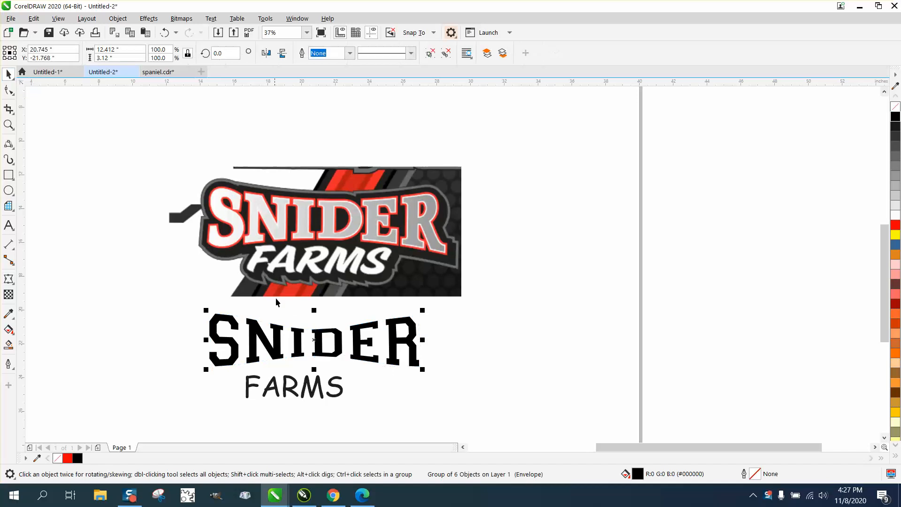
- Examine the outlines and borders around the SNIDER letters in the reference logo image
click(8, 125)
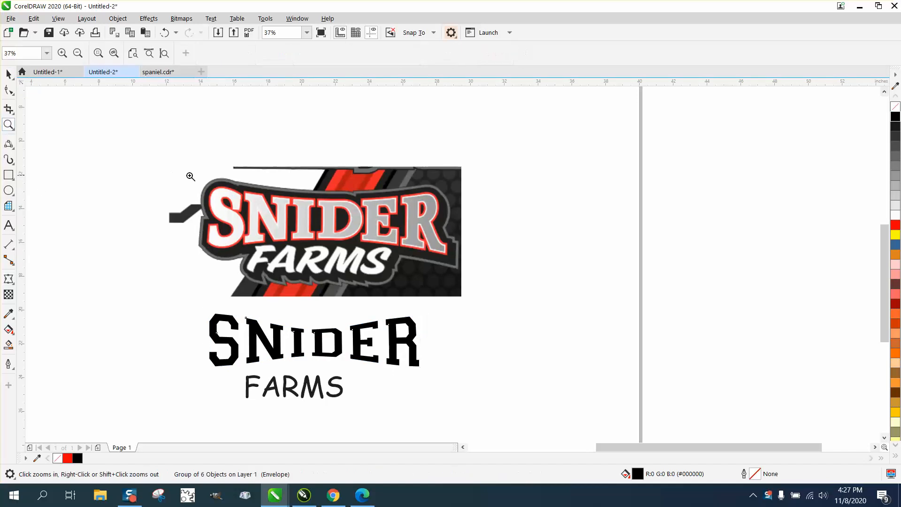
drag(193, 180, 297, 230)
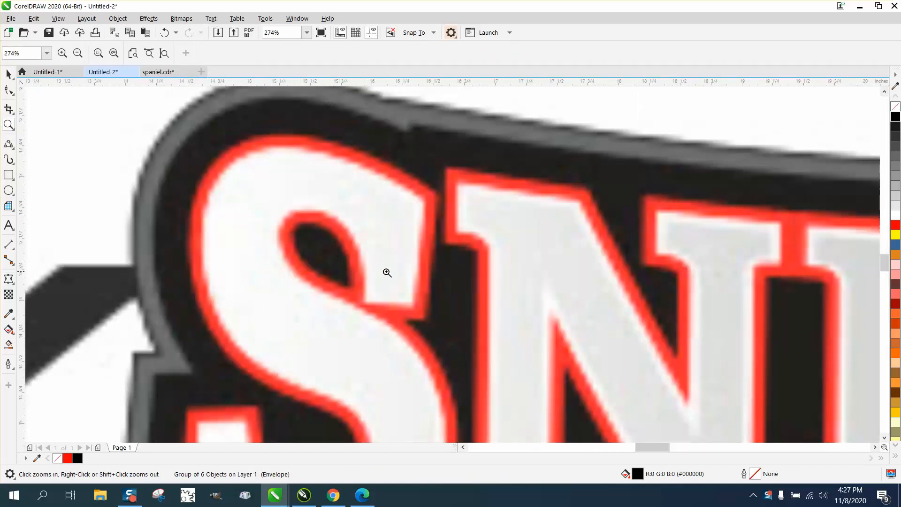
scroll(396, 256, down, 2)
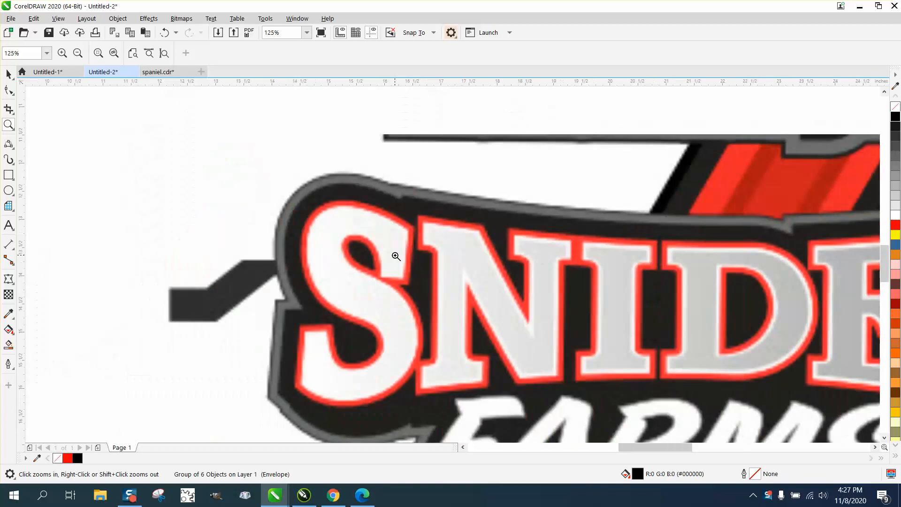
scroll(451, 266, down, 2)
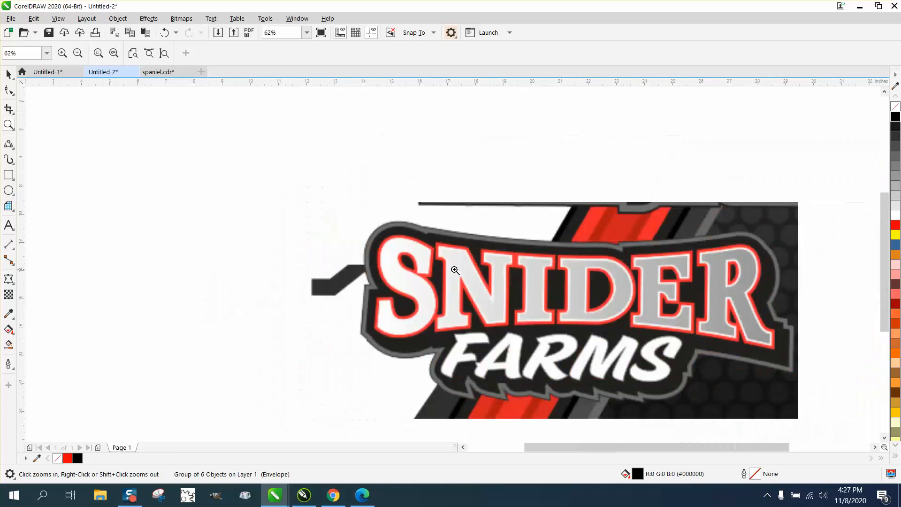
scroll(452, 268, down, 2)
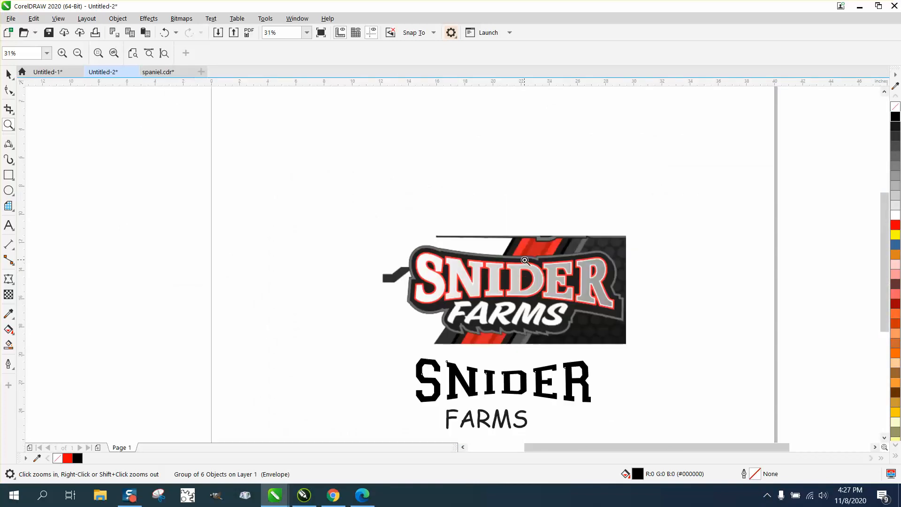
drag(522, 259, 547, 278)
scroll(337, 256, down, 2)
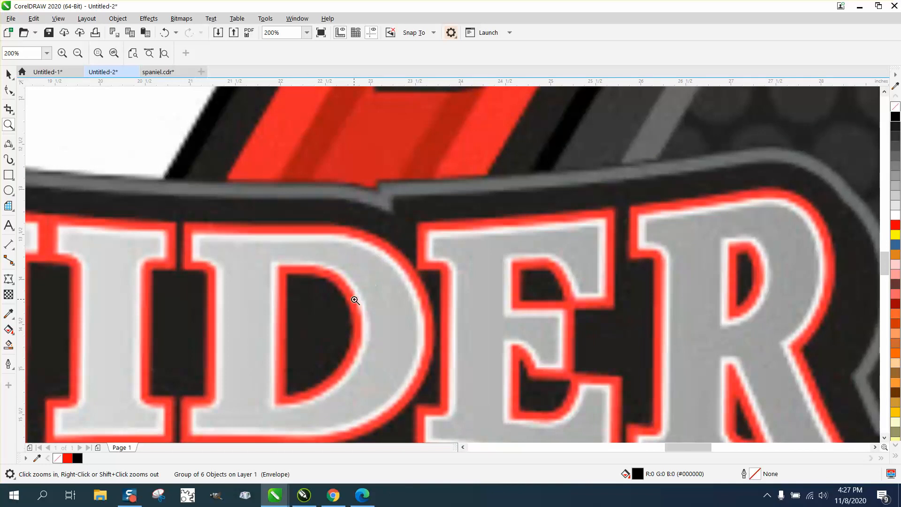
right_click(389, 267)
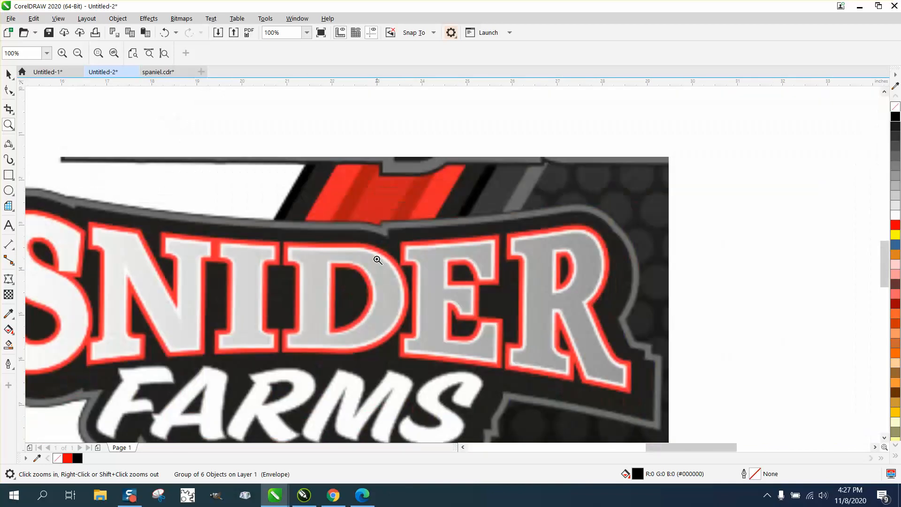
right_click(378, 260)
right_click(378, 259)
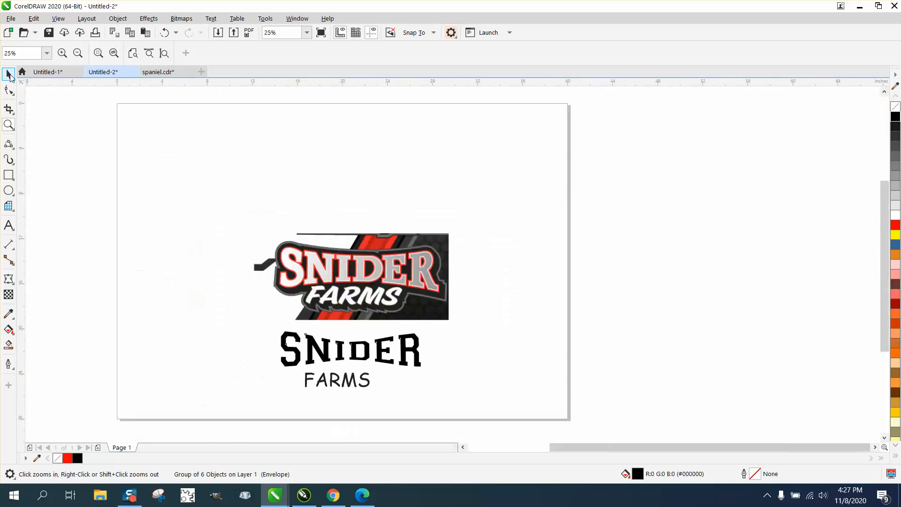
- Remove the fill from the enveloped SNIDER lettering and give it a black hairline outline
click(9, 74)
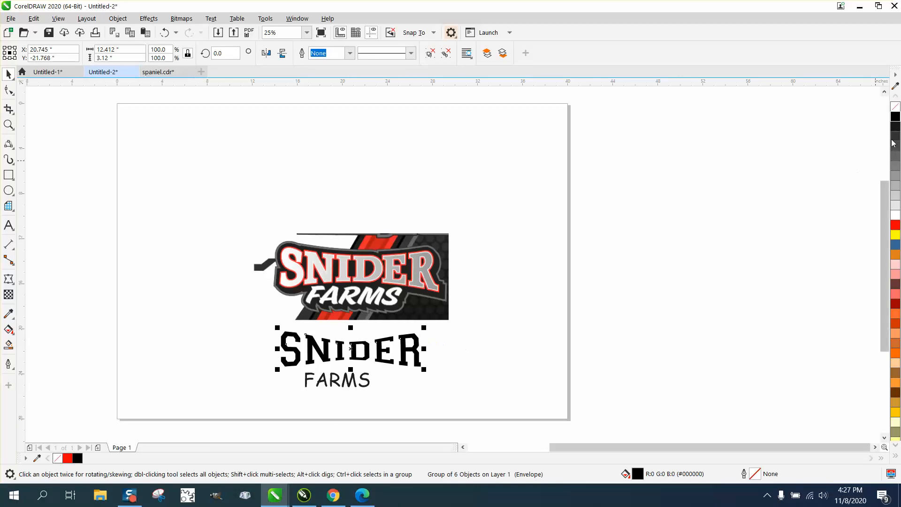
click(895, 106)
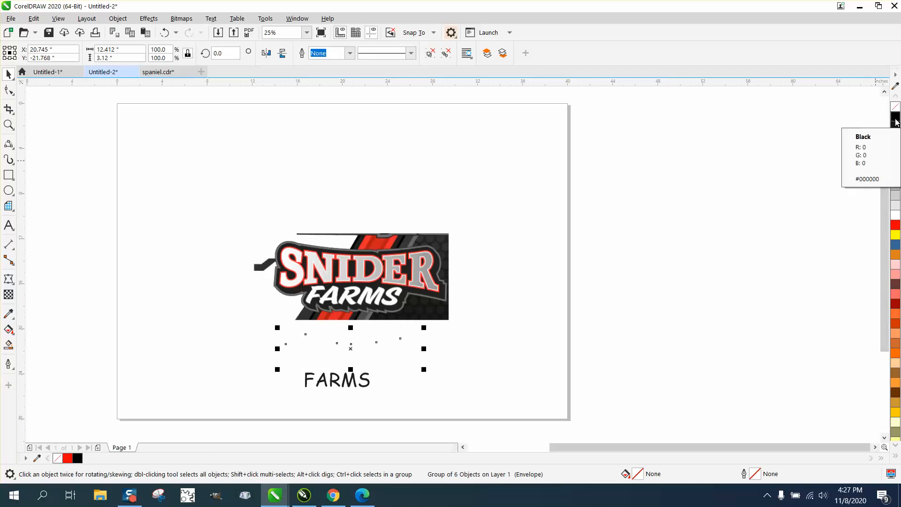
right_click(896, 123)
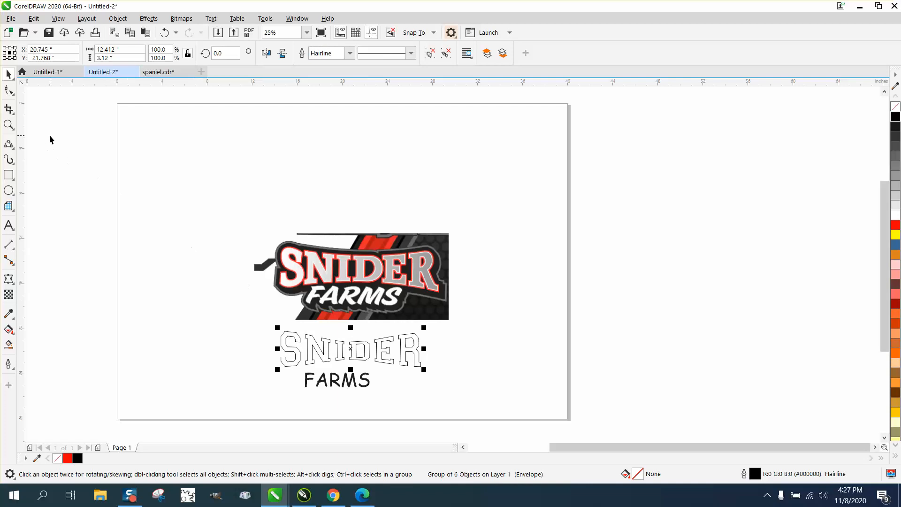
- Open the Contour effect settings for the outlined SNIDER lettering
scroll(50, 136, up, 1)
click(8, 125)
scroll(284, 240, down, 1)
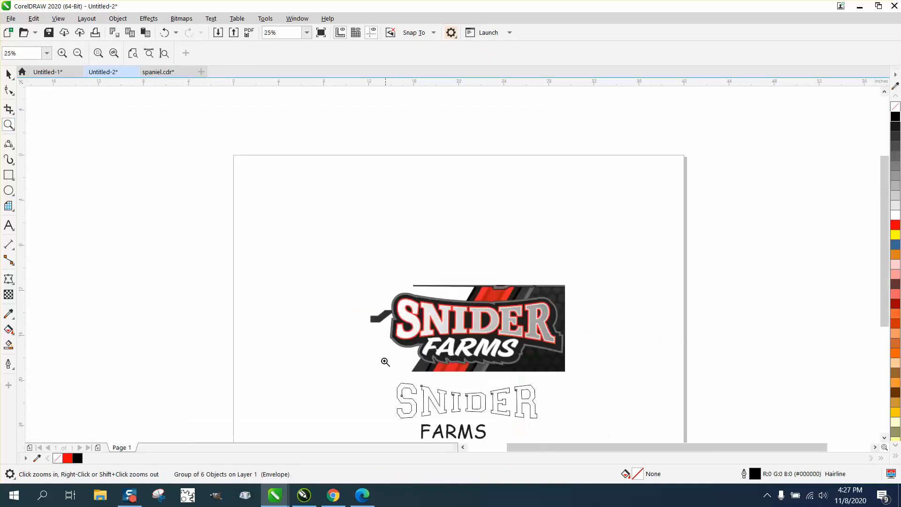
drag(451, 402, 584, 416)
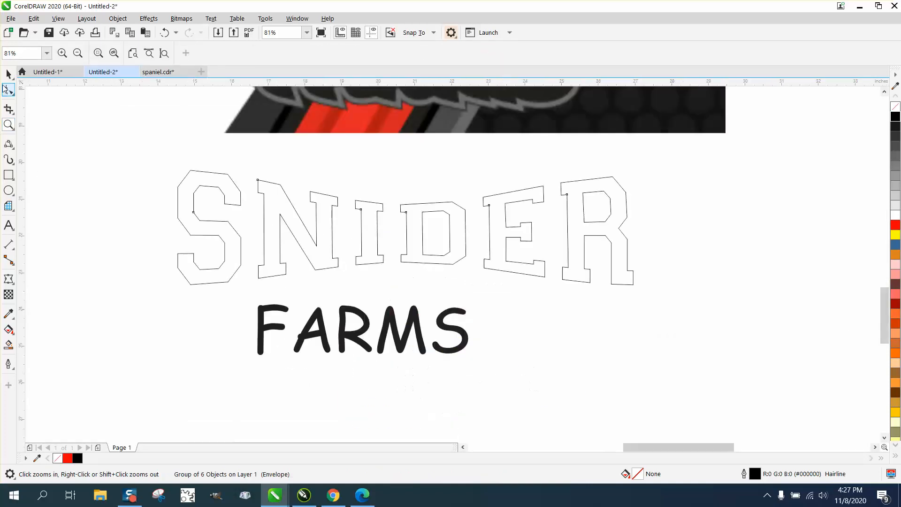
click(8, 74)
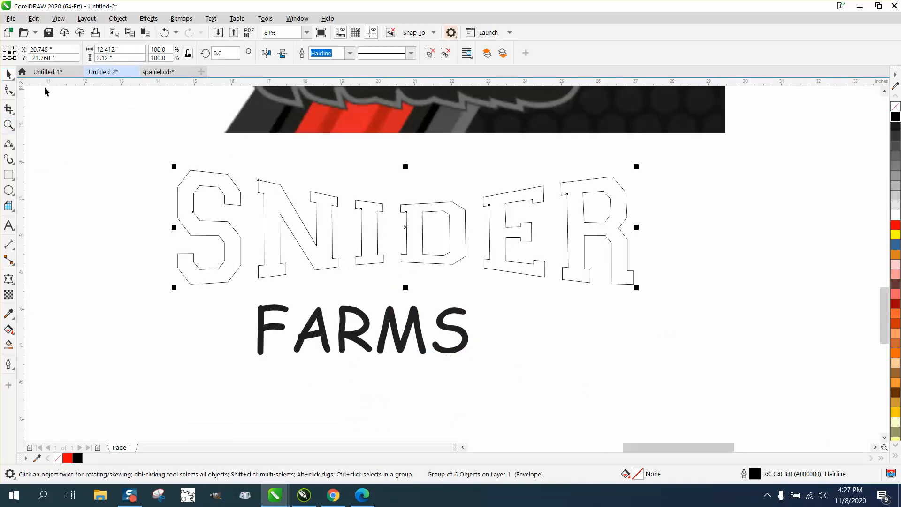
click(155, 20)
click(173, 268)
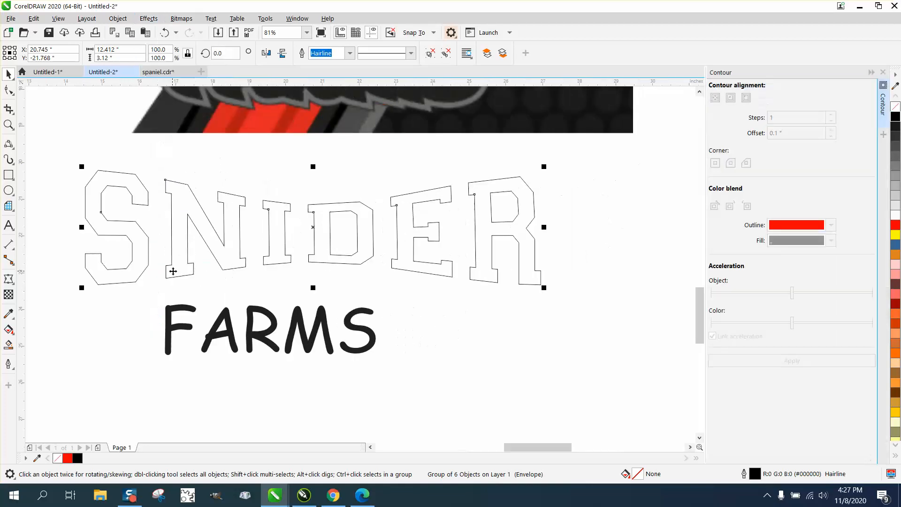
click(563, 202)
click(358, 208)
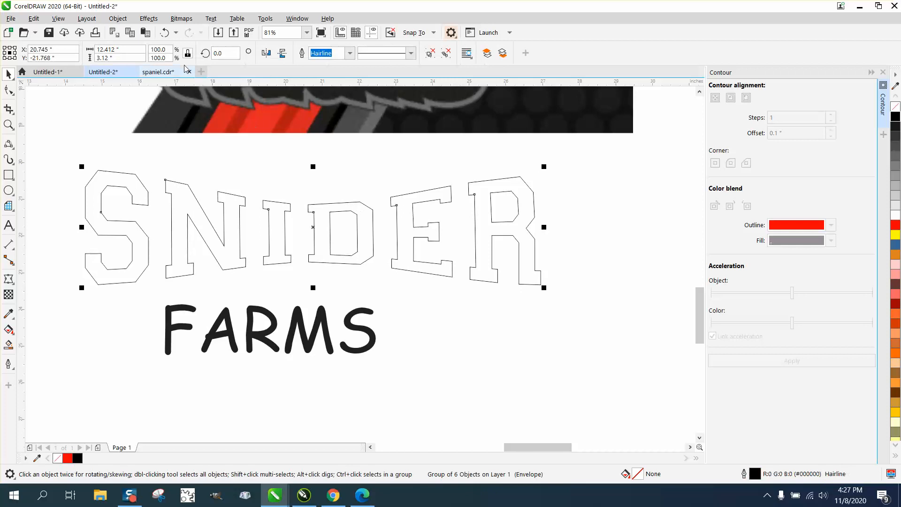
- Try to convert the SNIDER group to curves, and ungroup it into individual letters
click(118, 18)
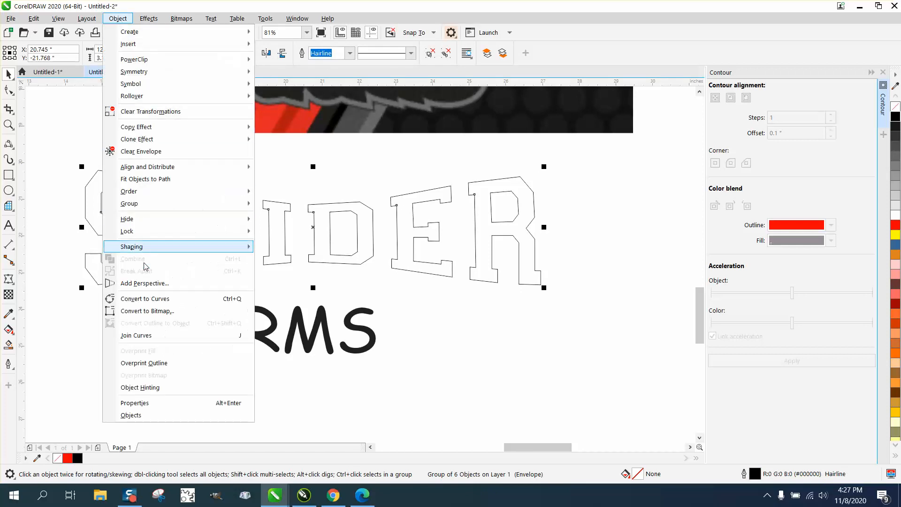
click(148, 303)
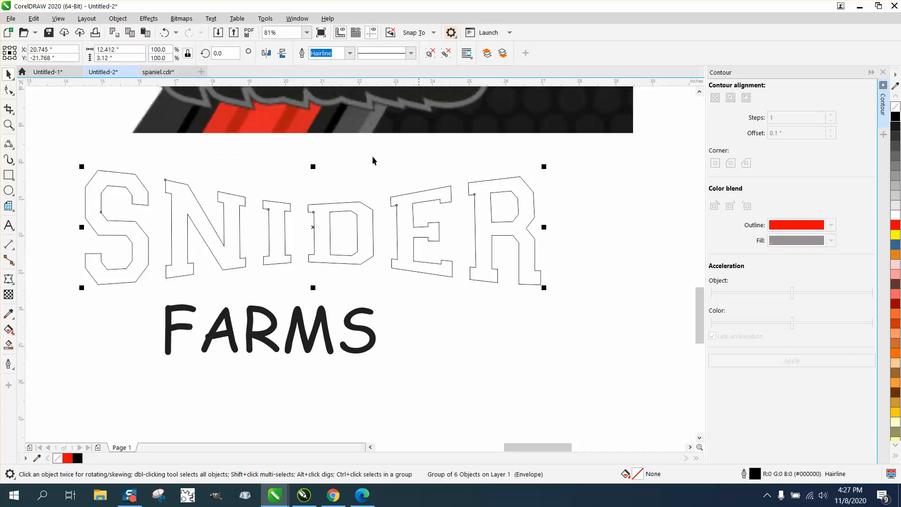
click(118, 19)
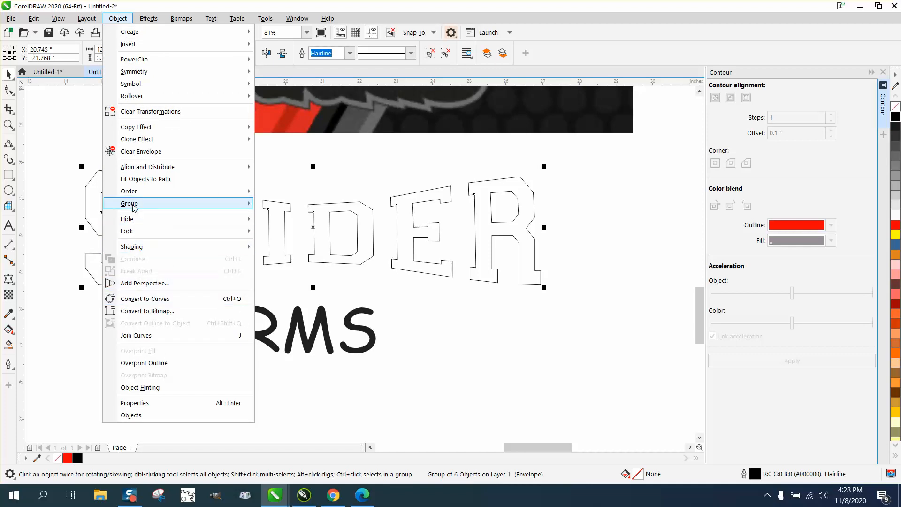
mouse_move(135, 208)
click(283, 216)
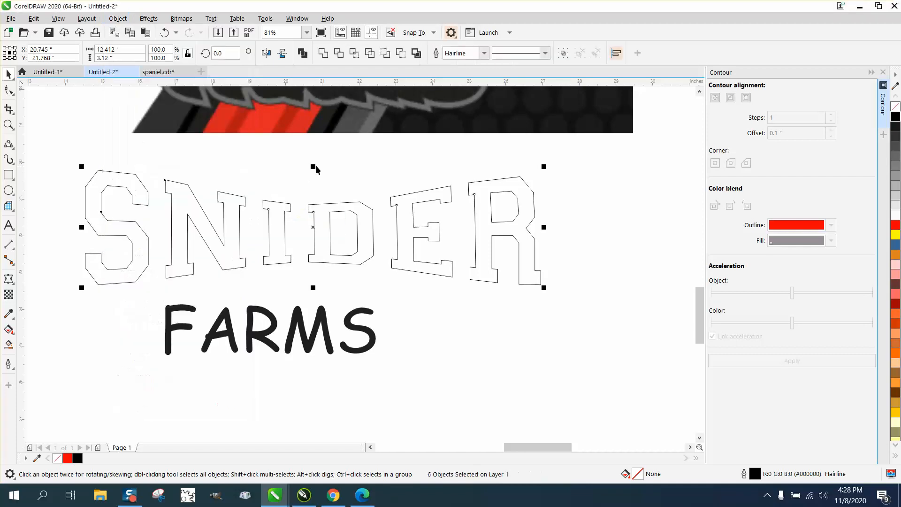
click(162, 168)
- Apply an outside contour with 1 step, 0.1" offset and a red outline to the letter S
click(136, 196)
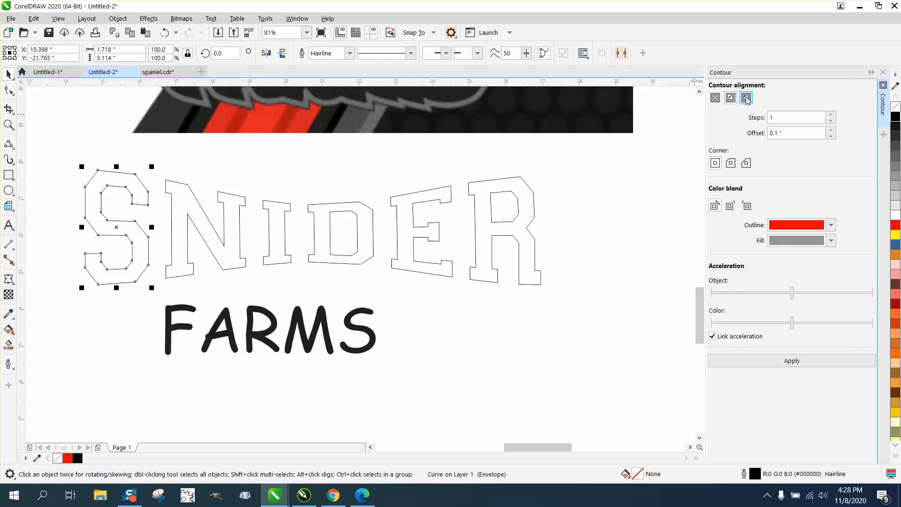
click(747, 98)
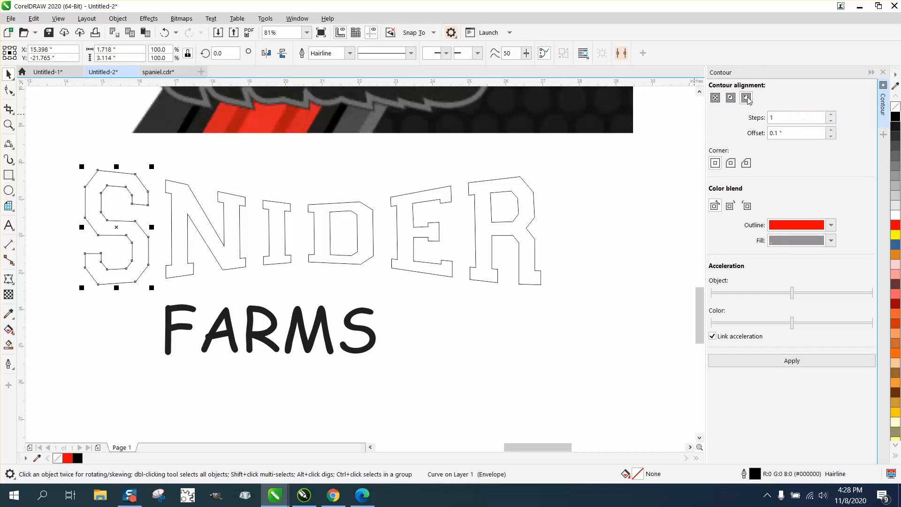
click(792, 361)
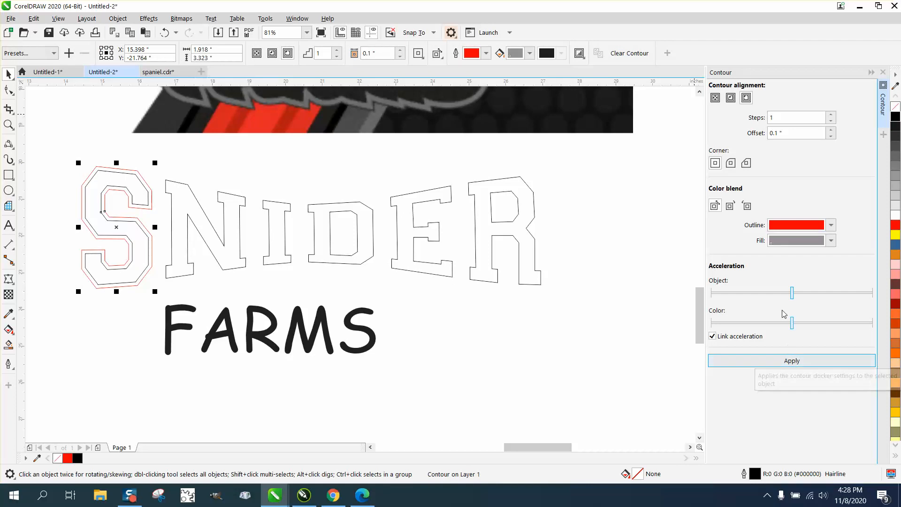
- Apply the same one-step outside contour with 0.1" offset to the letters N and I of SNIDER
click(184, 236)
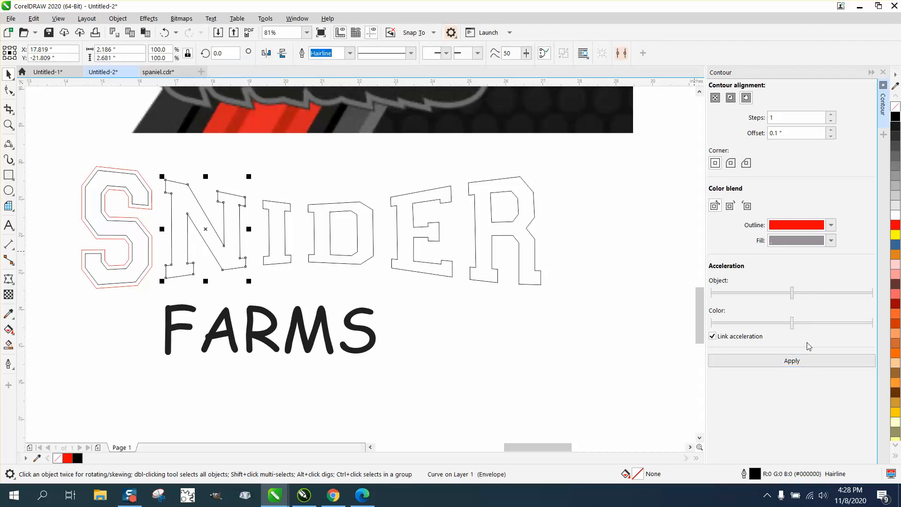
click(800, 362)
click(277, 219)
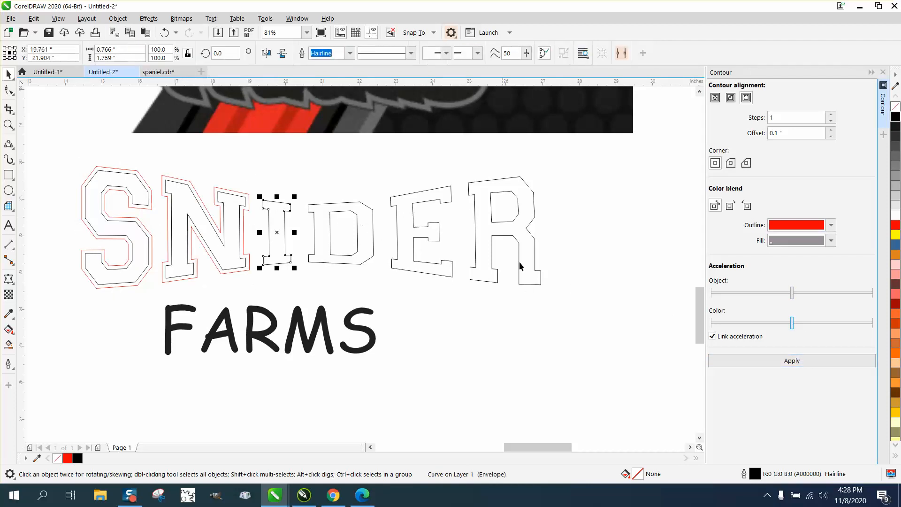
click(792, 361)
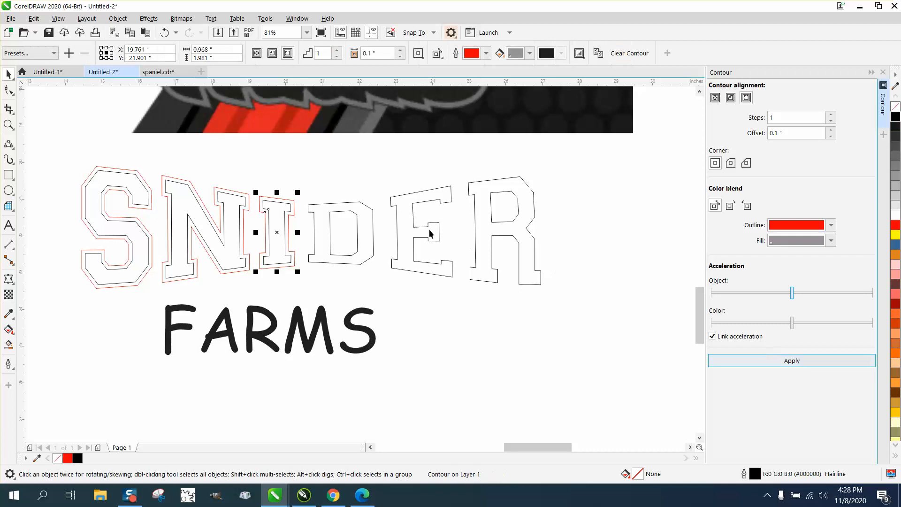
- Apply the same one-step outside contour with 0.1" offset to the letters D, E and R of SNIDER
click(371, 220)
click(789, 361)
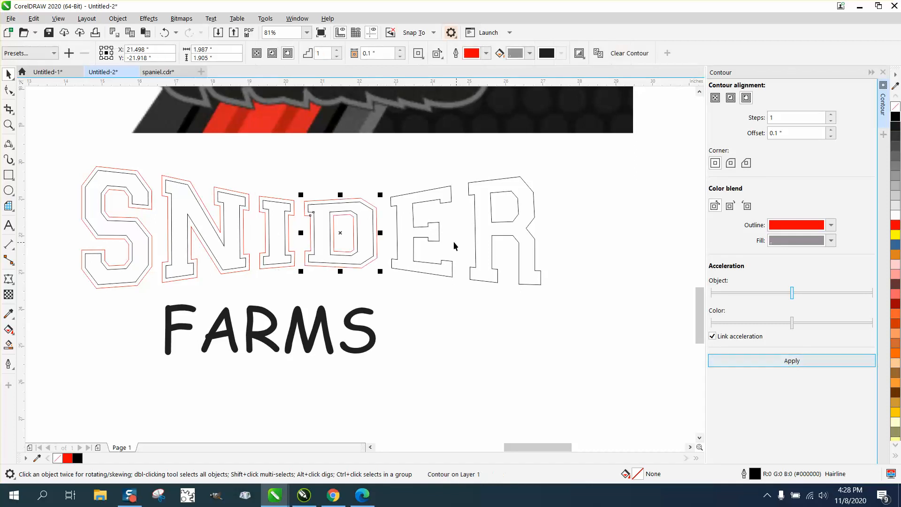
click(409, 222)
click(790, 361)
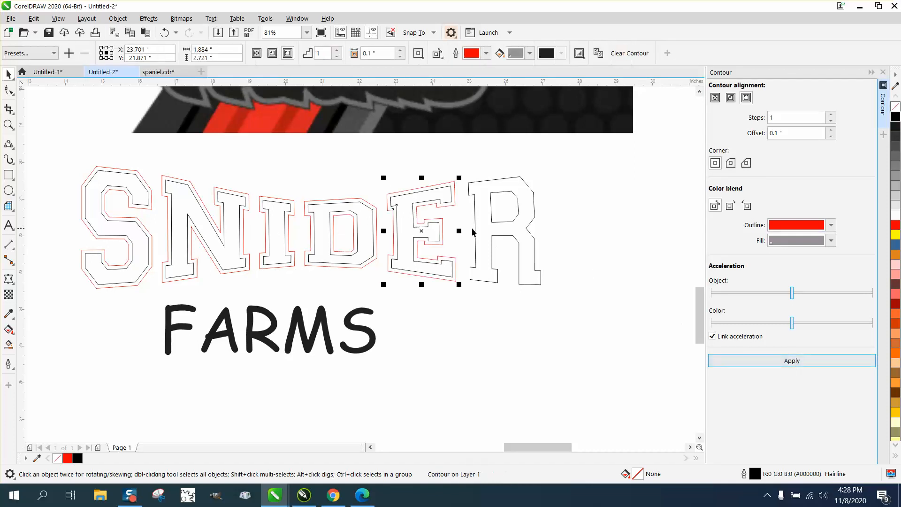
click(488, 232)
click(789, 362)
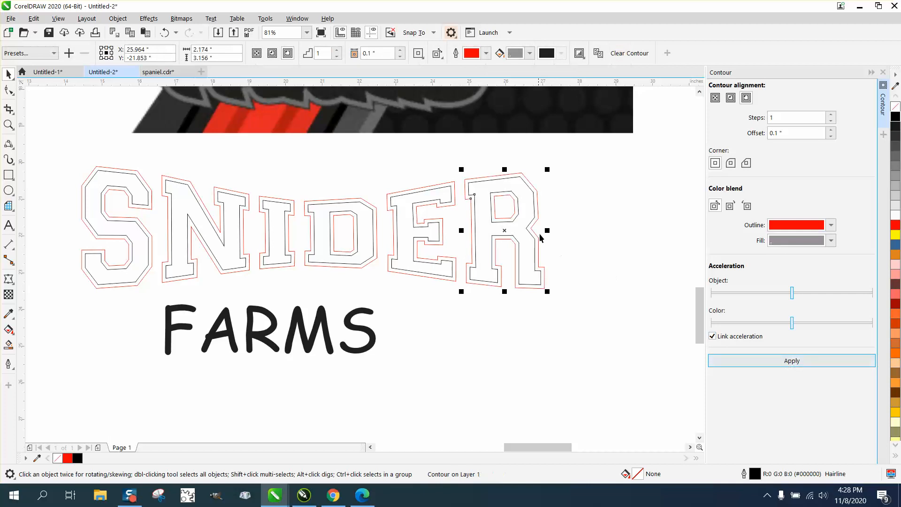
- Break the outside contours of the whole SNIDER lettering apart from their letters
drag(46, 146, 601, 318)
click(117, 18)
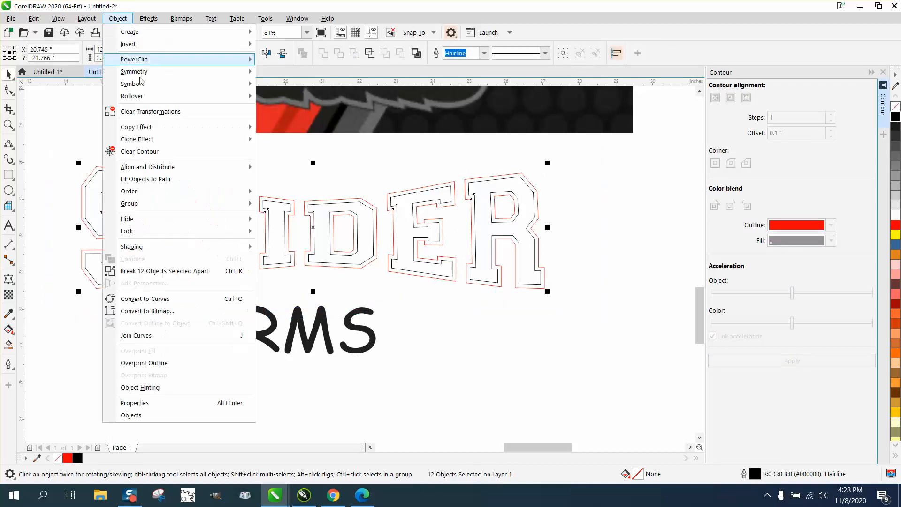
click(192, 271)
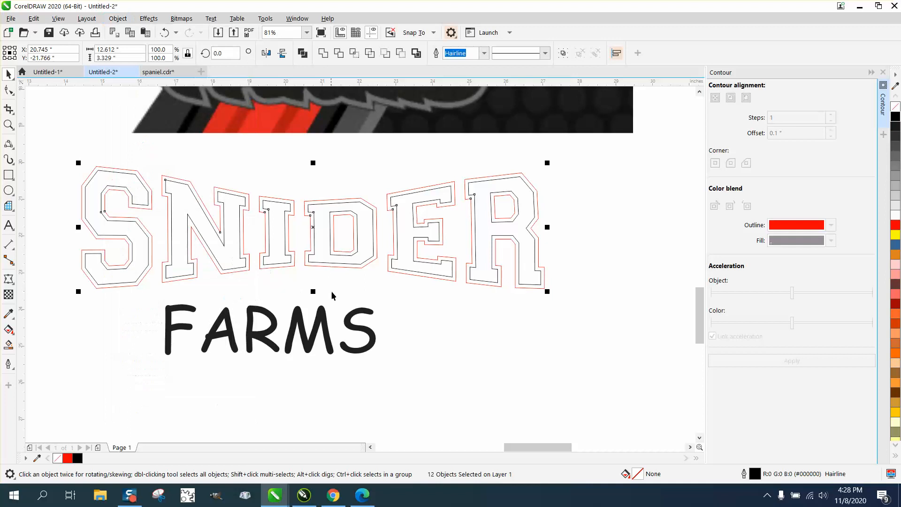
- Move the inner letter I off its separated red contour, and undo the move
click(297, 244)
drag(296, 244, 363, 278)
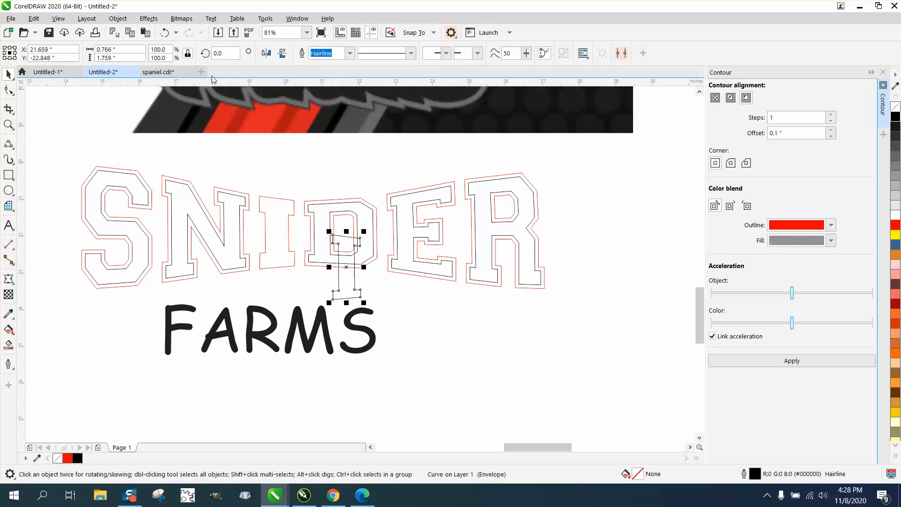
click(165, 33)
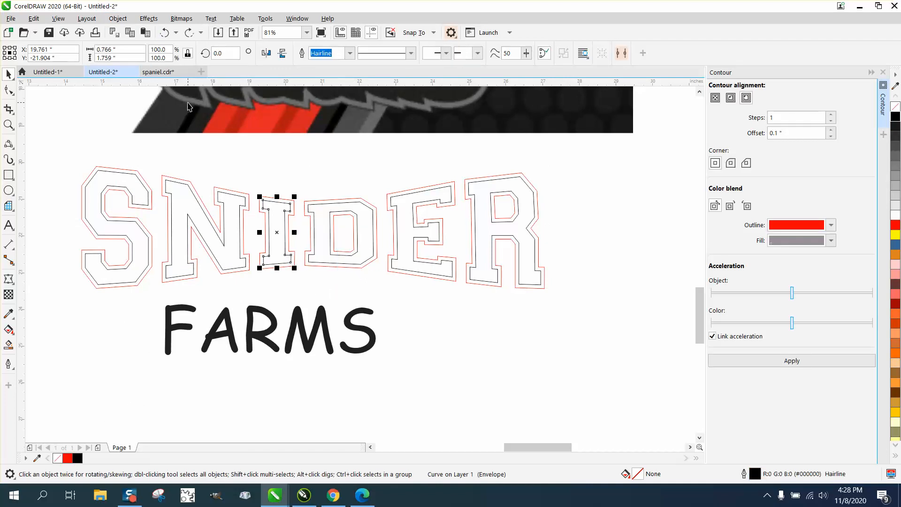
- Apply a one-step inside contour with 0.02" offset and a red outline to the black letter S
scroll(304, 139, down, 2)
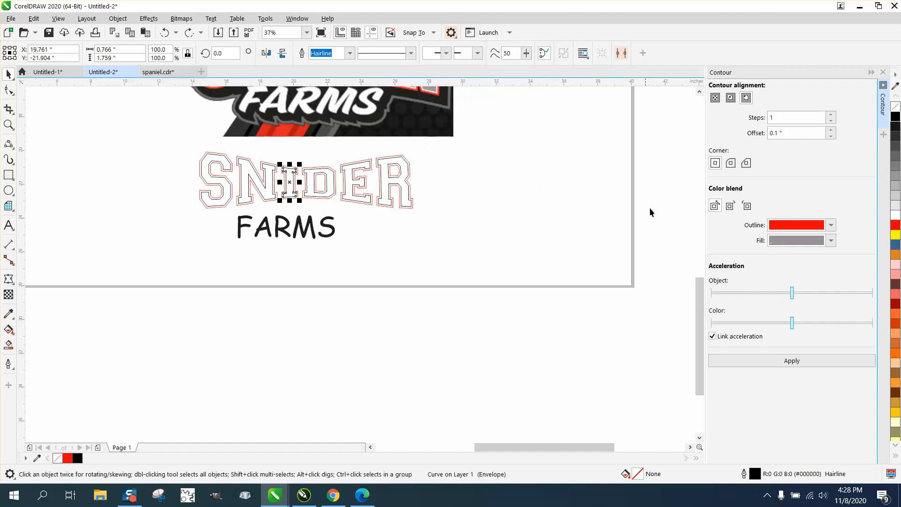
drag(698, 280, 698, 262)
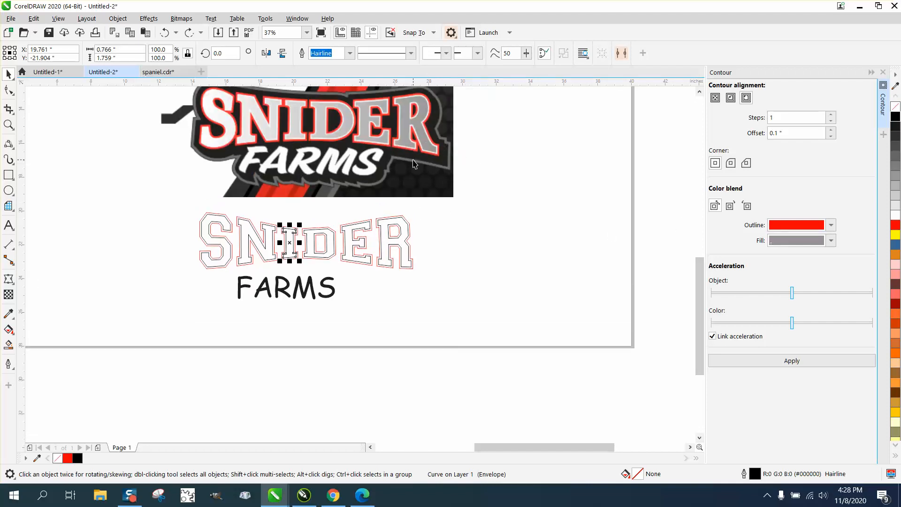
click(8, 124)
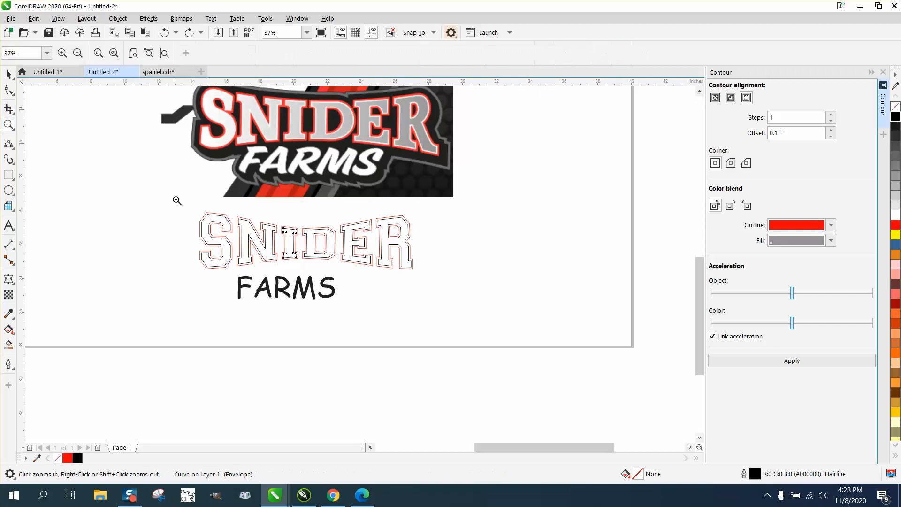
drag(174, 195, 477, 326)
click(9, 74)
click(125, 159)
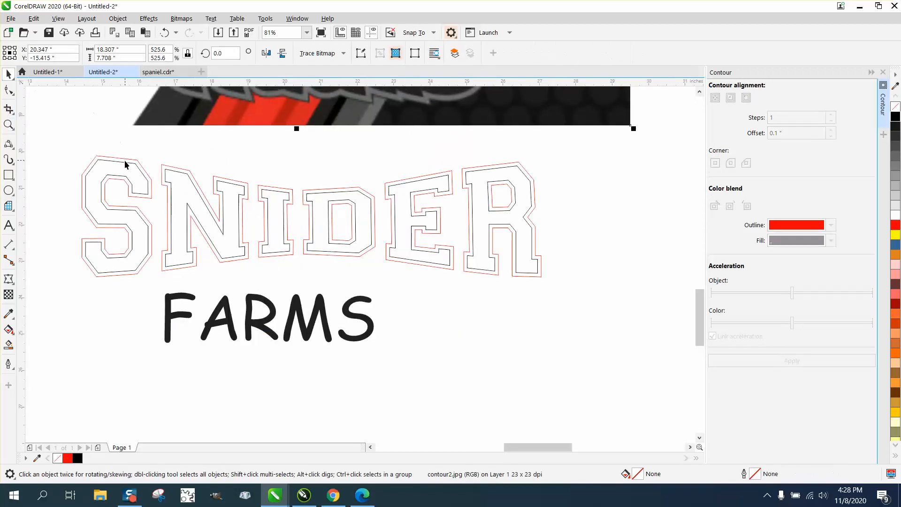
click(126, 165)
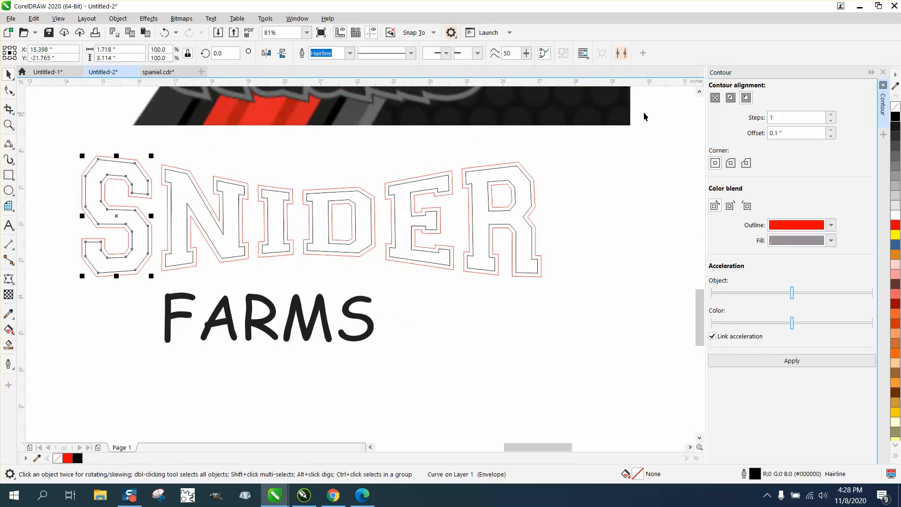
click(789, 134)
drag(788, 133, 759, 138)
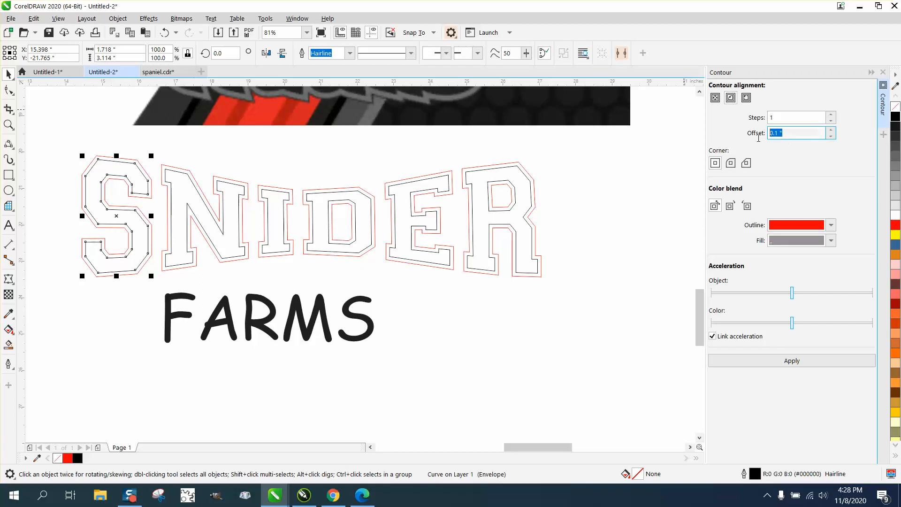
text(.02)
click(802, 363)
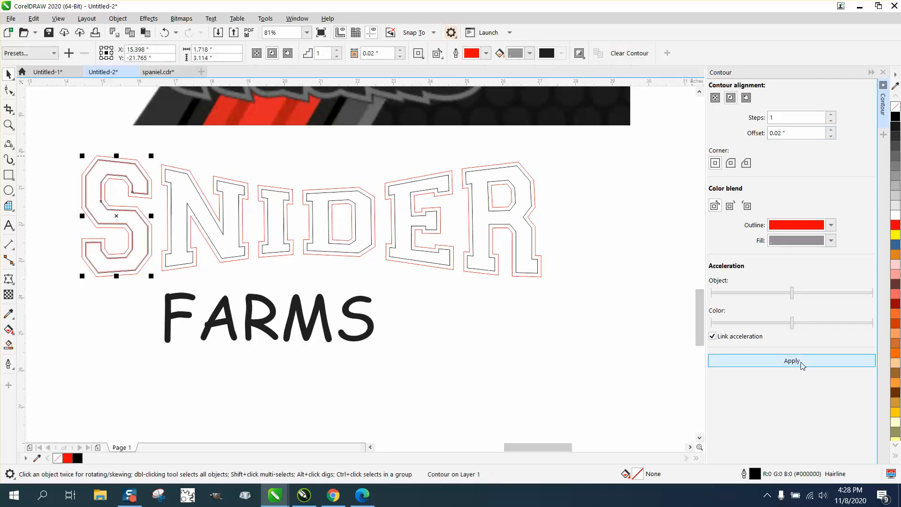
- Apply the same one-step inside contour with 0.02" offset to the black letters N, I and D
click(8, 125)
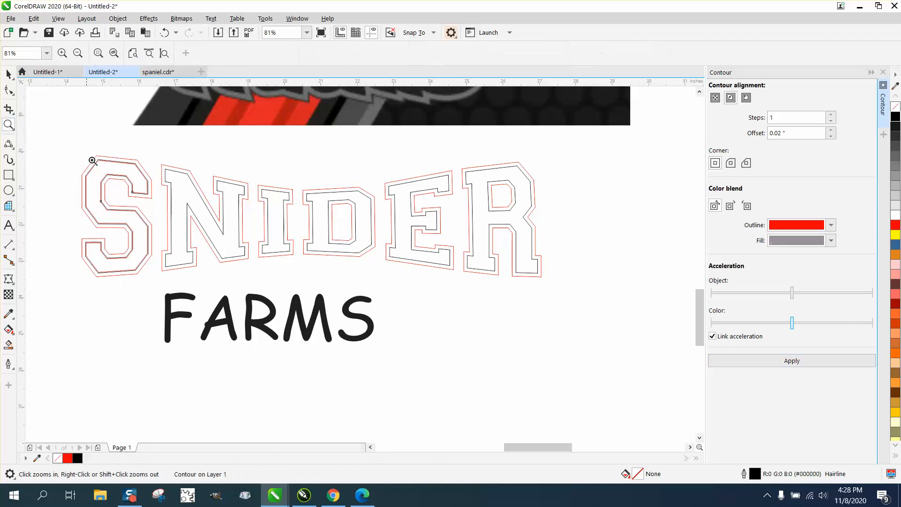
drag(91, 161, 193, 196)
scroll(146, 112, down, 3)
scroll(94, 110, down, 2)
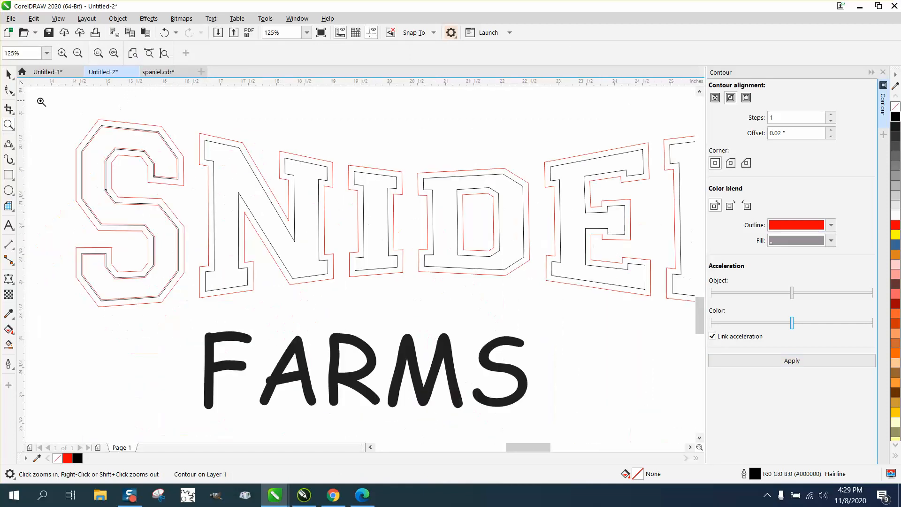
click(9, 74)
click(238, 151)
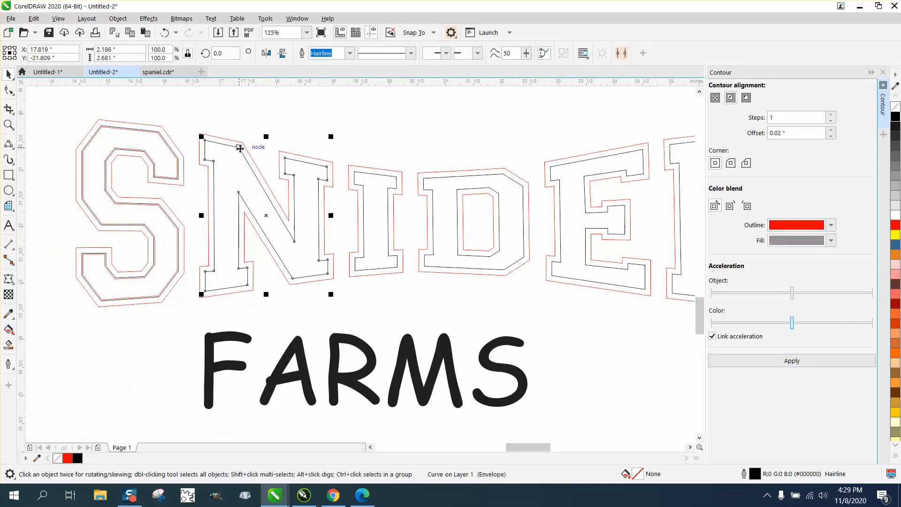
click(792, 360)
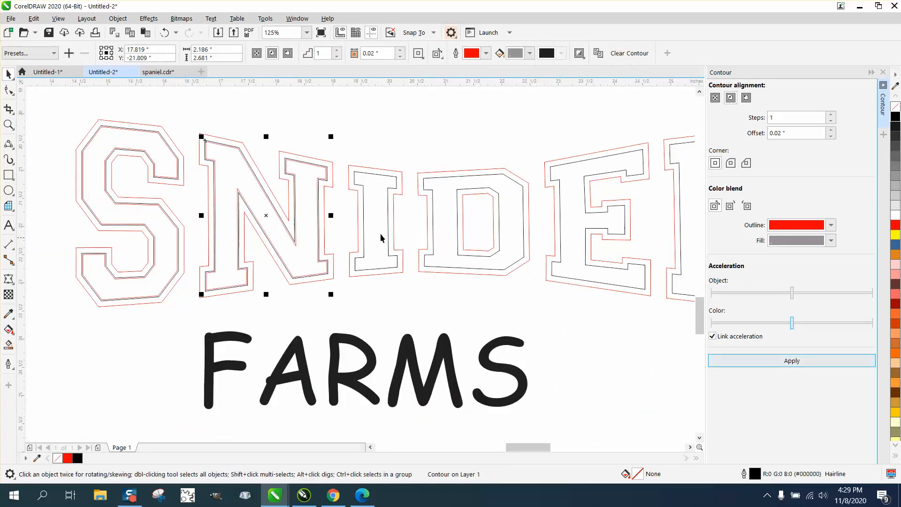
click(370, 183)
click(801, 360)
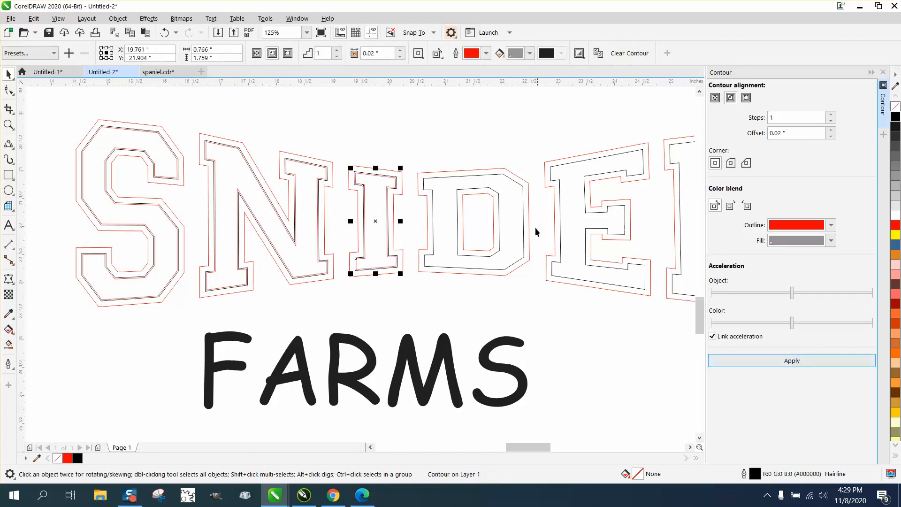
click(444, 191)
click(783, 360)
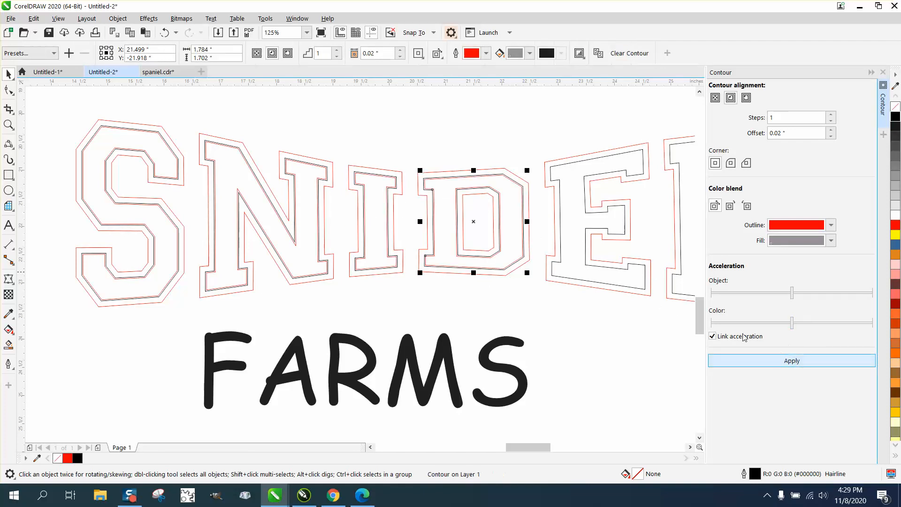
- Apply the one-step 0.02" inside contour to the black letters E and R, undoing the accidental shift of the E
click(578, 210)
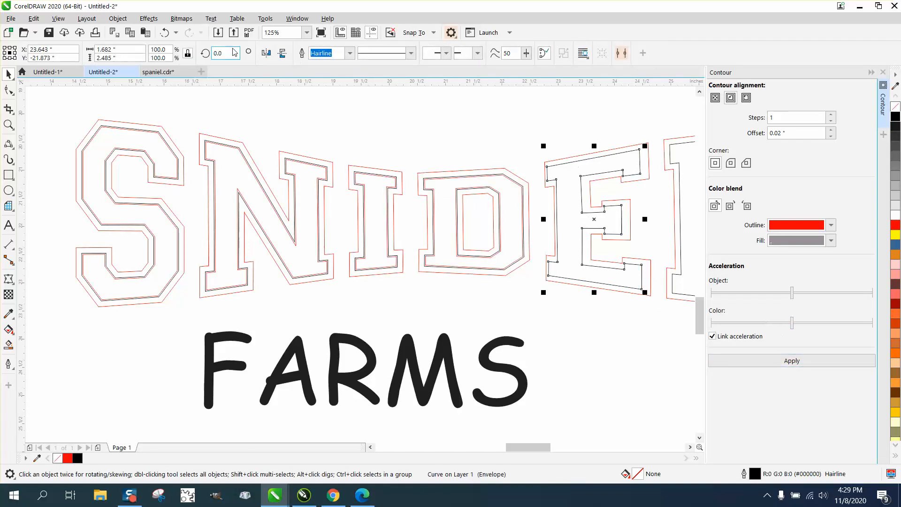
click(165, 32)
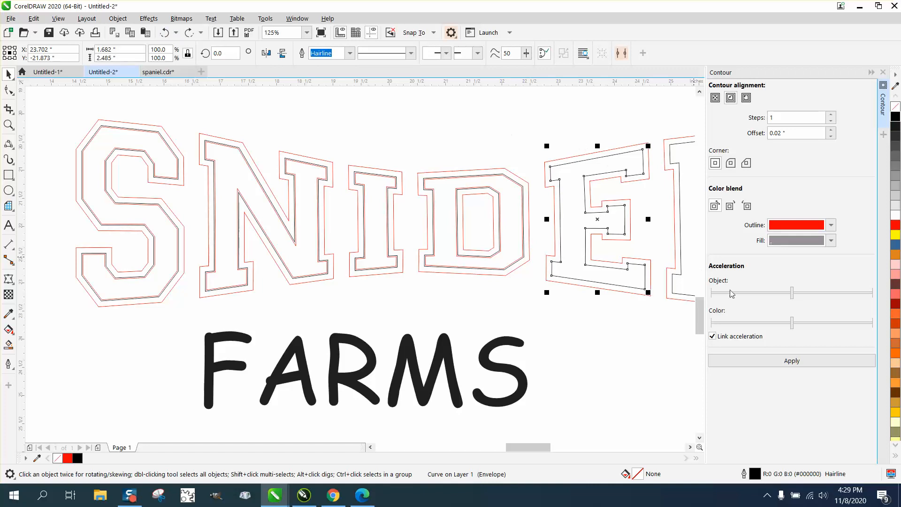
click(798, 361)
click(681, 240)
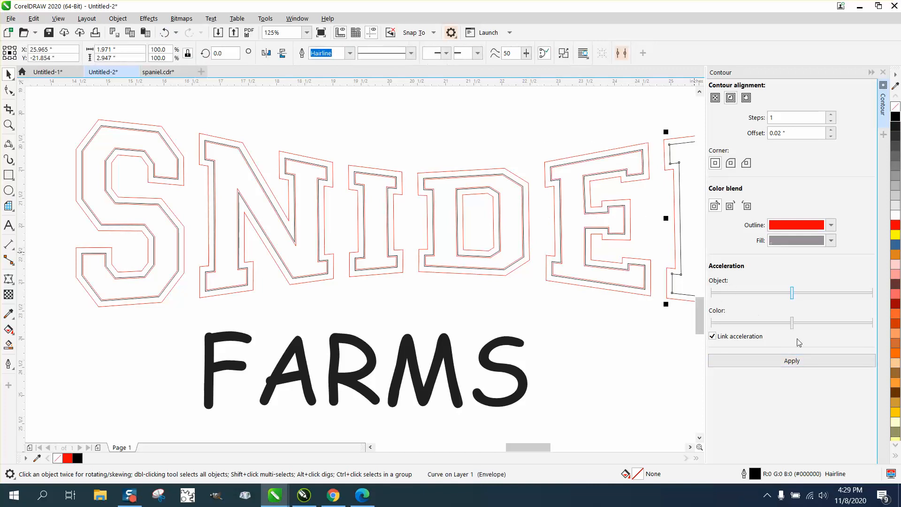
click(798, 361)
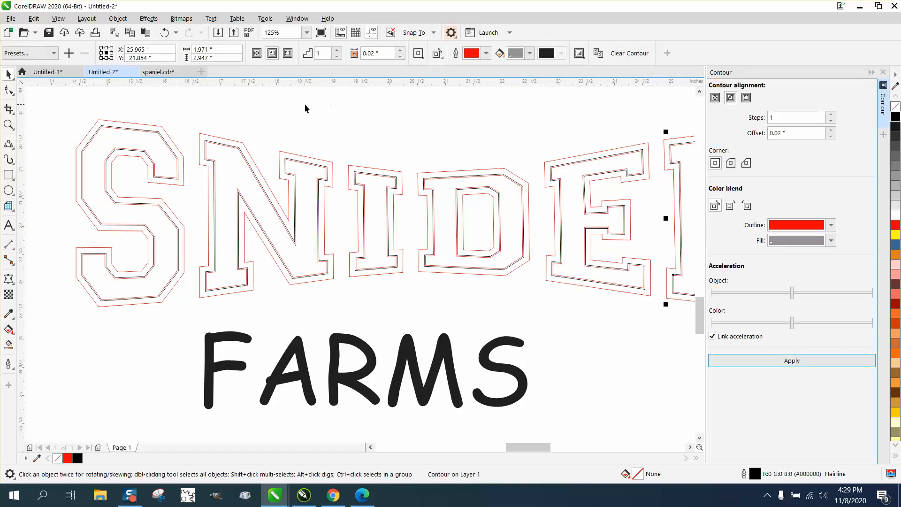
- Select all of the SNIDER lettering and break its new inside contours apart
scroll(300, 109, down, 2)
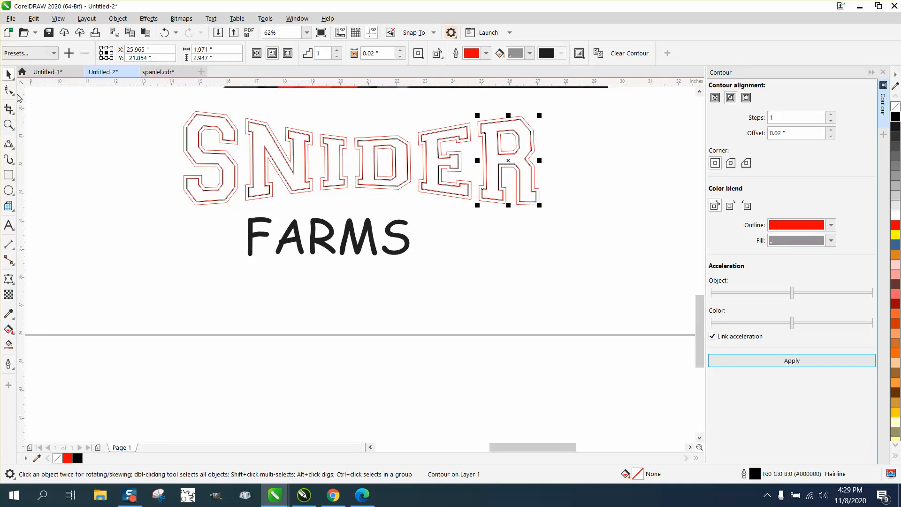
drag(127, 90, 551, 221)
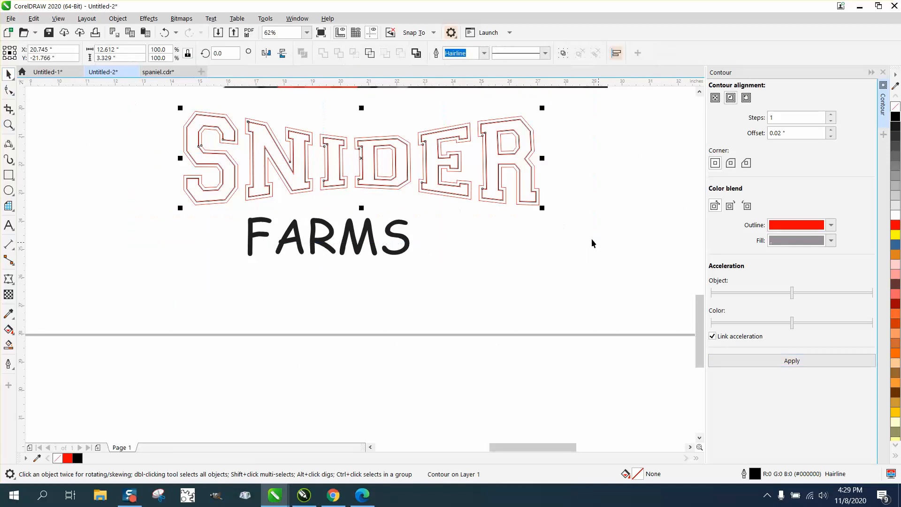
click(118, 20)
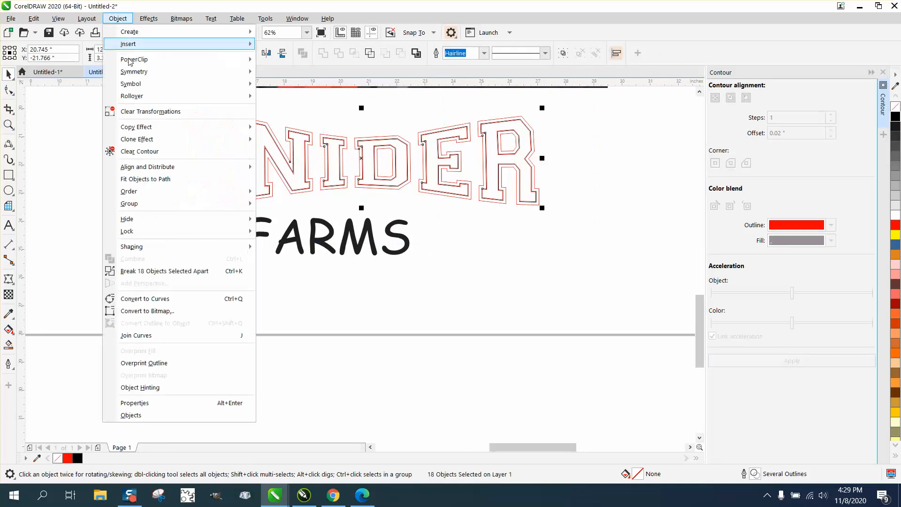
click(184, 269)
- Set the Smart Fill color to red and fill the inner area of the letter S
click(8, 124)
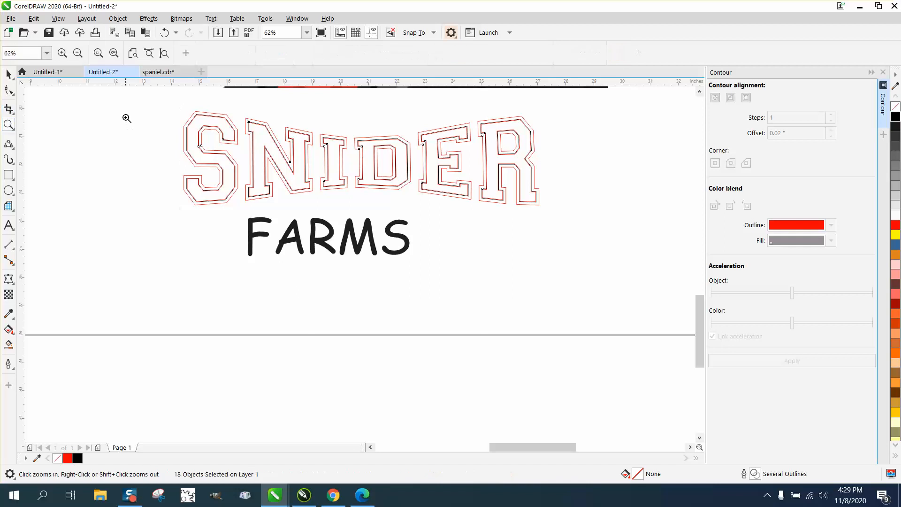
drag(169, 108, 346, 246)
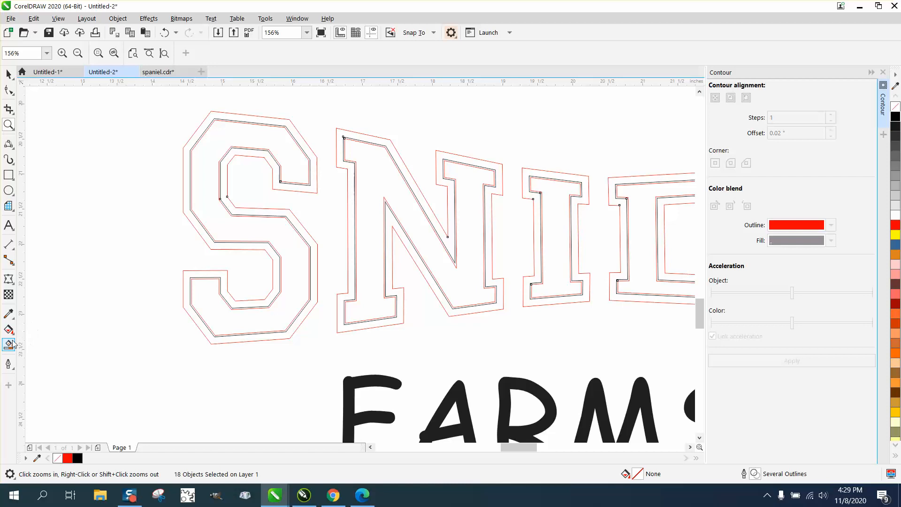
scroll(209, 216, down, 4)
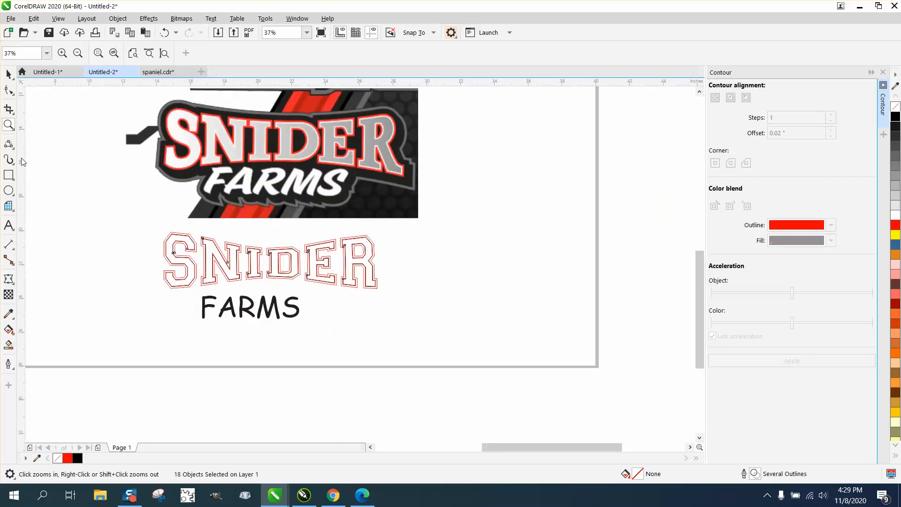
drag(142, 213, 471, 332)
click(8, 345)
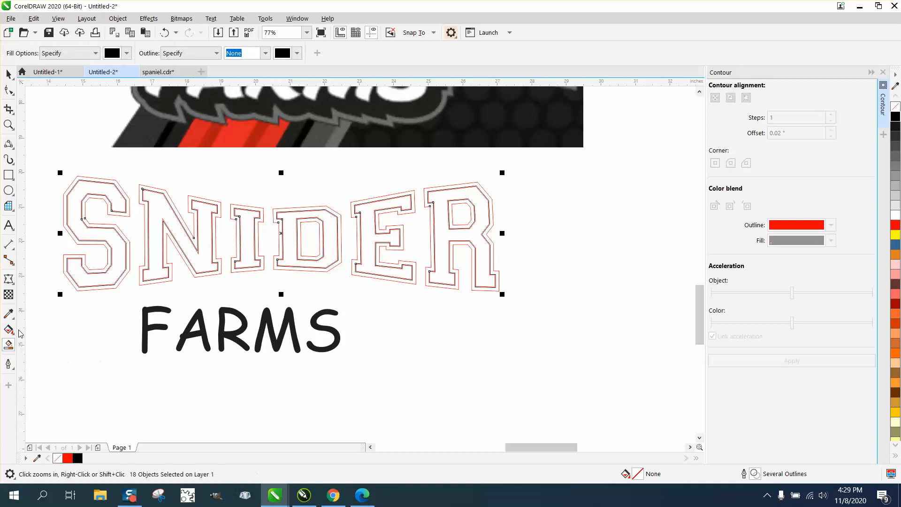
click(127, 53)
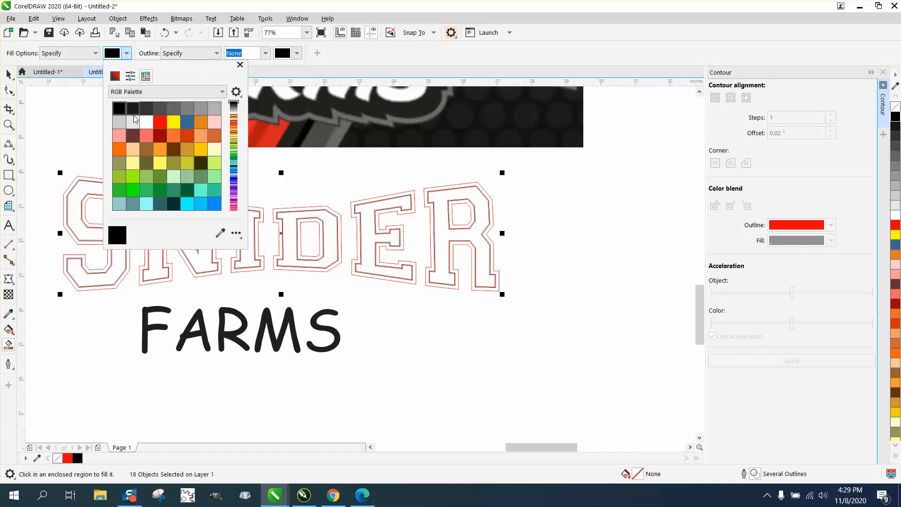
click(161, 126)
click(75, 216)
click(75, 216)
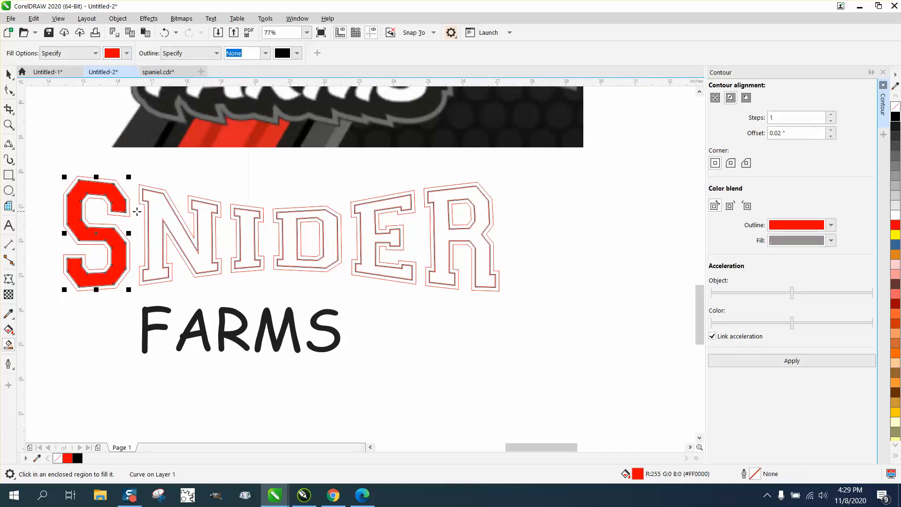
- Fill the inner areas of the letters N and I with the same red using Smart Fill
click(160, 212)
click(251, 224)
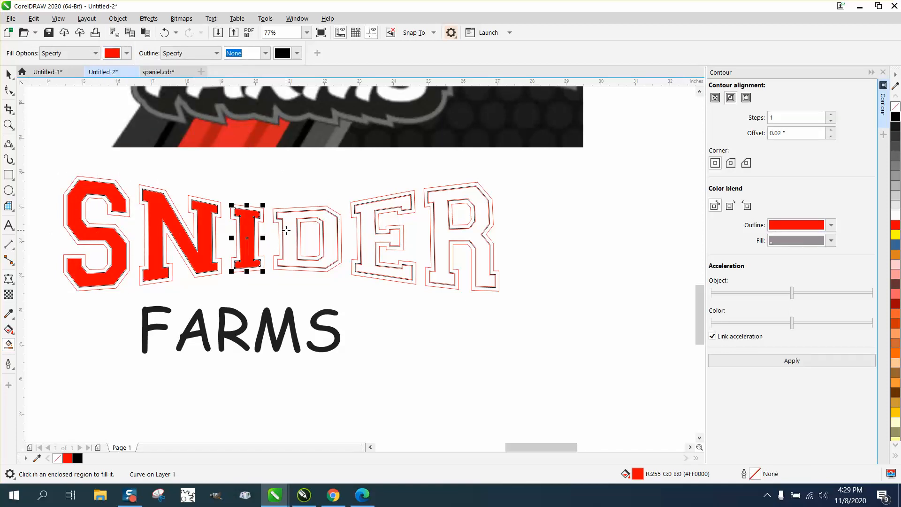
scroll(288, 230, down, 2)
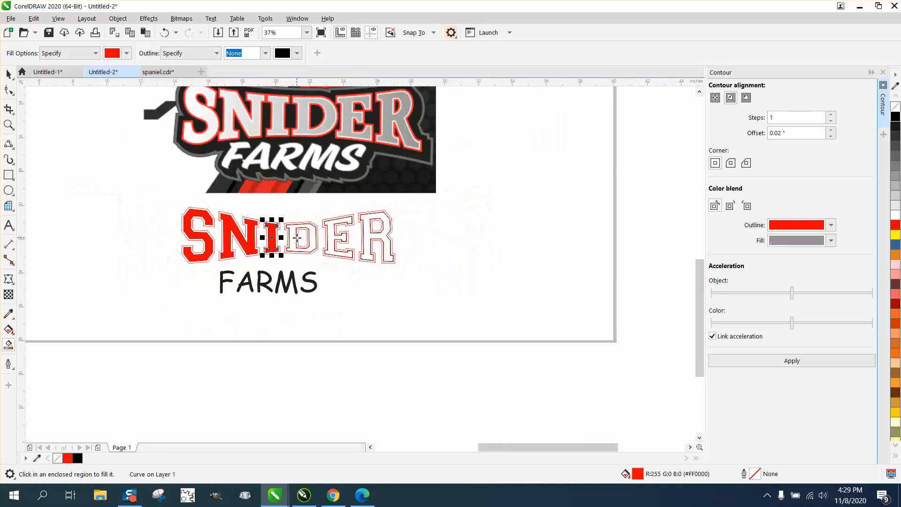
- Undo the red Smart Fills in the inner areas of the letters S, N and I
click(165, 34)
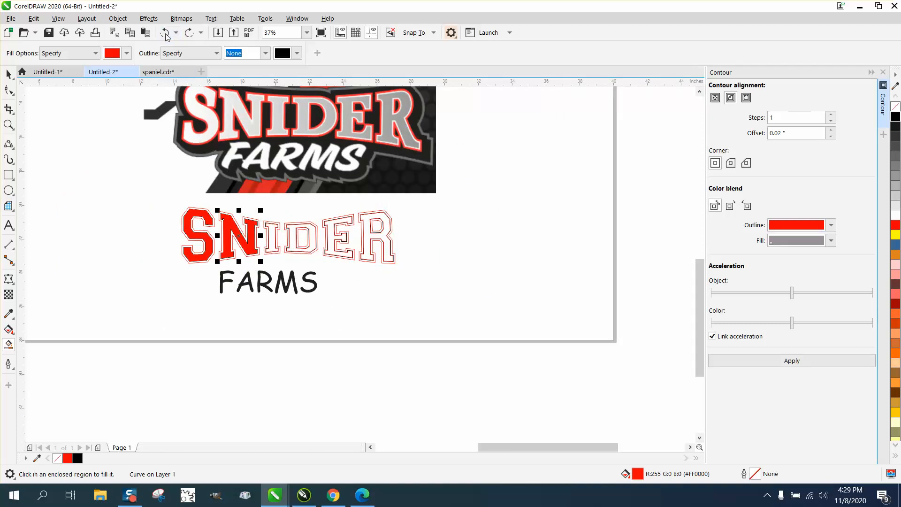
click(165, 35)
click(165, 34)
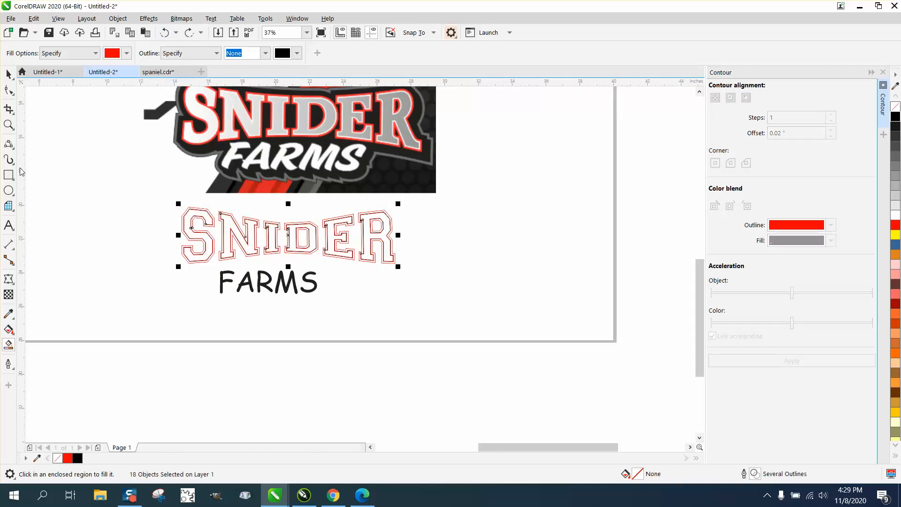
- Fill the outer contour bands of all six SNIDER letters with red using Smart Fill, including the inner rings of D and R
click(9, 125)
drag(182, 224, 417, 275)
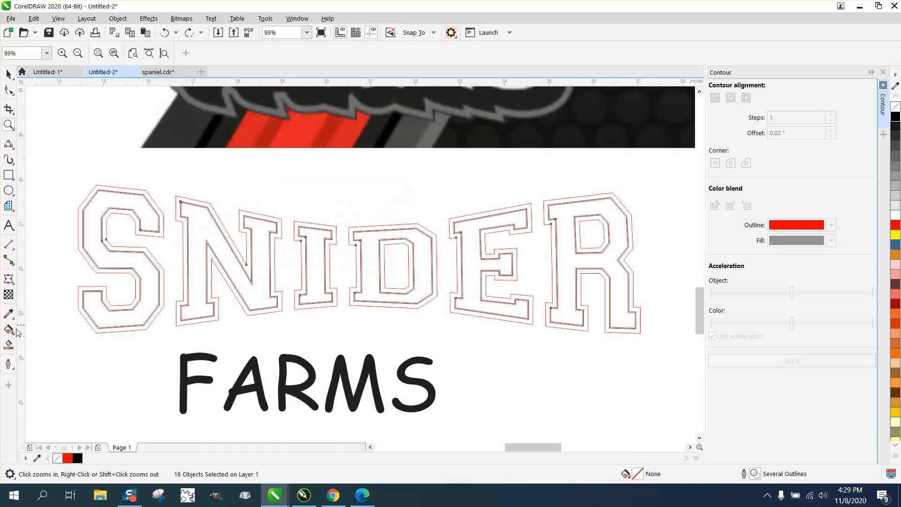
click(8, 345)
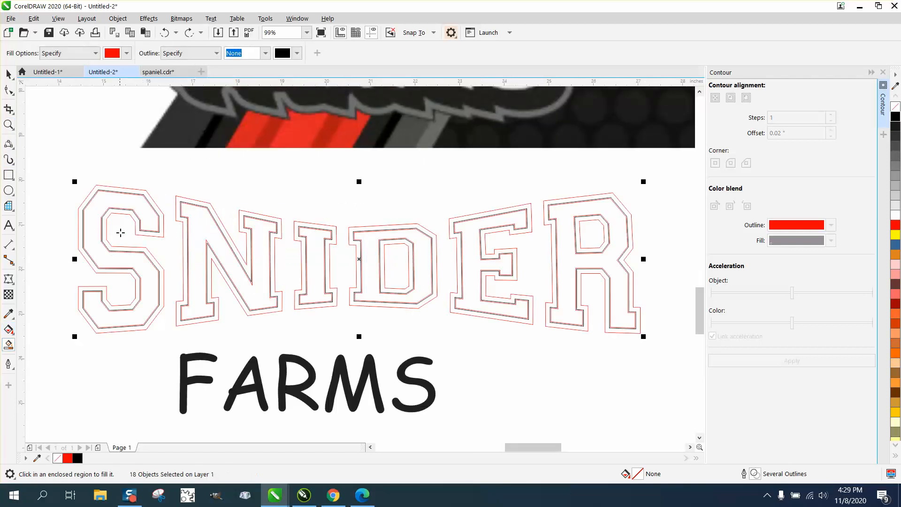
click(149, 198)
click(188, 202)
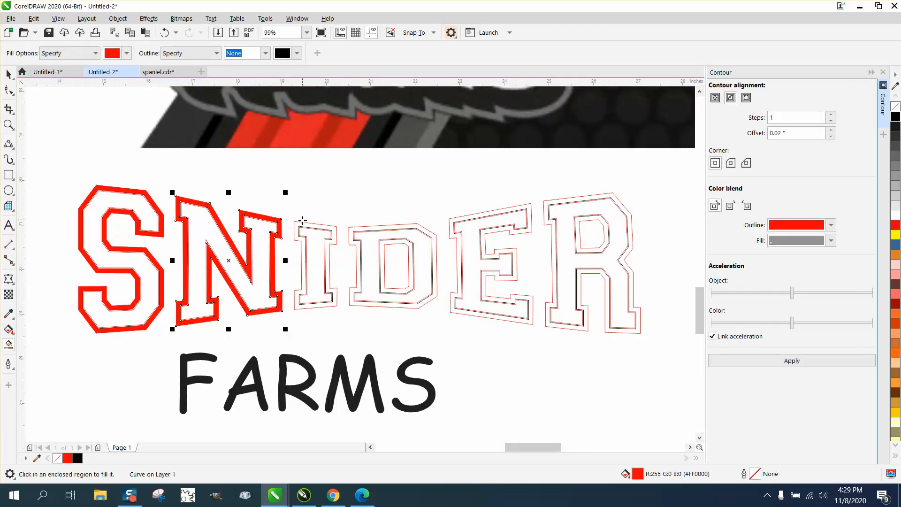
click(306, 223)
click(385, 228)
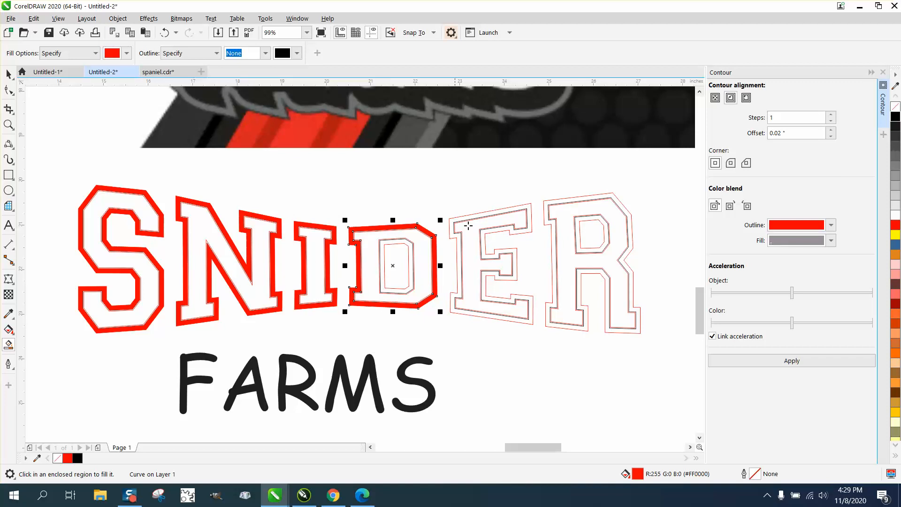
click(489, 213)
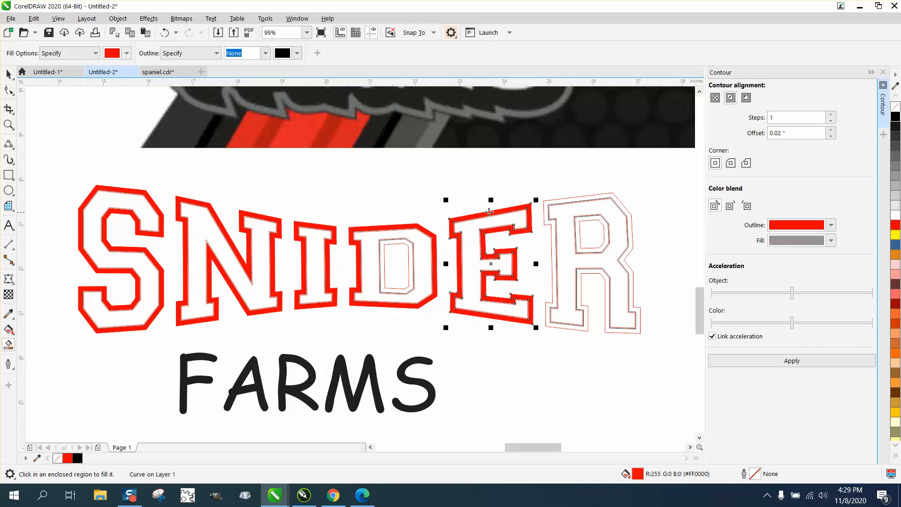
click(573, 199)
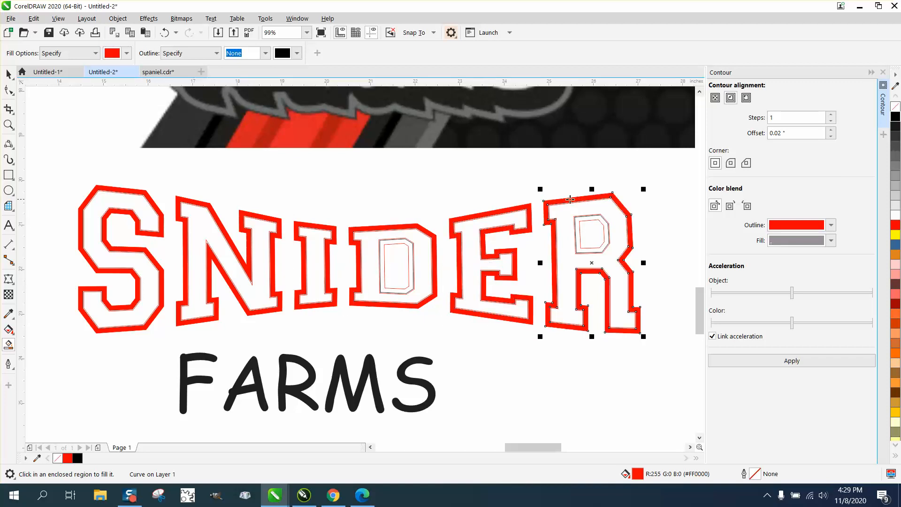
click(404, 242)
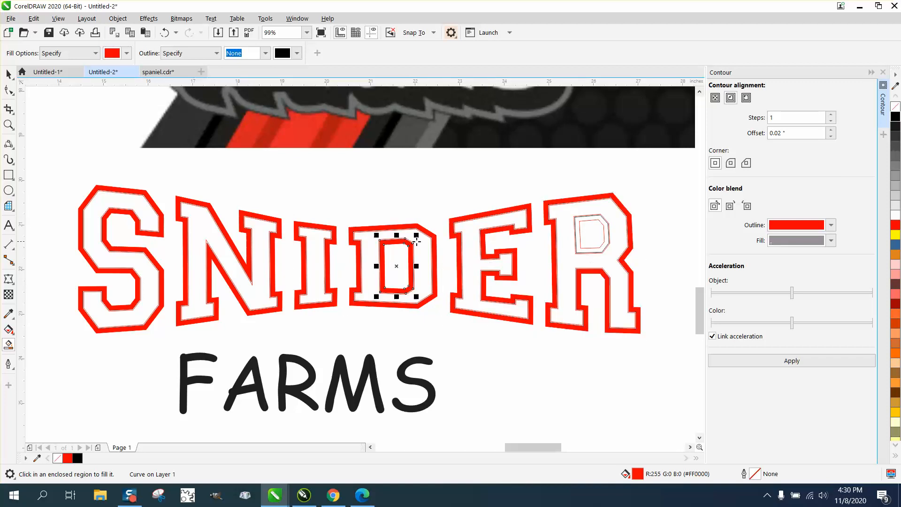
click(590, 249)
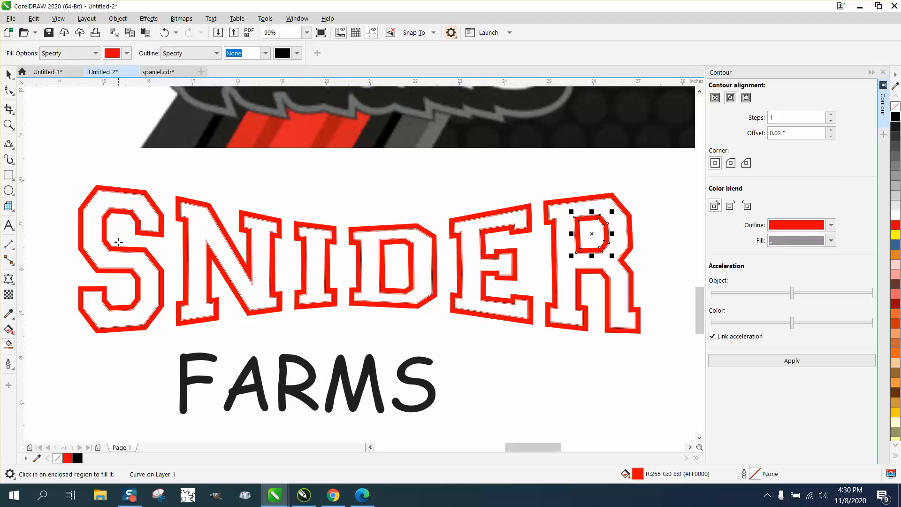
- Set the Smart Fill color to light gray (R:204 G:204 B:204) and fill the faces of the letters S, N and I
click(9, 125)
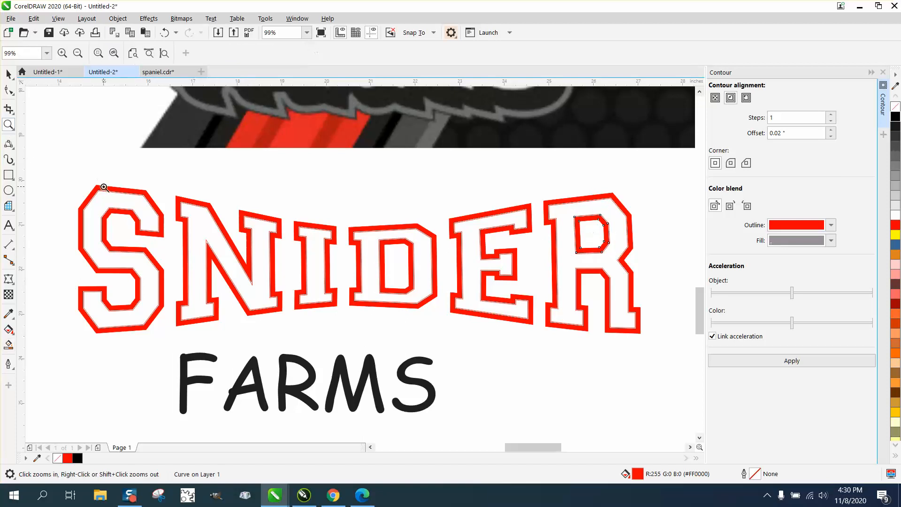
right_click(288, 186)
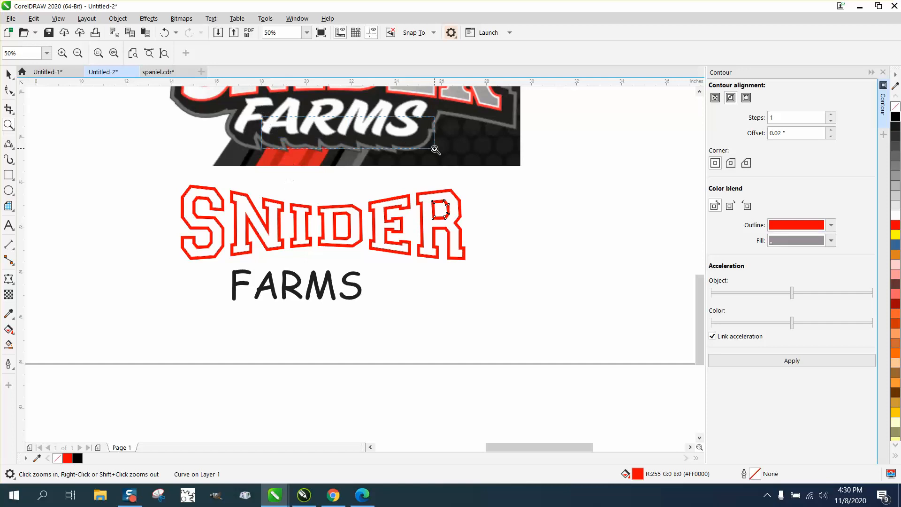
click(343, 160)
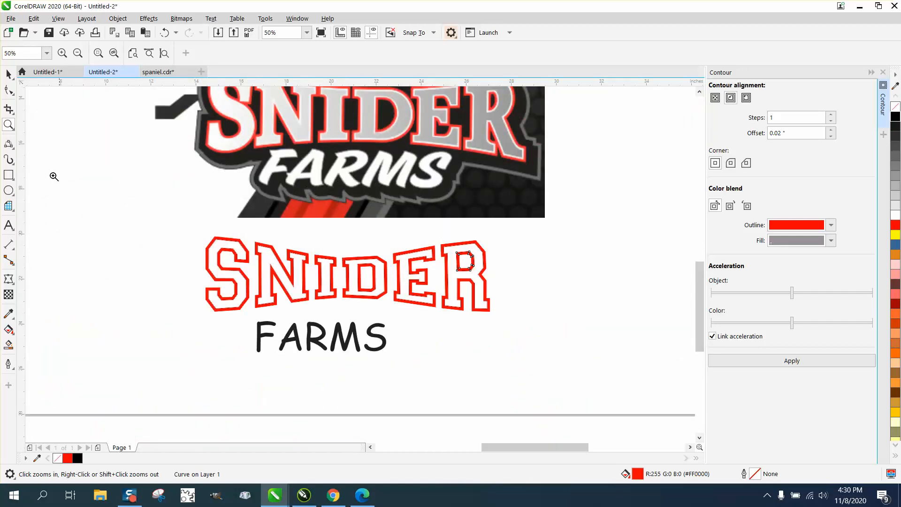
drag(173, 228, 589, 344)
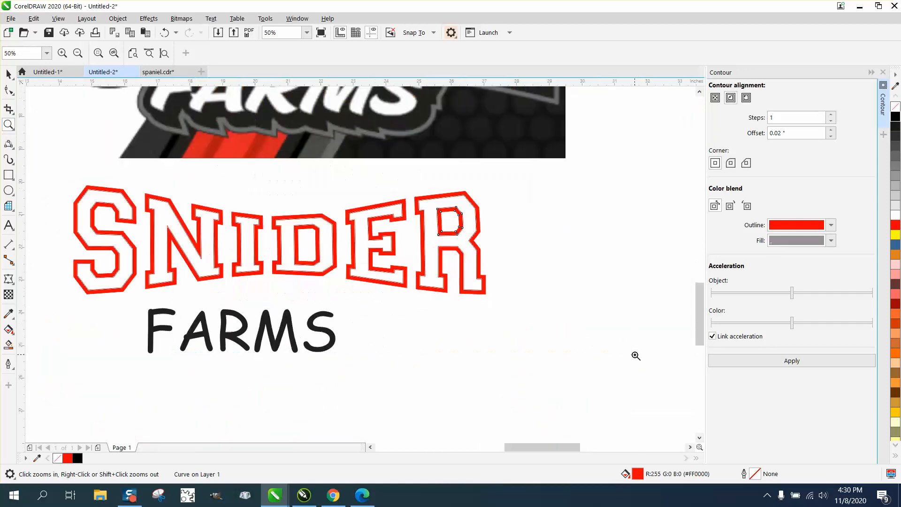
click(8, 346)
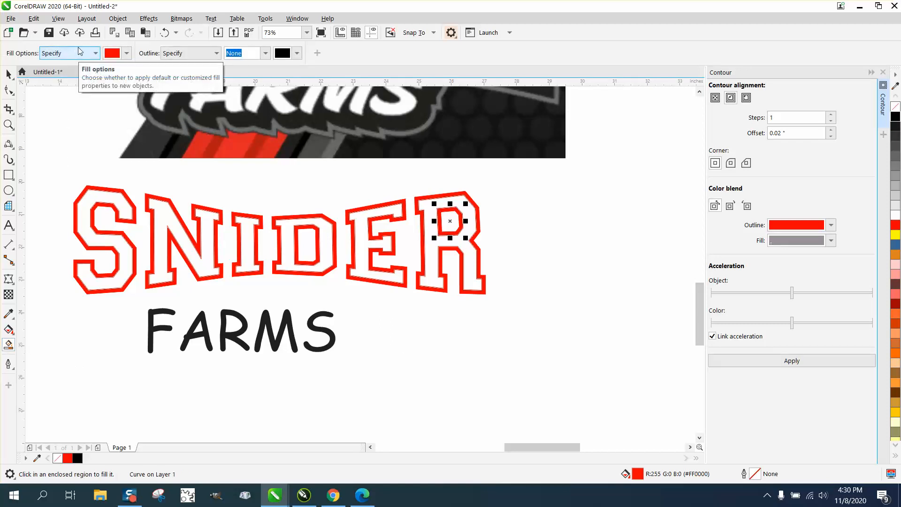
click(127, 54)
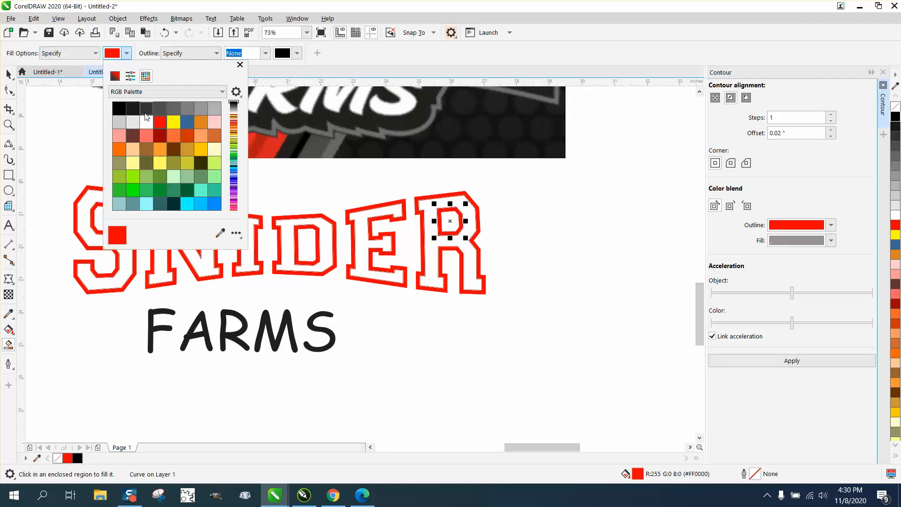
click(119, 122)
click(83, 212)
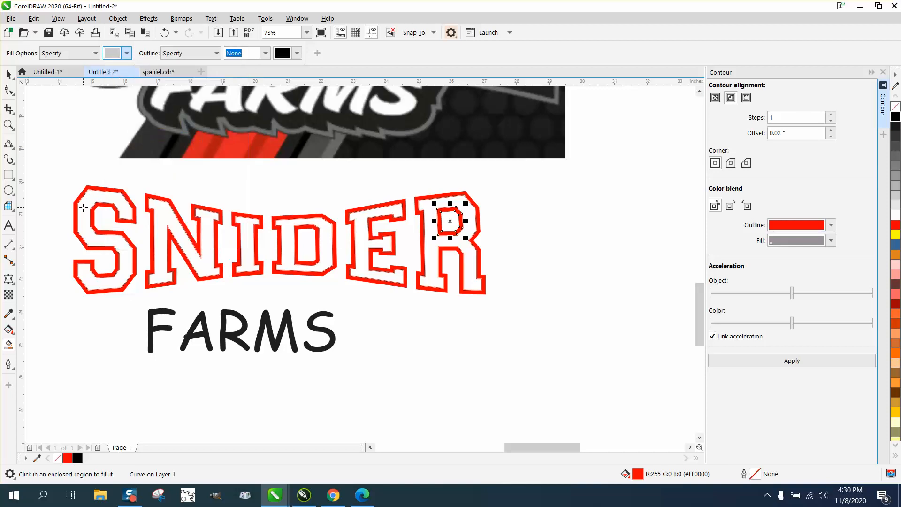
click(112, 208)
click(165, 215)
click(246, 231)
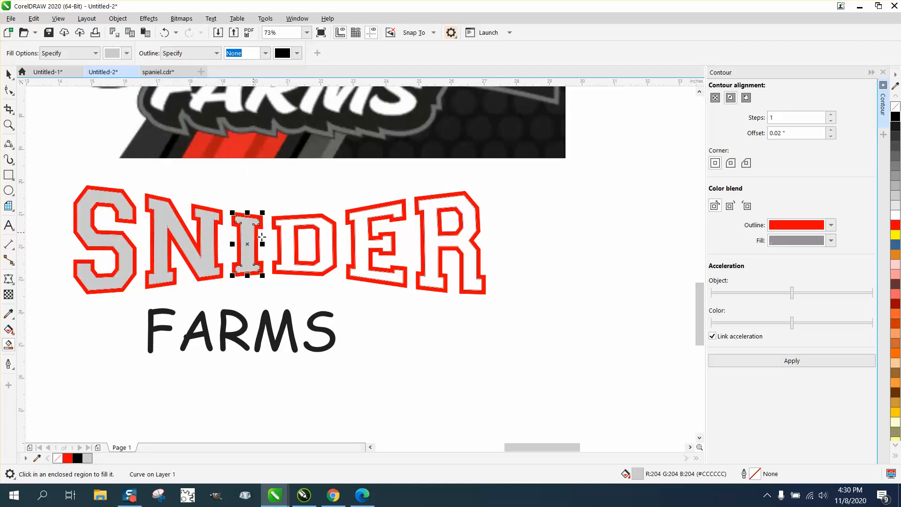
- Fill the faces of the letters D, E and R with the same light gray using Smart Fill
click(288, 241)
click(373, 238)
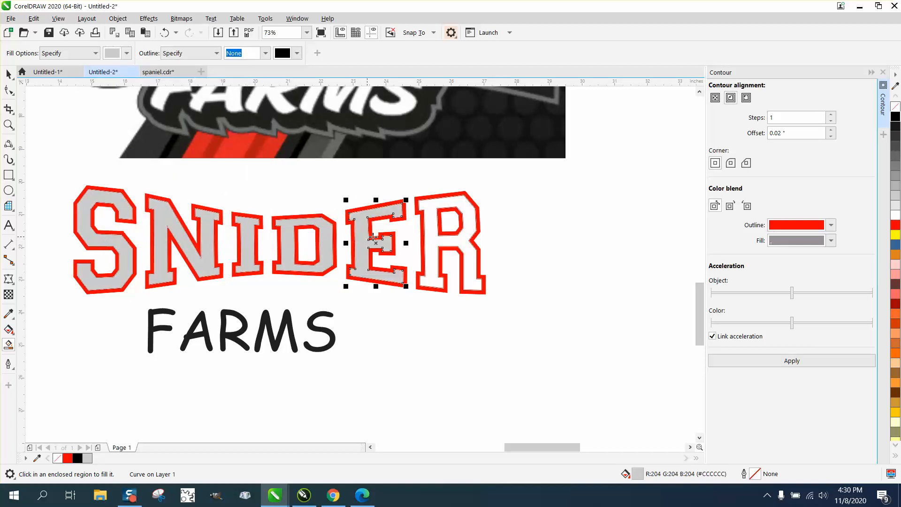
click(425, 230)
- Draw a rectangle about 15.05 by 4.53 inches around the SNIDER lettering and give it a red outline
click(9, 125)
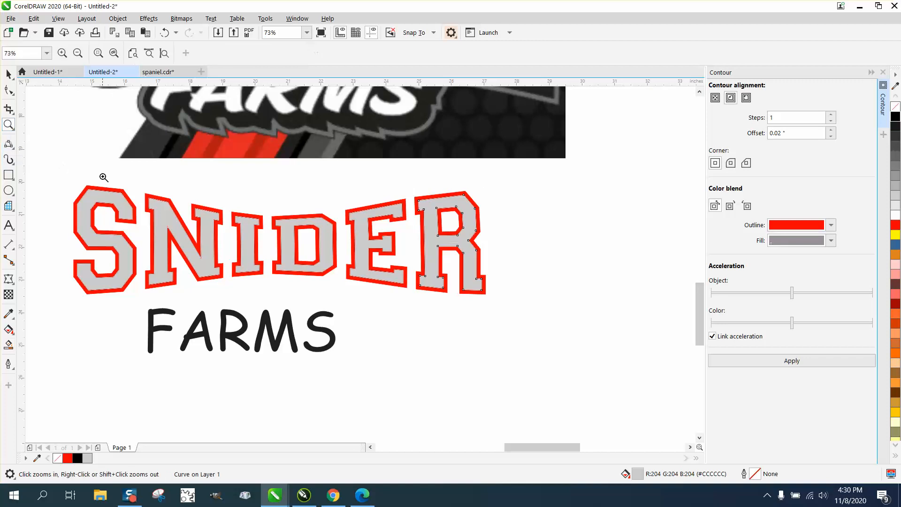
drag(103, 179, 137, 208)
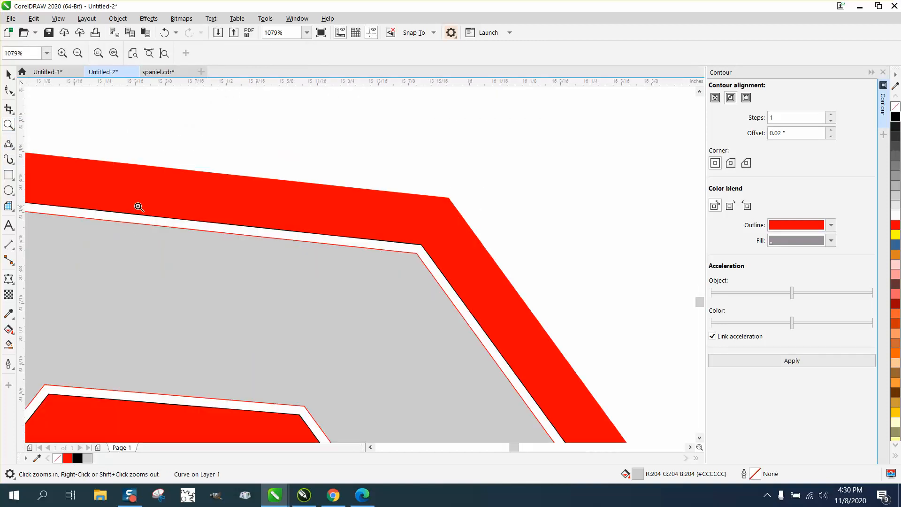
click(9, 74)
scroll(229, 196, down, 4)
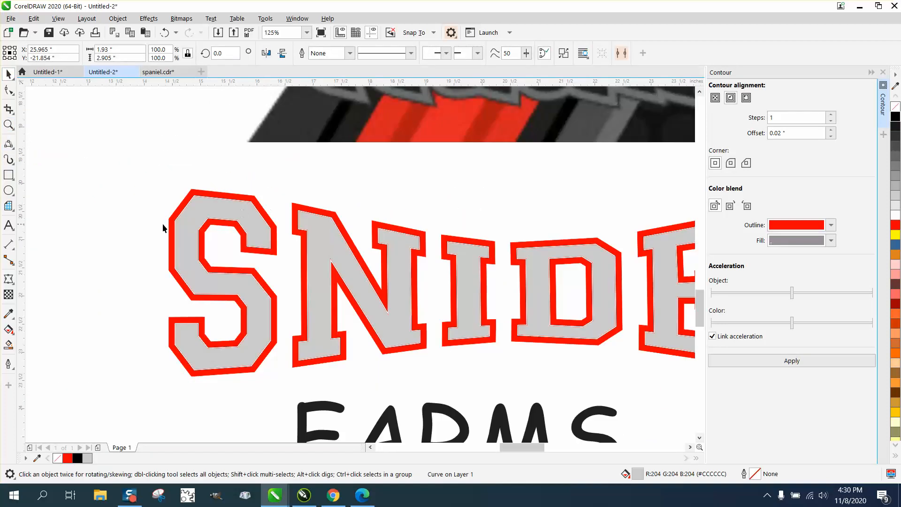
scroll(164, 229, down, 1)
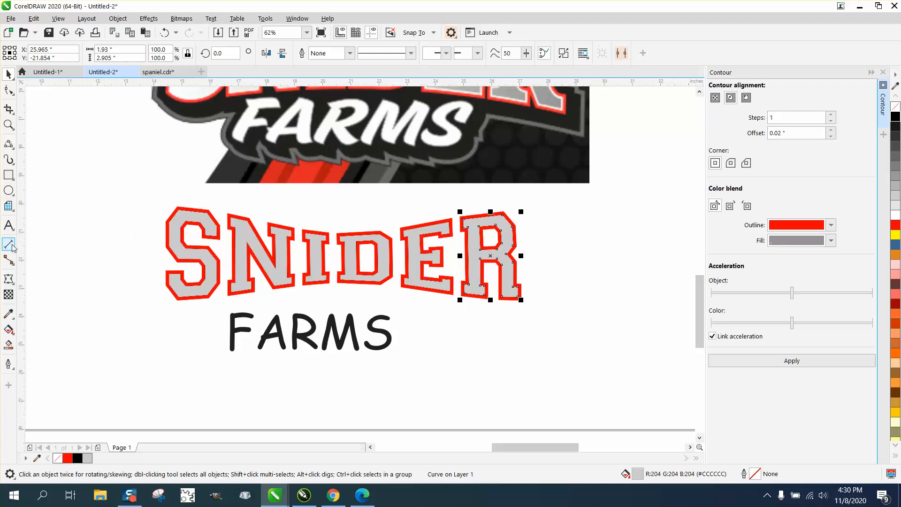
click(9, 175)
drag(138, 189, 561, 317)
right_click(896, 226)
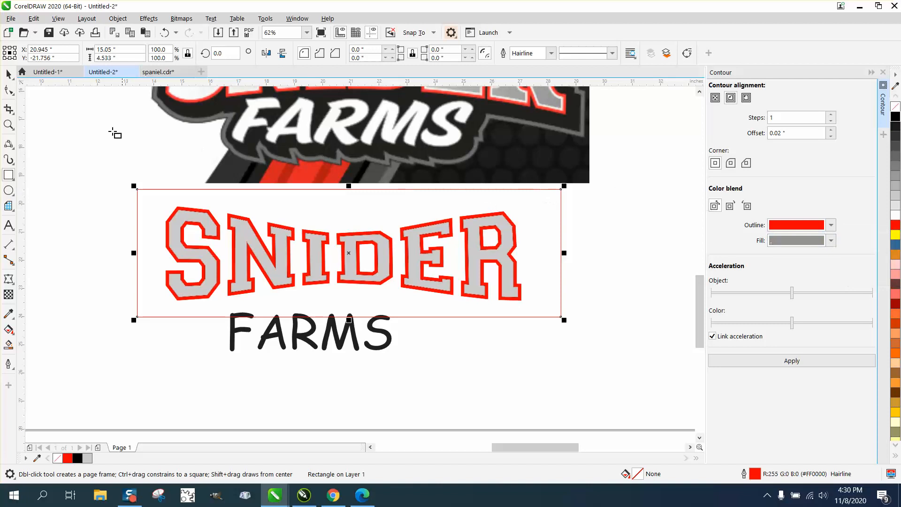
- Fill the rectangle around the lettering with yellow and send it to the back of the page
click(8, 73)
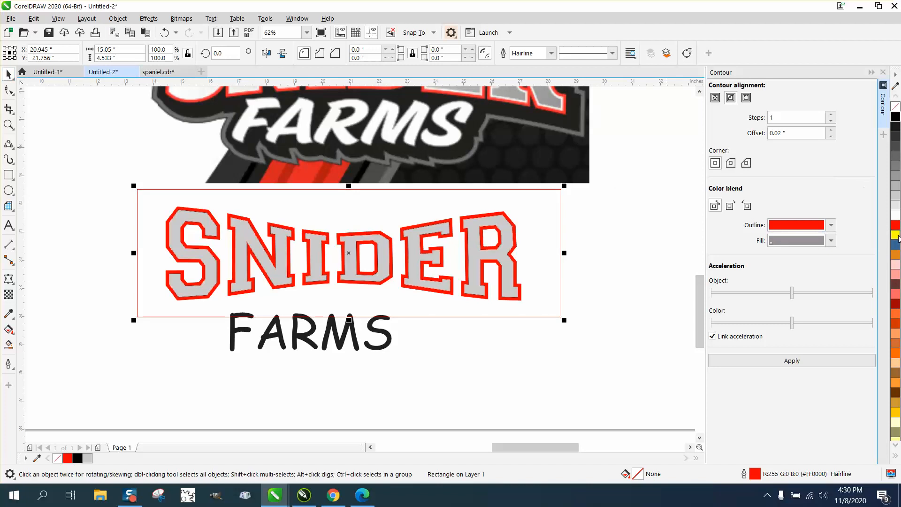
click(897, 235)
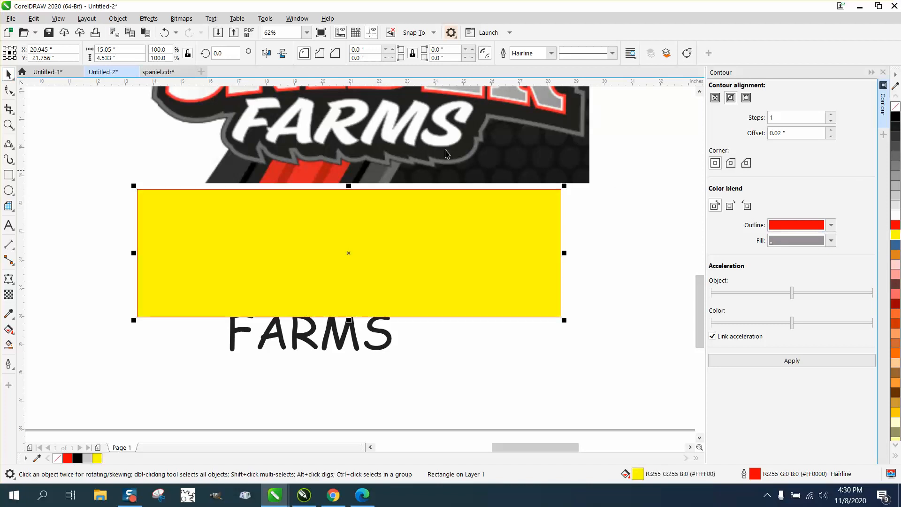
click(147, 21)
mouse_move(118, 21)
mouse_move(142, 194)
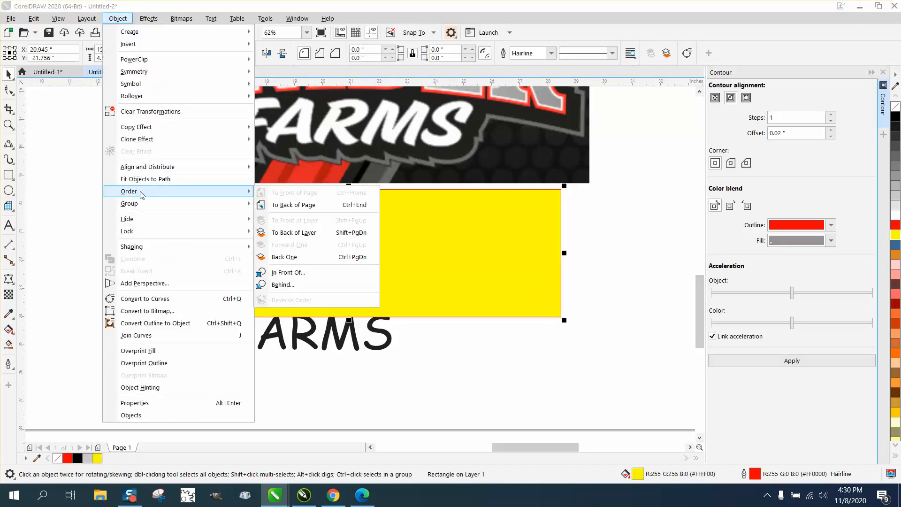
click(284, 206)
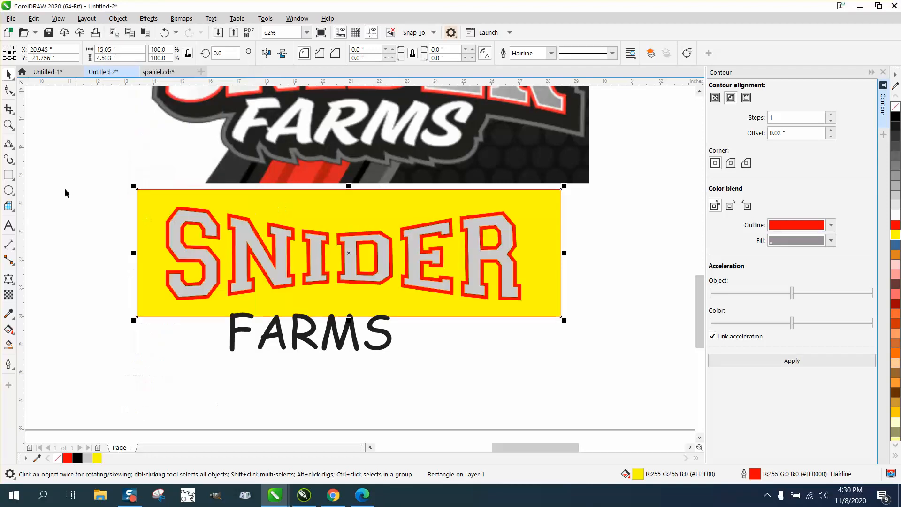
- Set the Smart Fill color to white and fill the yellow background area around the SNIDER letters
click(8, 125)
drag(189, 205, 223, 232)
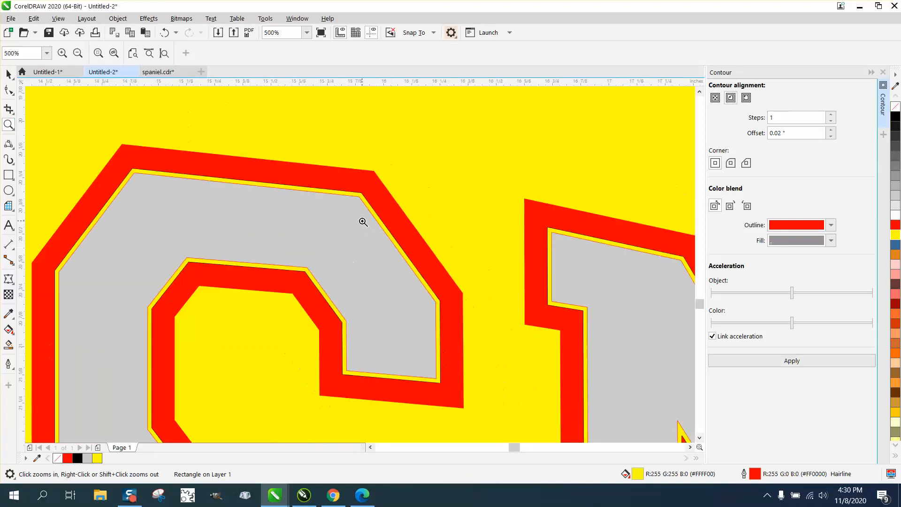
right_click(369, 237)
right_click(373, 207)
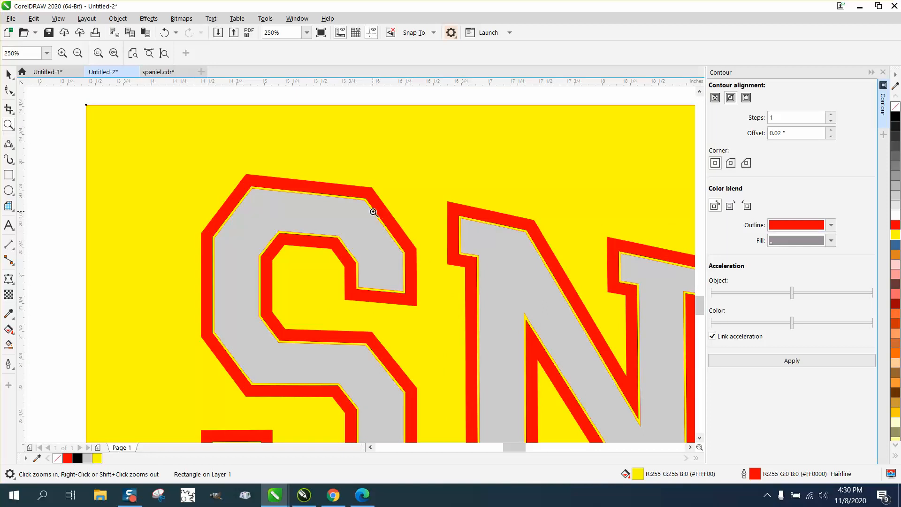
right_click(355, 207)
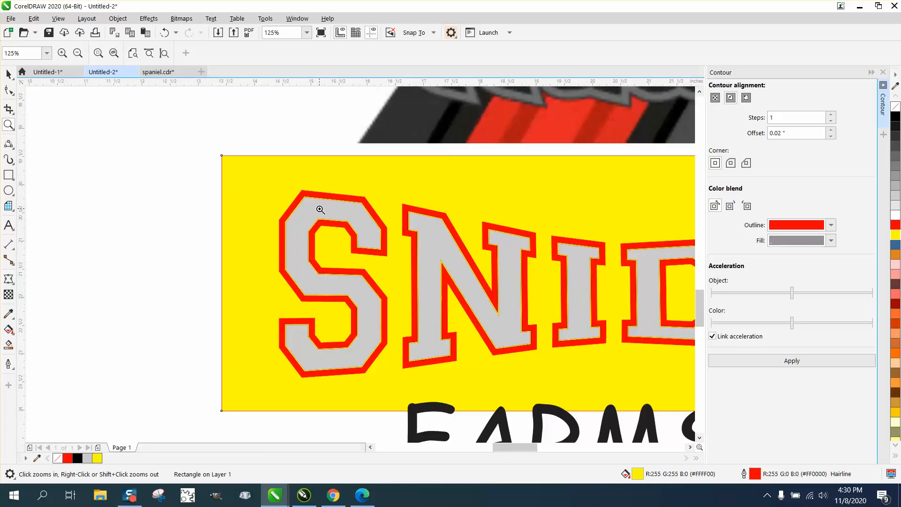
click(8, 345)
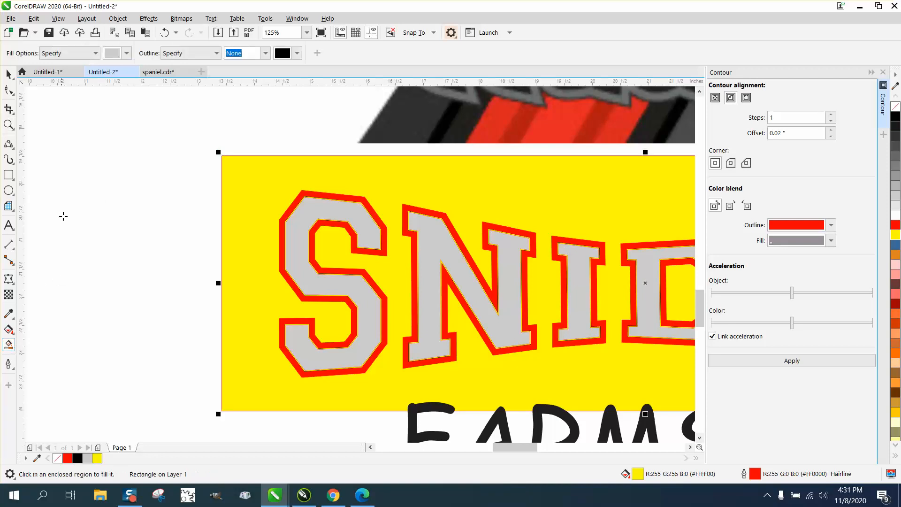
click(127, 53)
click(146, 122)
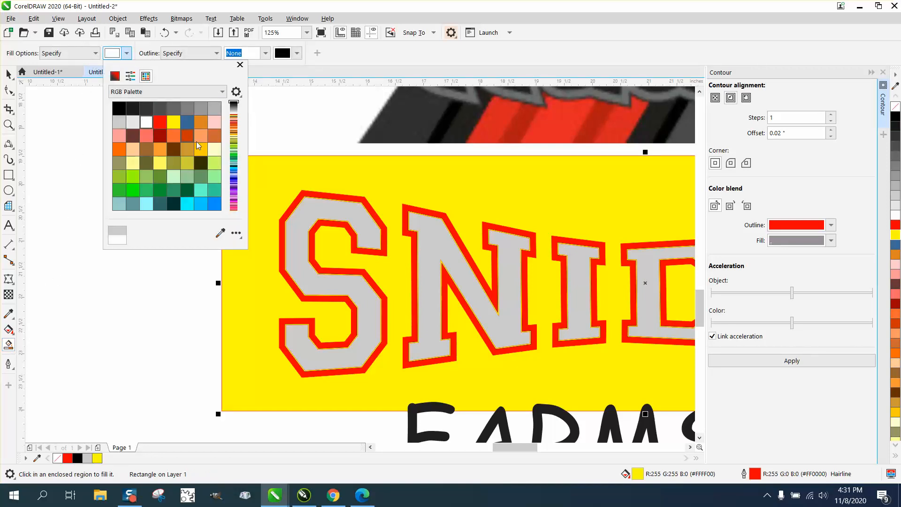
click(323, 188)
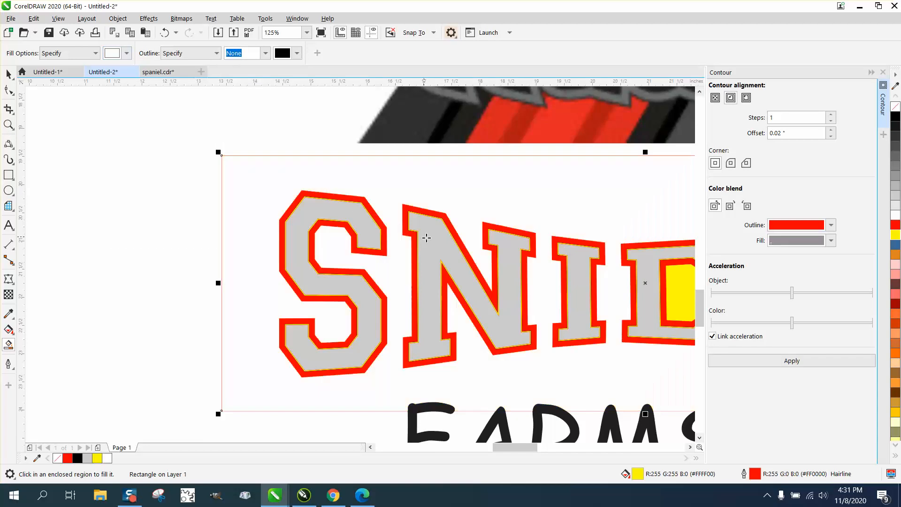
- Fill the thin bands between the gray faces and red borders of the letters S and N with white using Smart Fill
click(9, 125)
drag(352, 193, 445, 252)
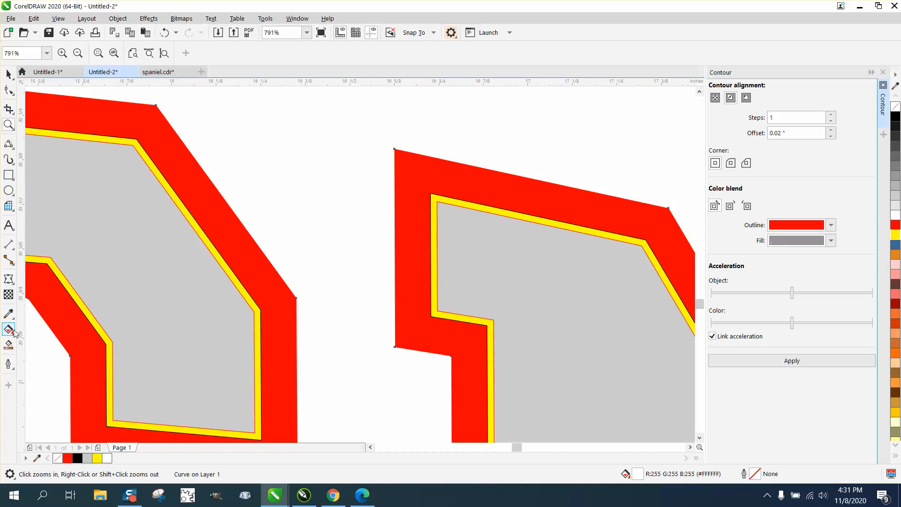
click(8, 345)
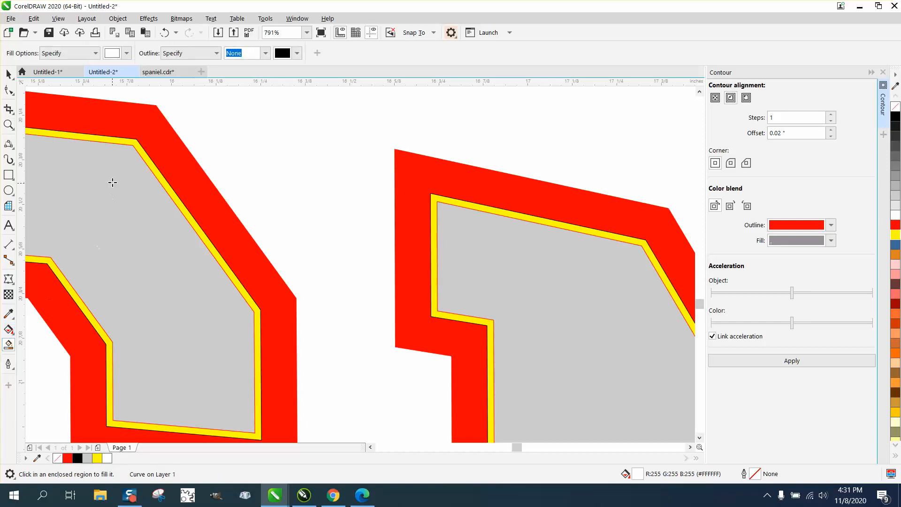
click(118, 141)
click(443, 197)
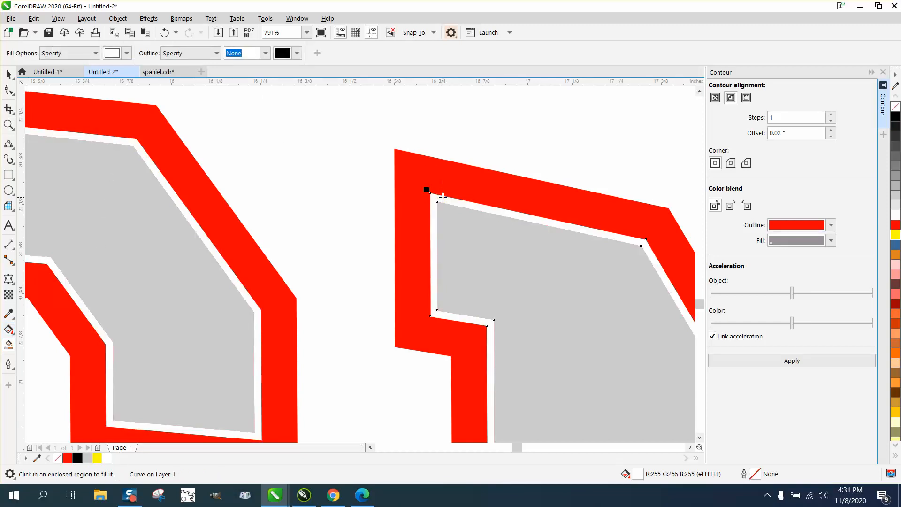
scroll(354, 179, down, 3)
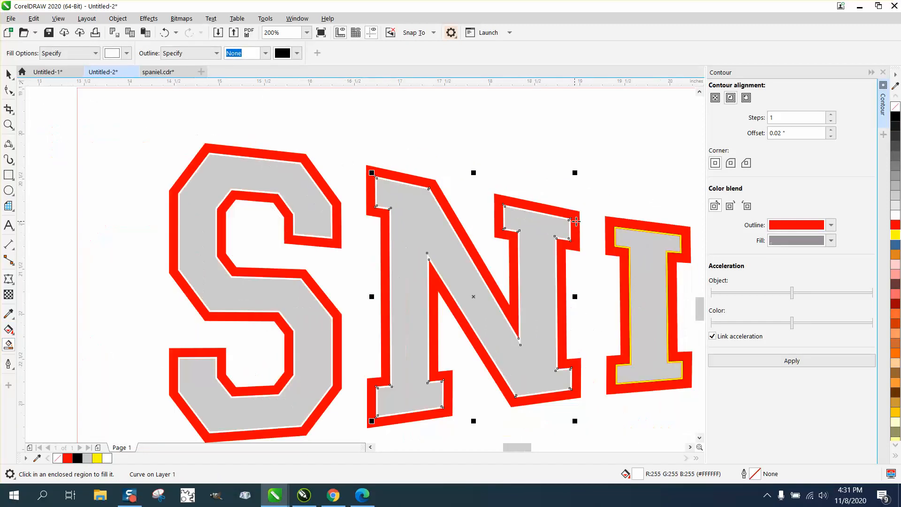
scroll(95, 152, down, 1)
- Remove the fill from the white background shape surrounding the SNIDER letters
click(11, 126)
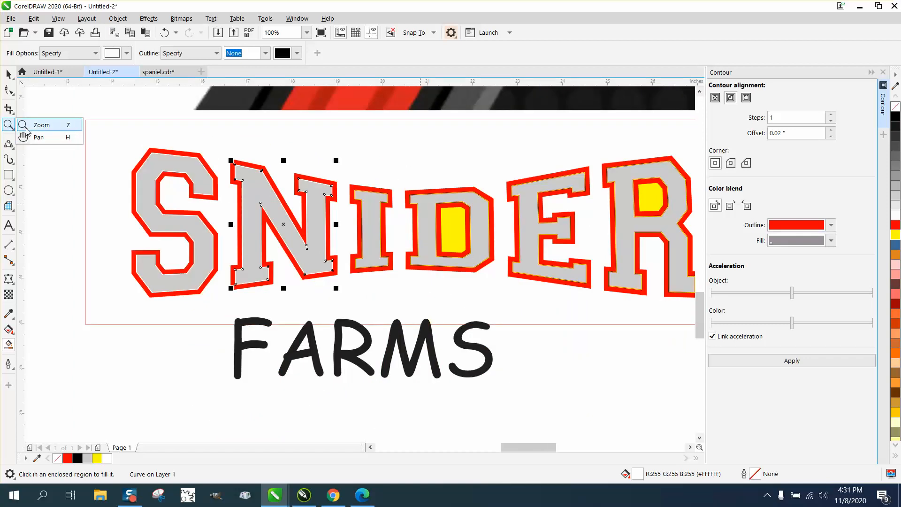
click(9, 75)
click(39, 75)
key(ctrl+a)
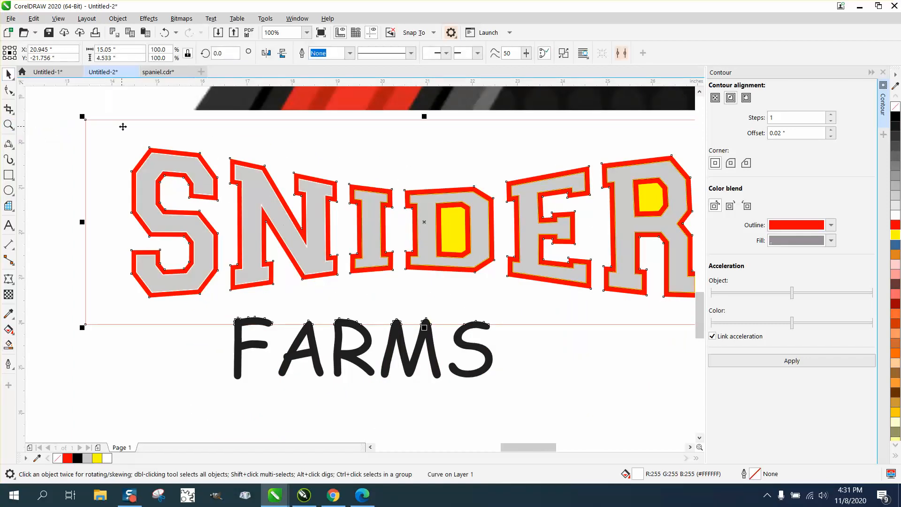
click(895, 108)
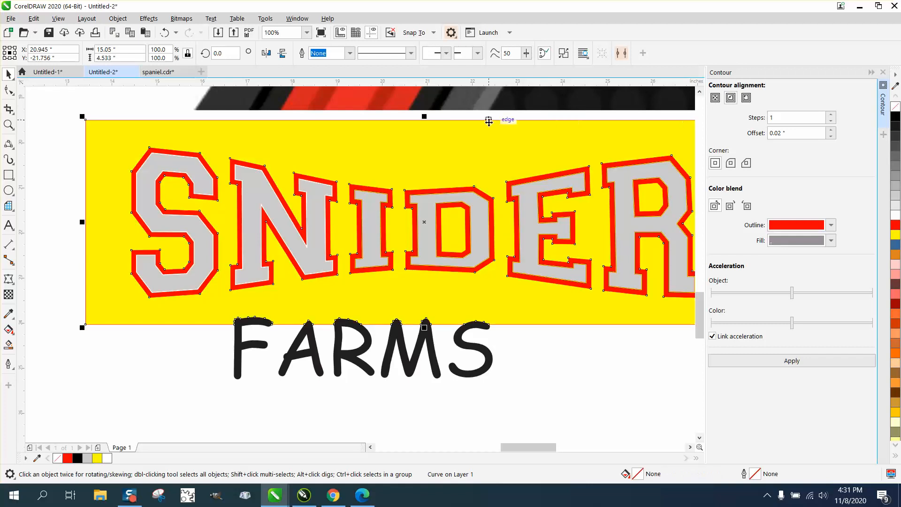
key(Escape)
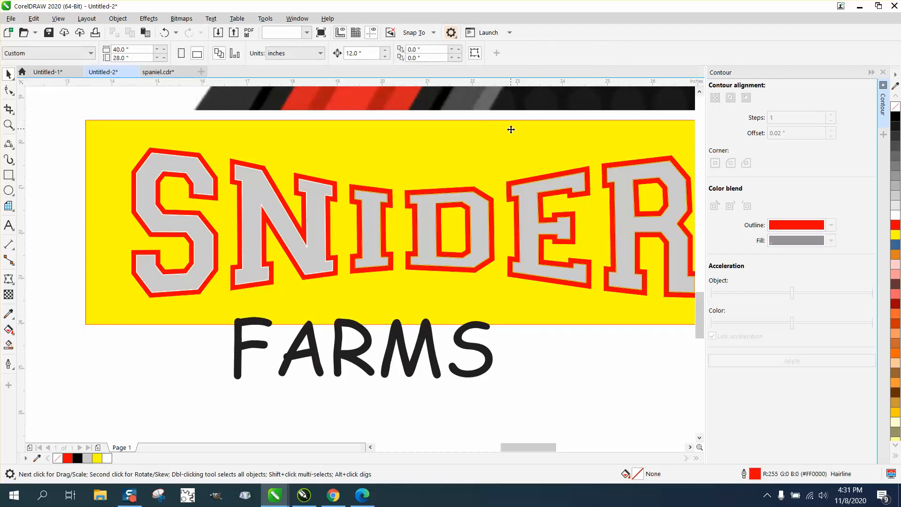
- Try the SNIDER lettering without the yellow rectangle, inspect the letter bands, and undo the rectangle's removal
key(ctrl+z)
key(z)
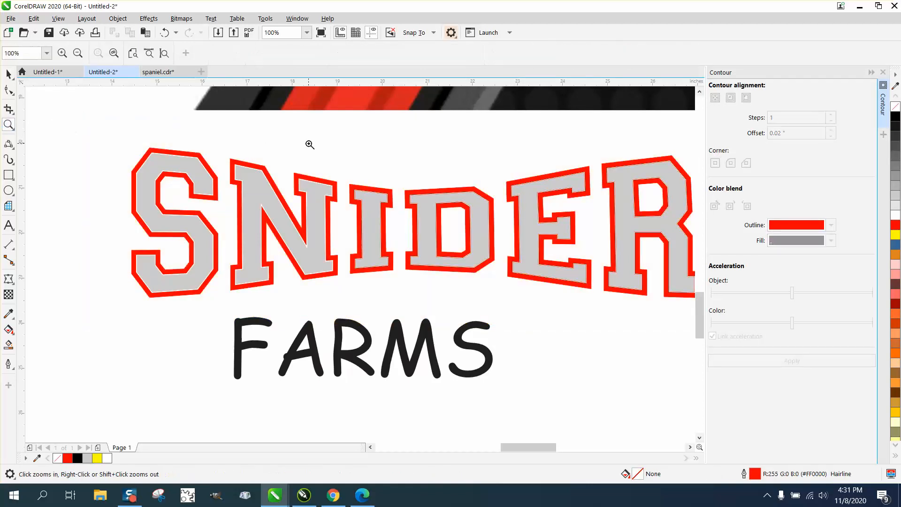
click(582, 307)
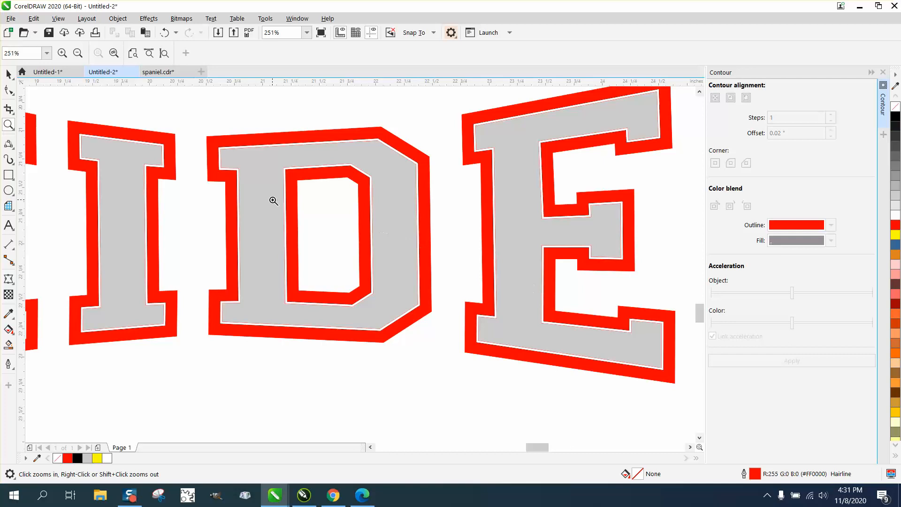
right_click(274, 201)
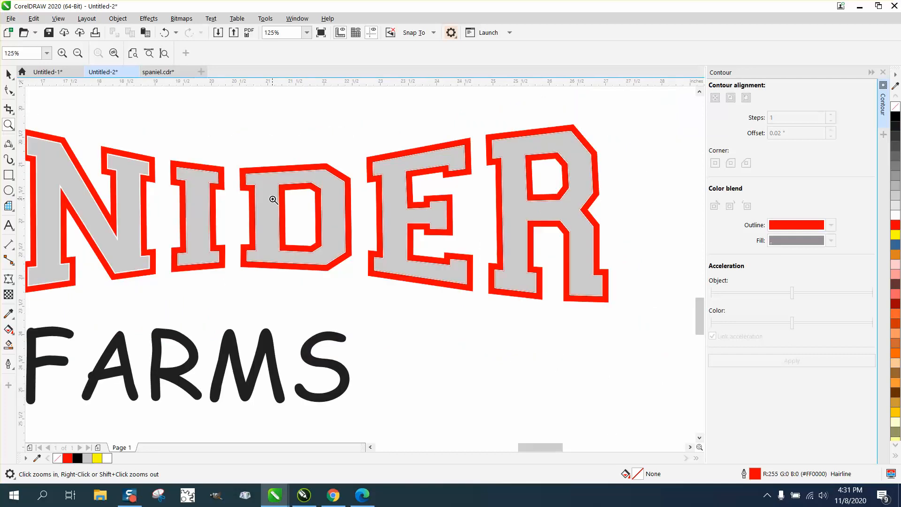
right_click(218, 176)
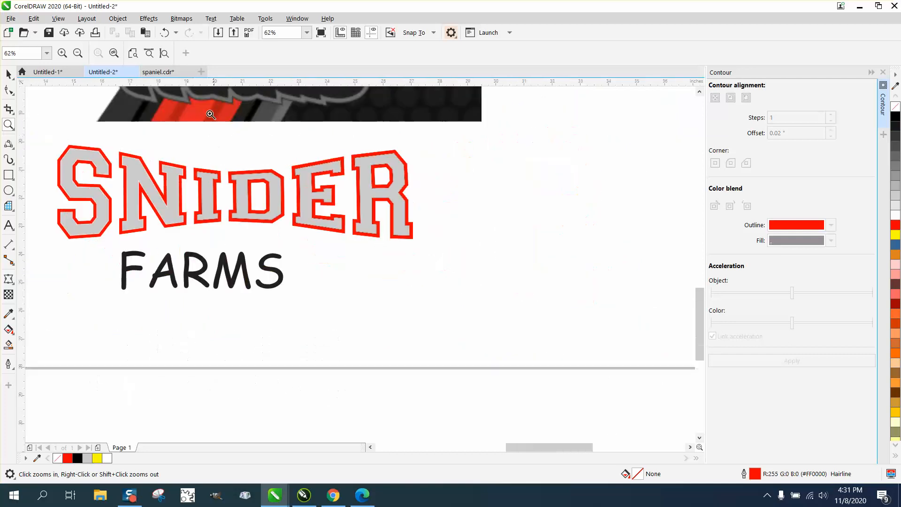
click(165, 32)
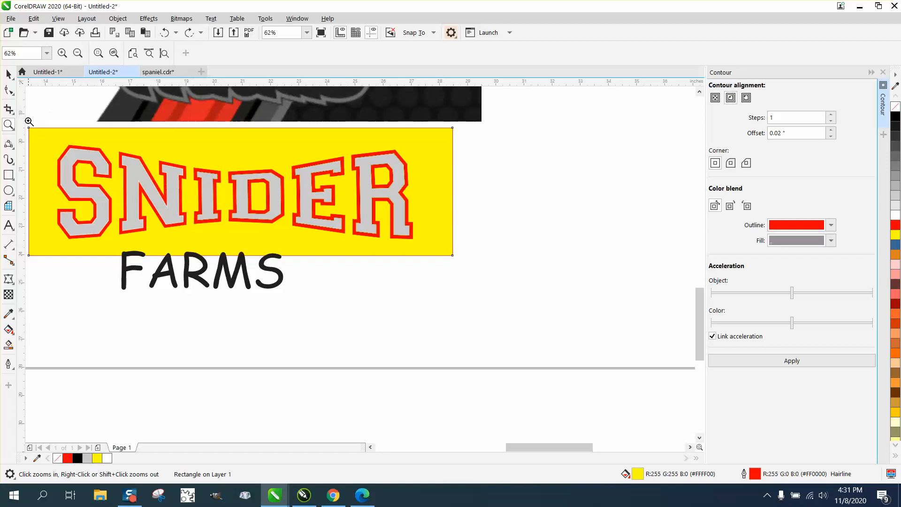
- Fill the thin outer band of the letter R and the band of the letter E with white using Smart Fill
drag(348, 149, 384, 170)
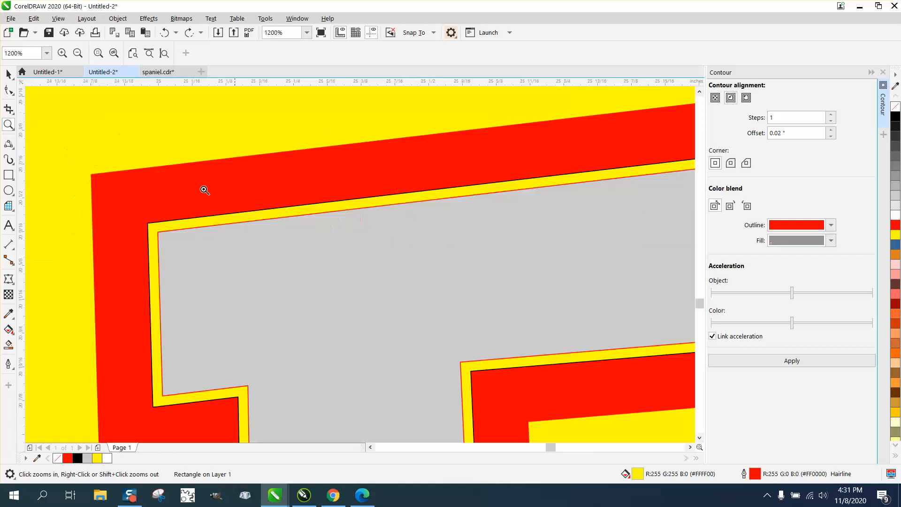
right_click(233, 196)
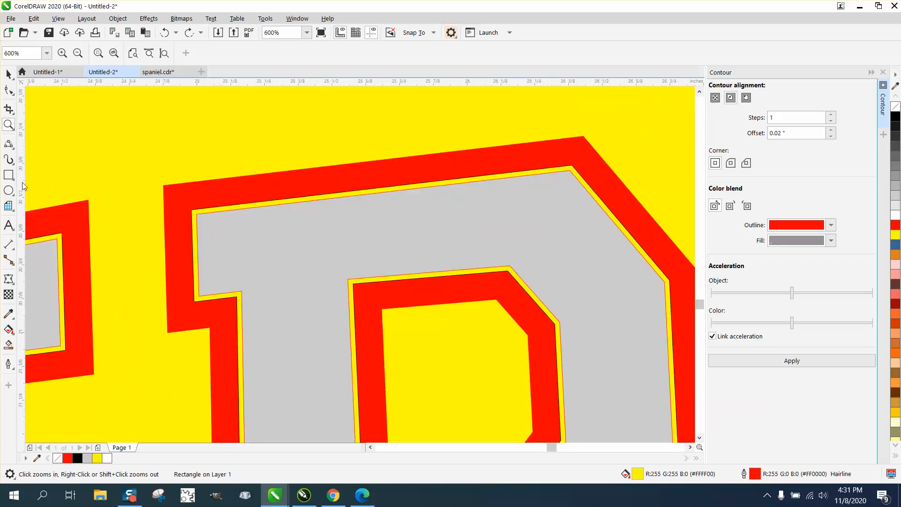
click(9, 345)
click(156, 262)
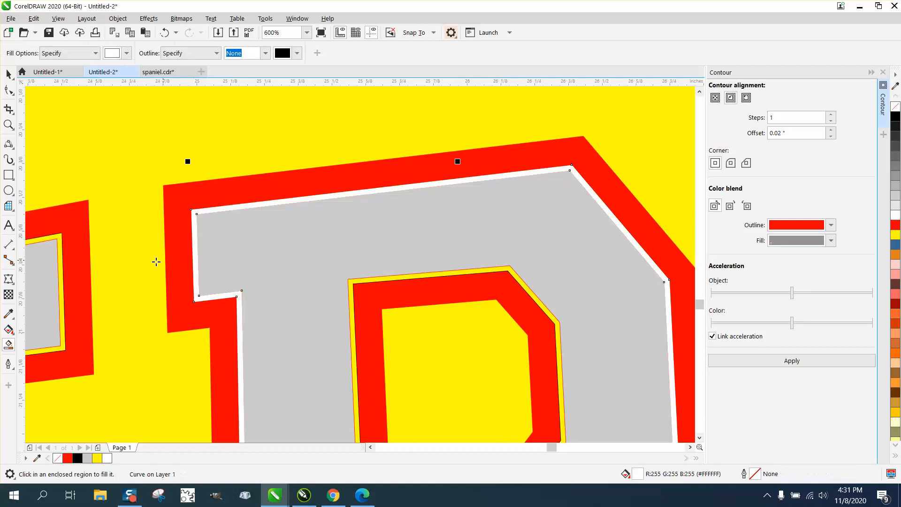
click(58, 266)
scroll(197, 249, down, 5)
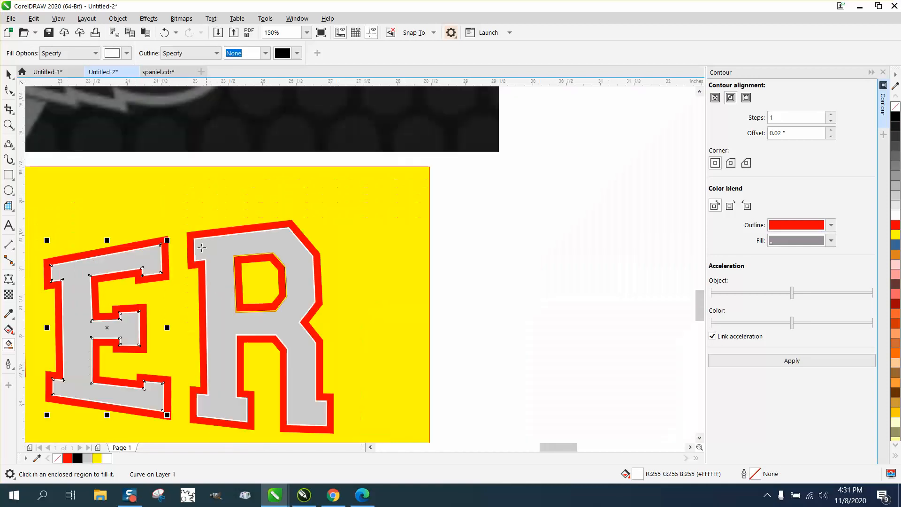
- Fill the inner and outer bands of the letter D and the band of the letter I with white using Smart Fill
click(8, 124)
right_click(96, 250)
drag(71, 250, 130, 284)
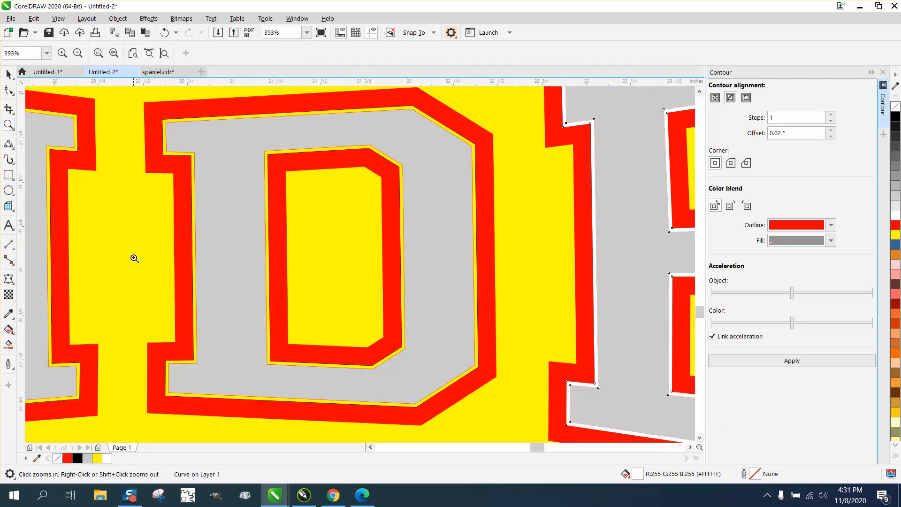
click(9, 341)
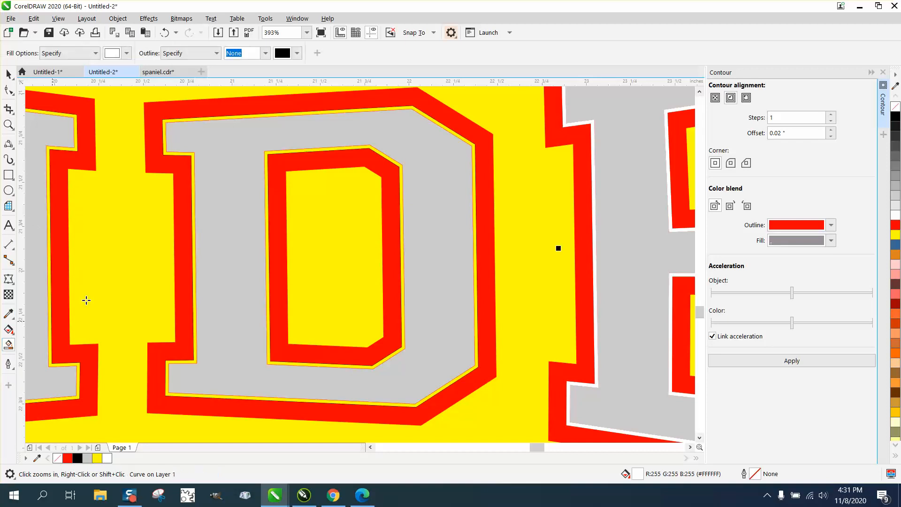
click(387, 155)
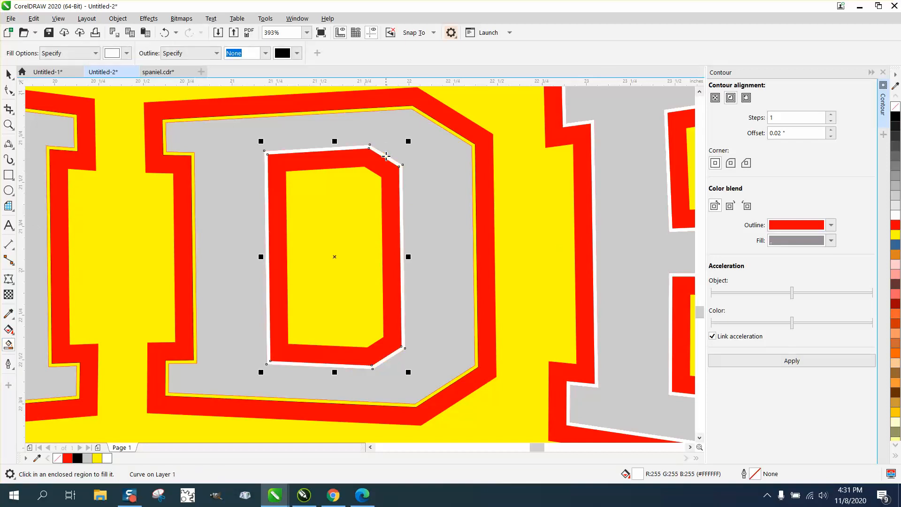
click(432, 122)
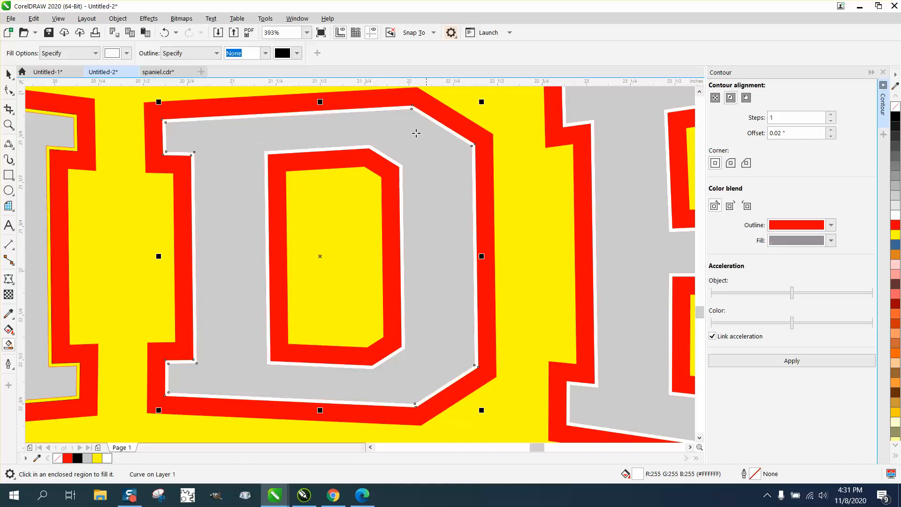
click(75, 124)
scroll(225, 169, down, 4)
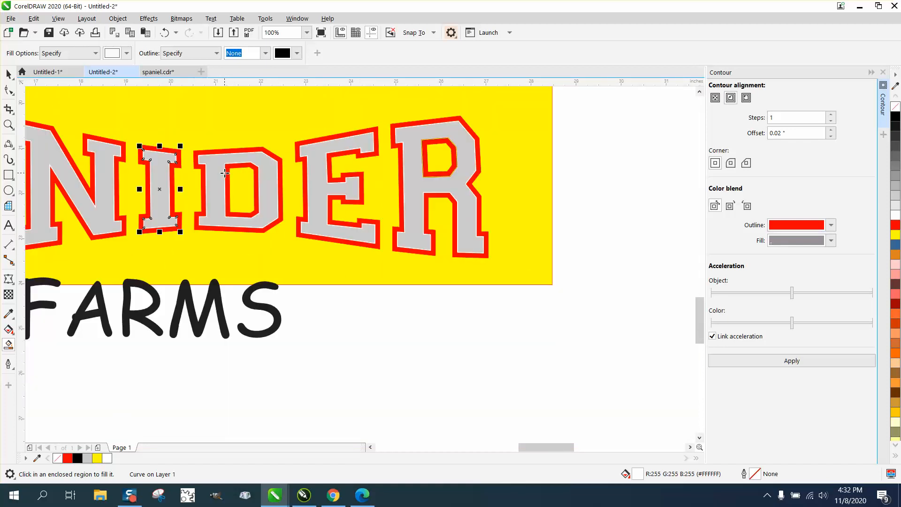
- Delete the yellow rectangle behind the SNIDER lettering
scroll(225, 173, down, 2)
click(8, 74)
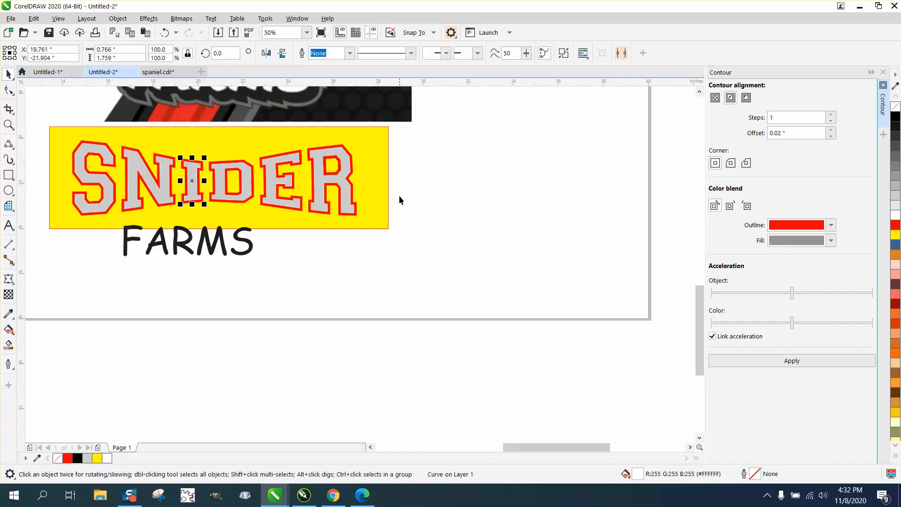
click(388, 185)
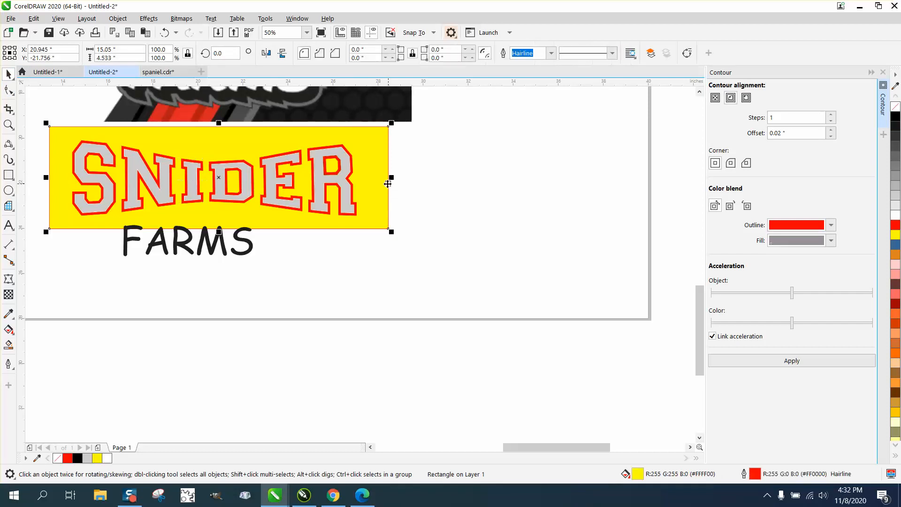
key(Delete)
- Make the FARMS text bold and move it closer to the middle beneath the SNIDER lettering
scroll(388, 185, down, 2)
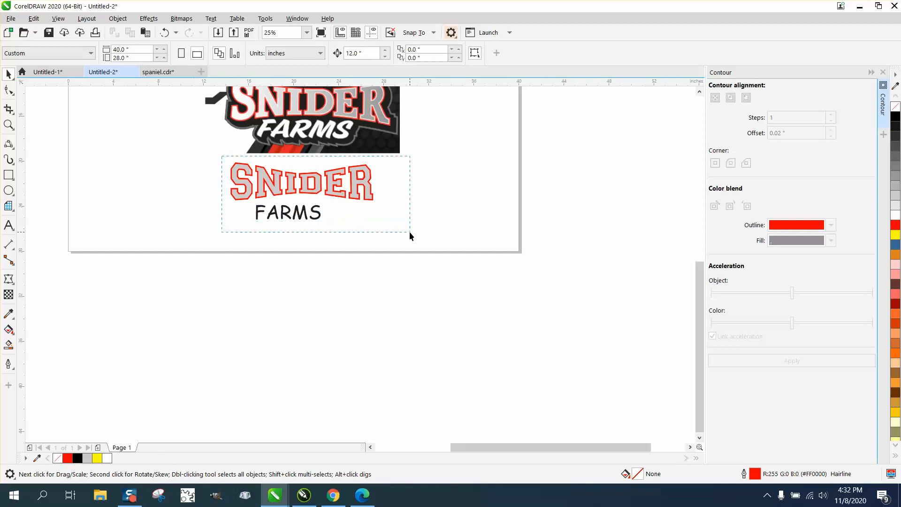
drag(409, 232, 410, 232)
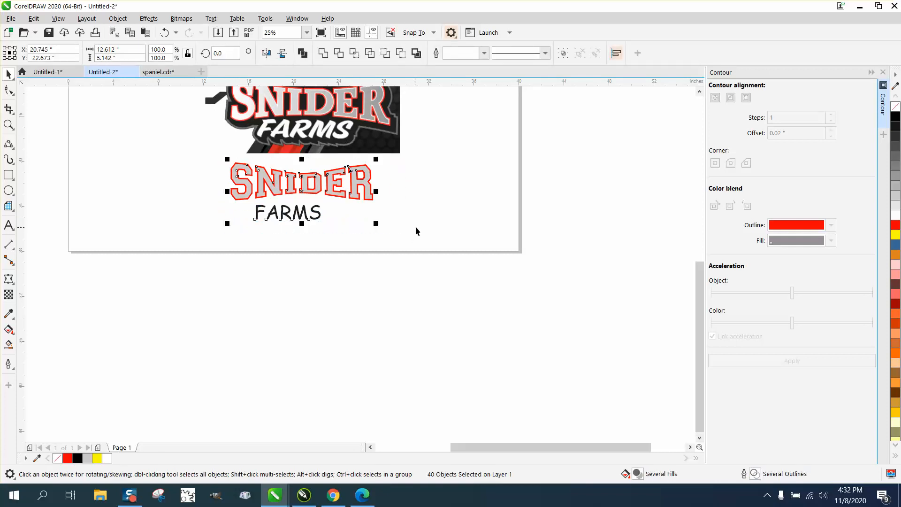
click(542, 153)
click(318, 215)
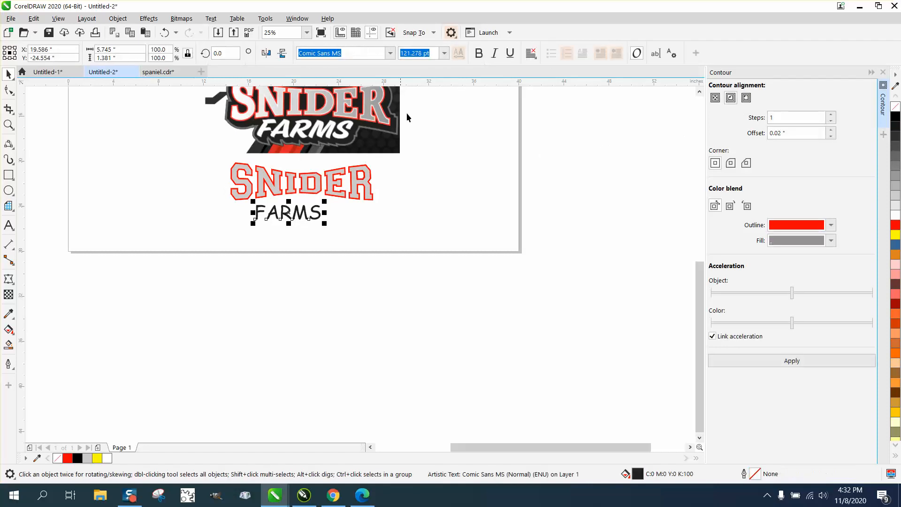
click(479, 53)
drag(325, 223, 308, 214)
- With the reference image moved aside, create a boundary around the SNIDER FARMS lettering and move it 12 inches down
drag(225, 165, 439, 167)
drag(196, 140, 406, 242)
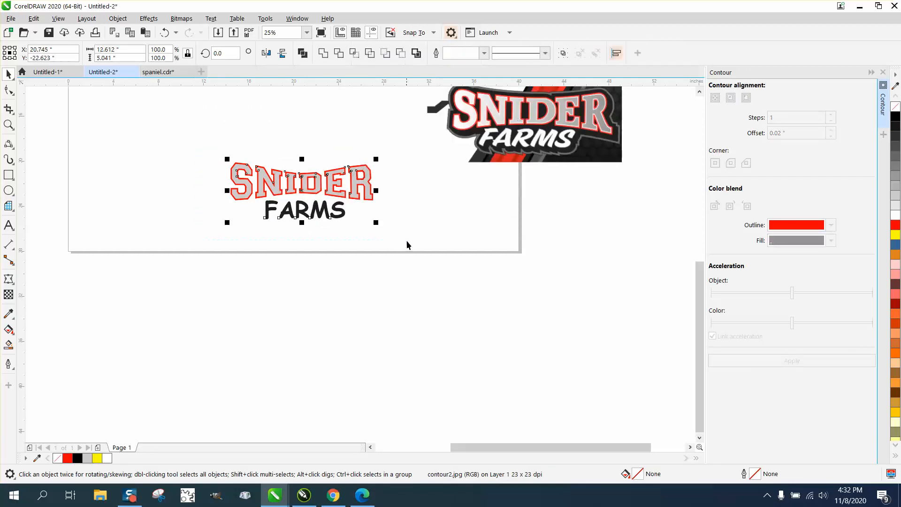
click(416, 53)
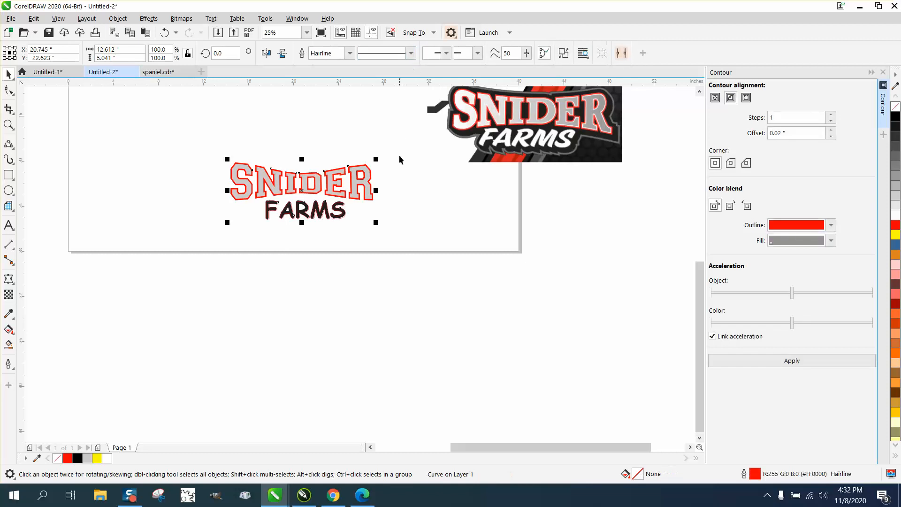
key(shift+Down)
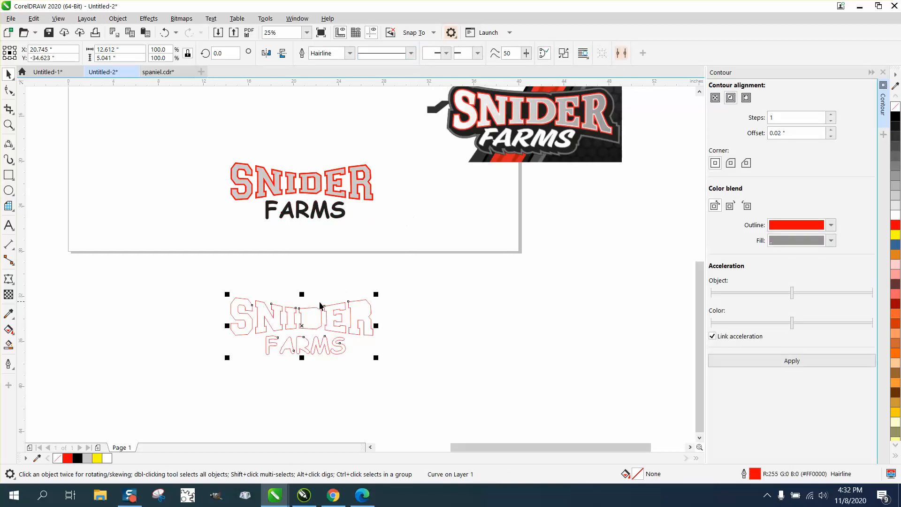
- Try a one-step outside contour with a 0.25 inch offset on the boundary outline and undo it
drag(211, 282, 401, 354)
click(747, 98)
drag(798, 133, 749, 136)
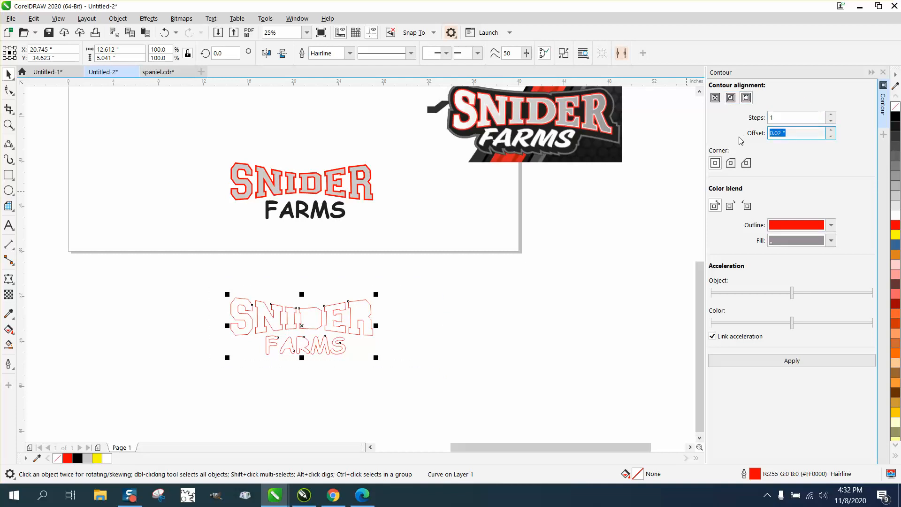
text(.25)
click(792, 361)
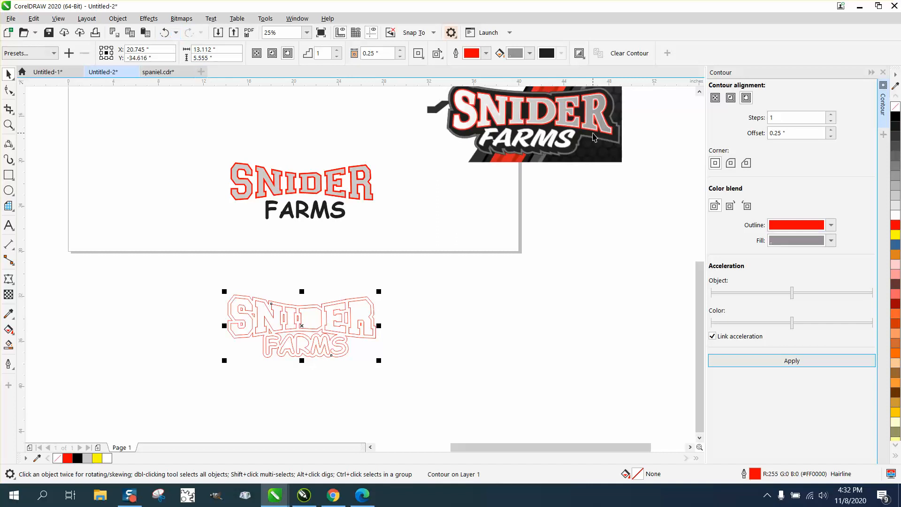
click(165, 32)
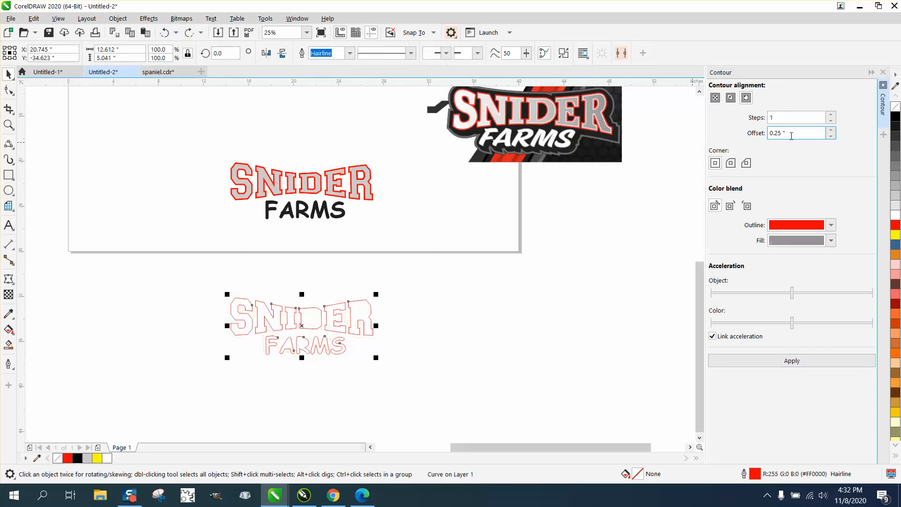
- Apply a one-step outside contour with a 0.5 inch offset to the boundary outline and break the contour apart
drag(799, 133, 735, 135)
text(0.5)
click(799, 360)
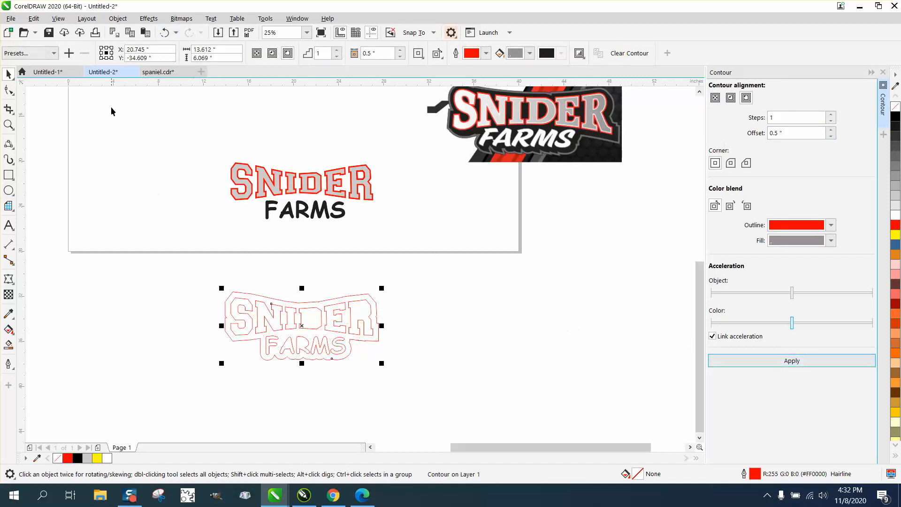
click(117, 18)
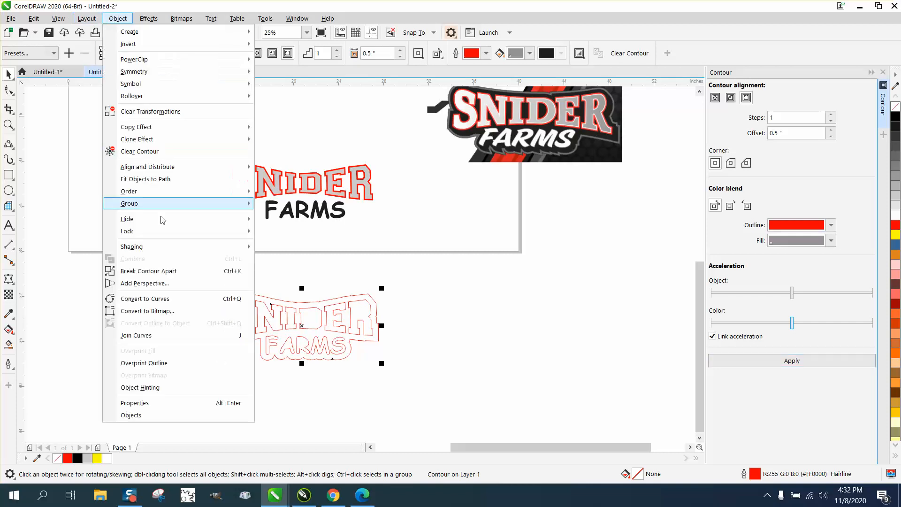
click(173, 271)
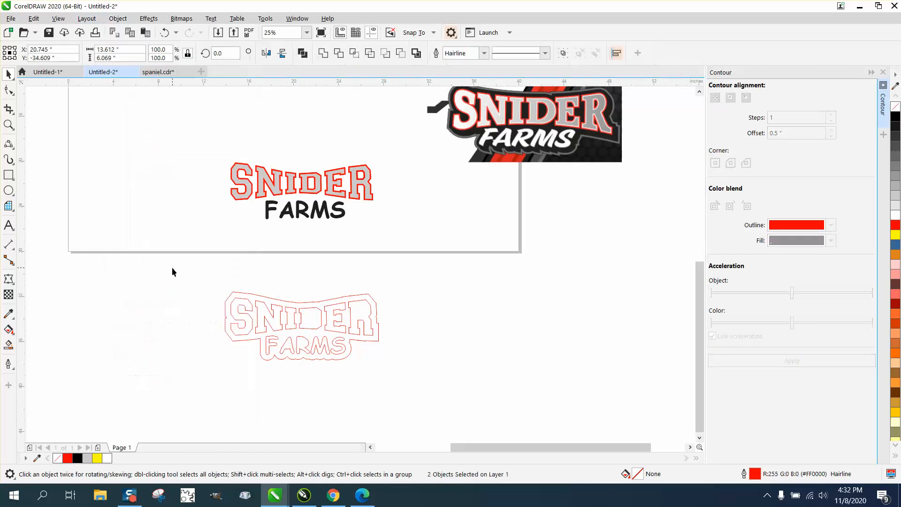
- Try moving the contour outline 12 inches up over the lettering, and undo back to the plain boundary outline
click(283, 299)
key(Up)
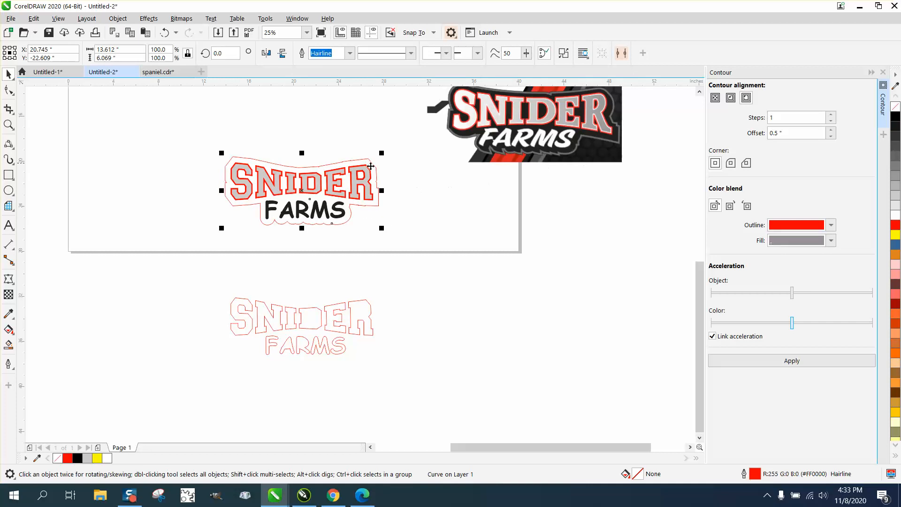
click(8, 124)
drag(198, 151, 433, 251)
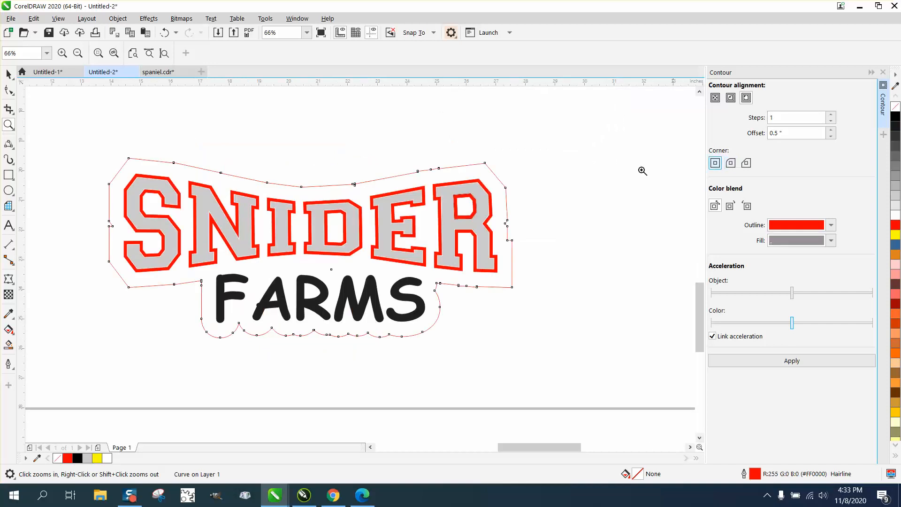
click(167, 33)
key(F3)
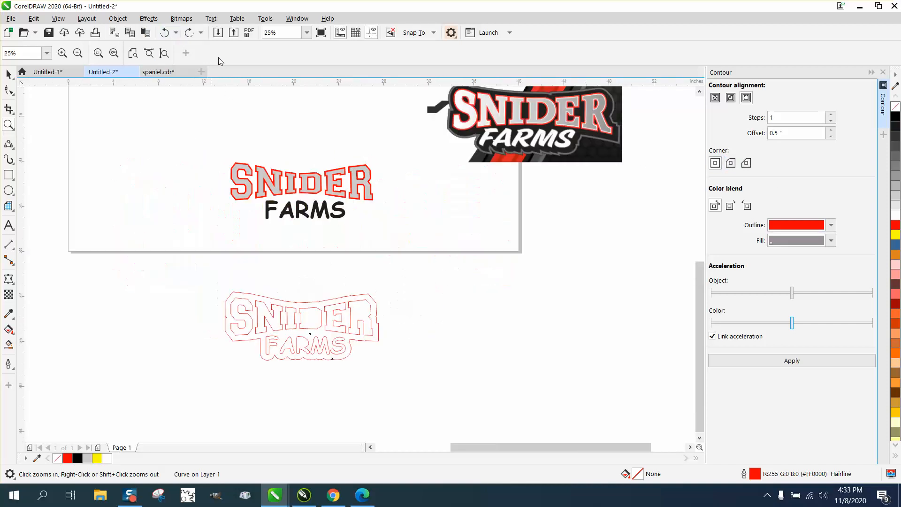
click(165, 33)
click(165, 33)
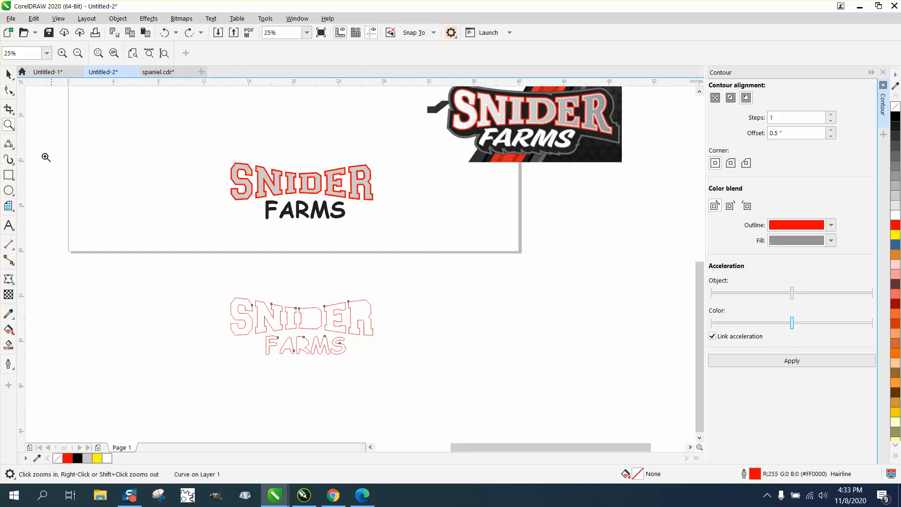
- Reapply and break apart the one-step 0.5 inch outside contour on the boundary, with both outlines moved 12 inches up over the lettering
click(8, 74)
drag(159, 253, 521, 391)
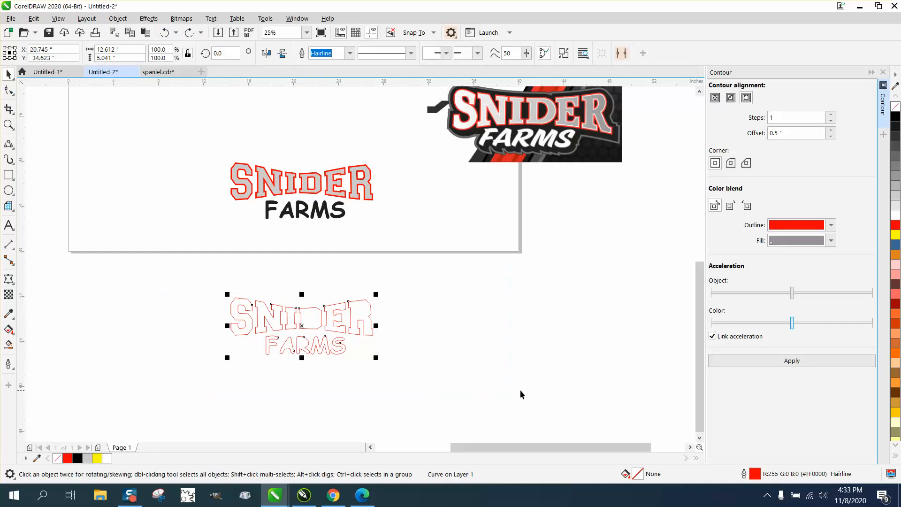
click(787, 365)
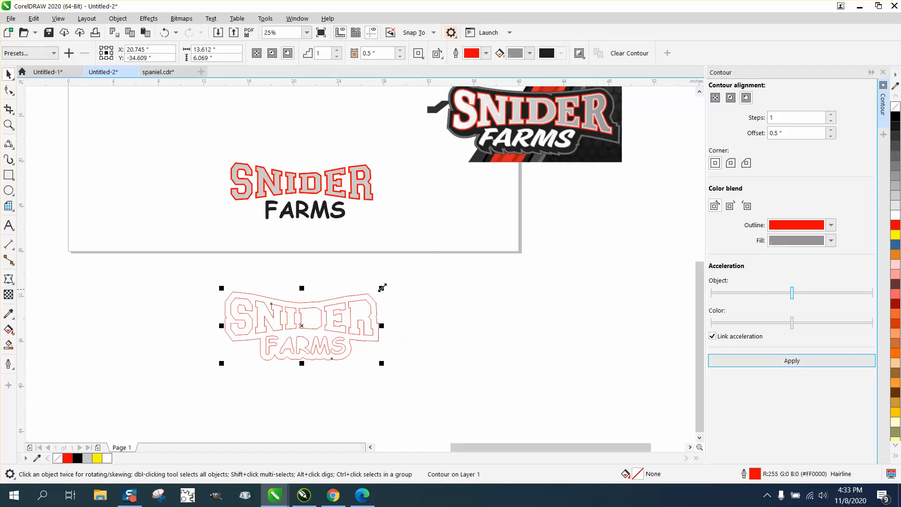
click(117, 18)
click(166, 272)
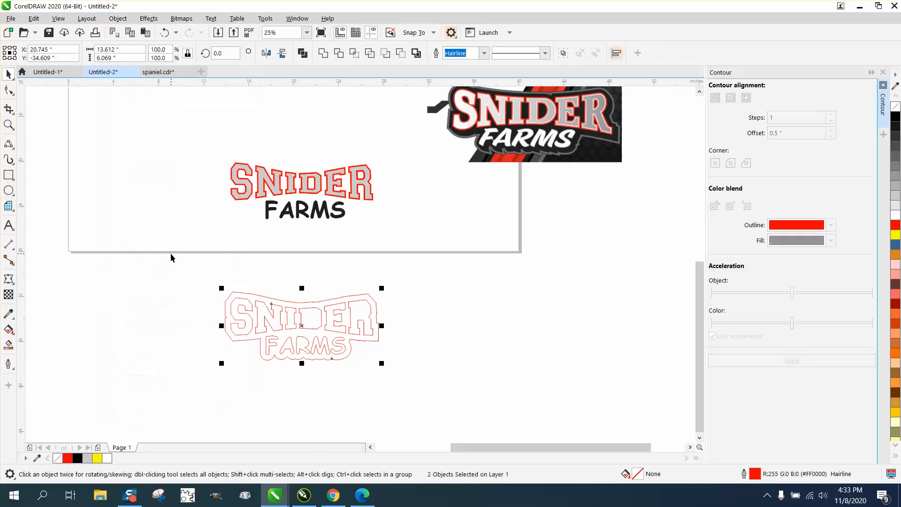
click(8, 125)
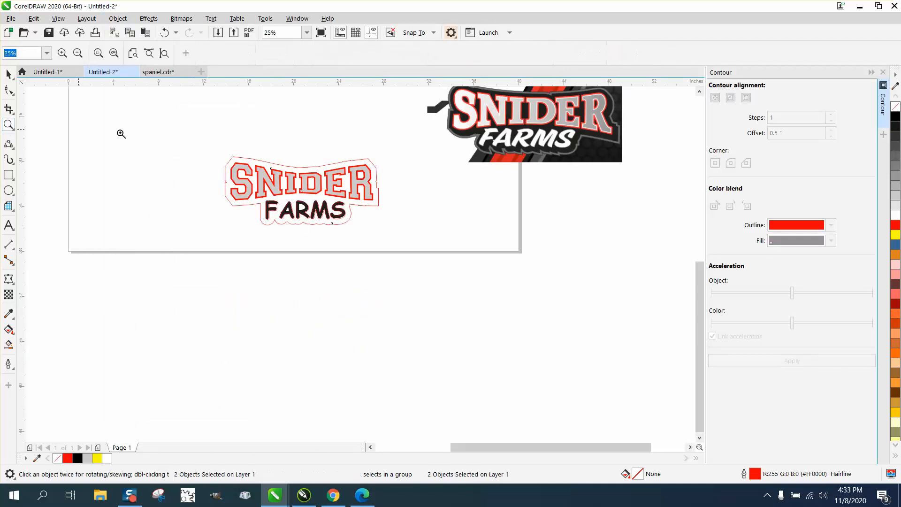
drag(197, 147, 428, 237)
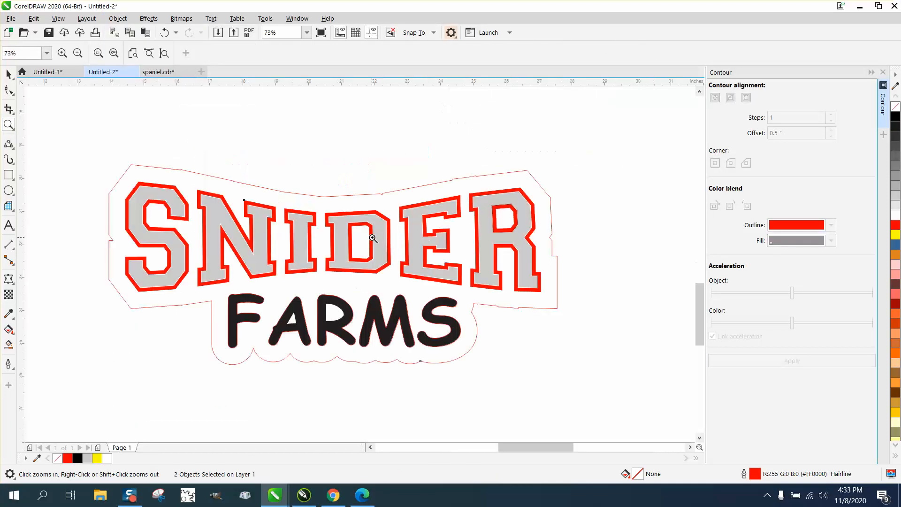
- Try a one-step inside contour with a 0.25 inch offset on the outer outline and undo it
click(9, 73)
click(198, 158)
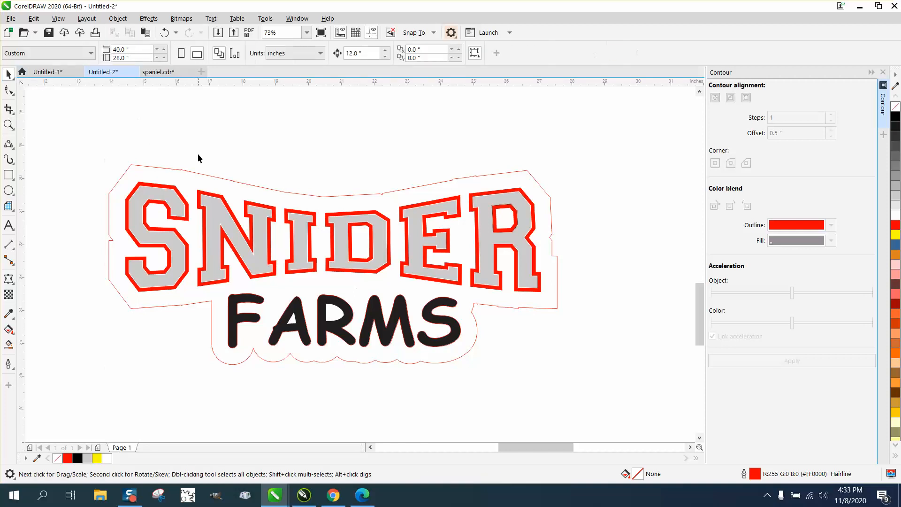
click(202, 173)
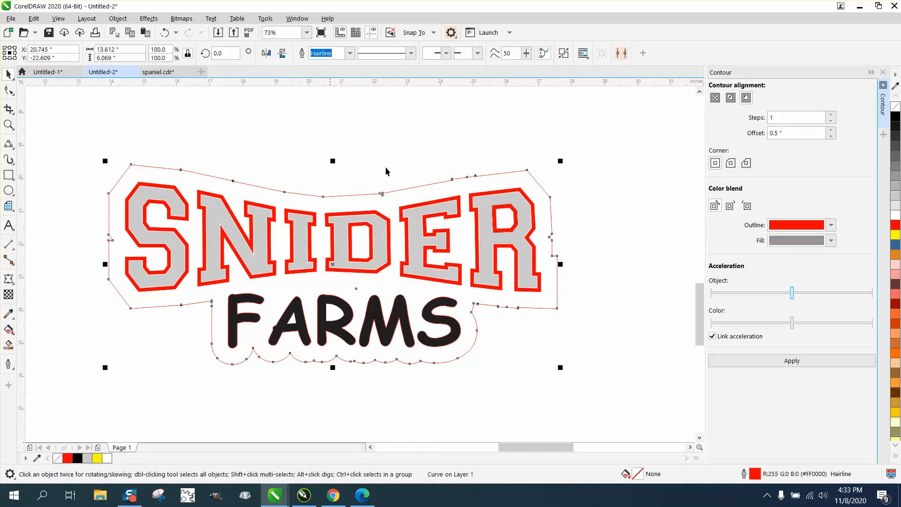
click(731, 98)
drag(794, 134, 753, 140)
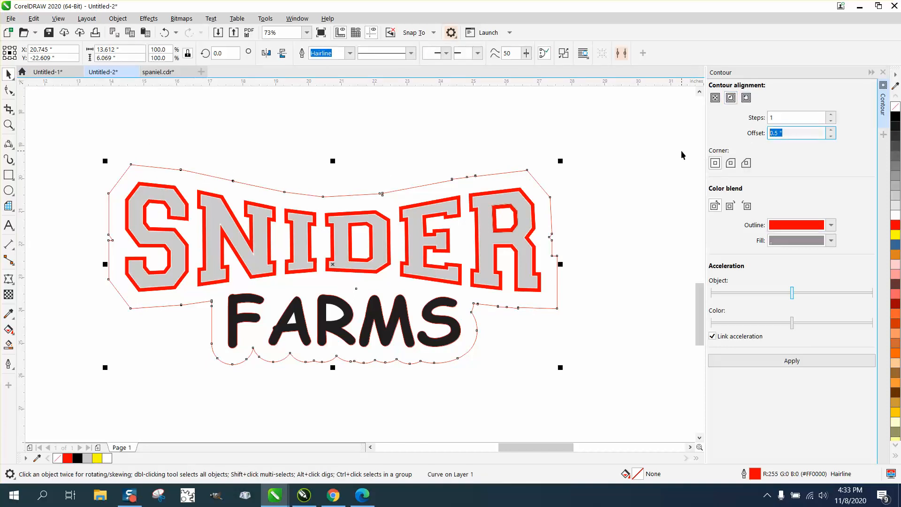
text(.25)
click(772, 366)
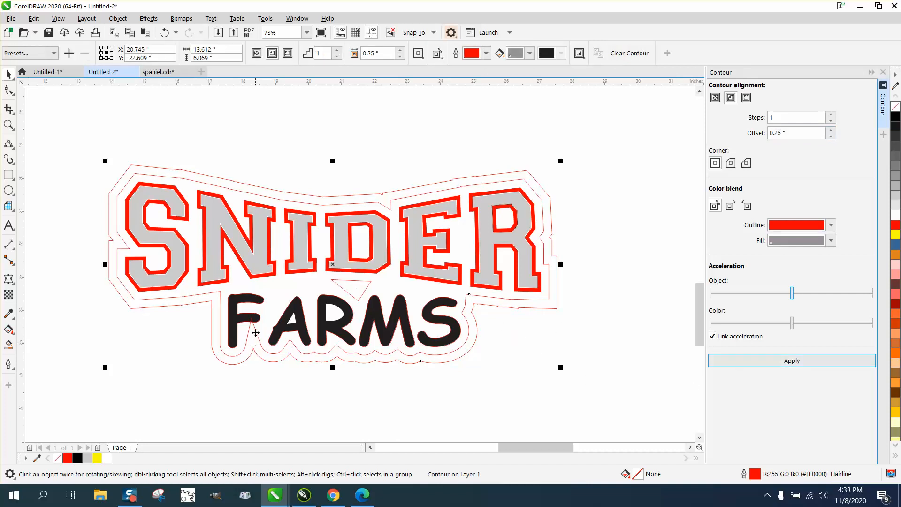
click(165, 37)
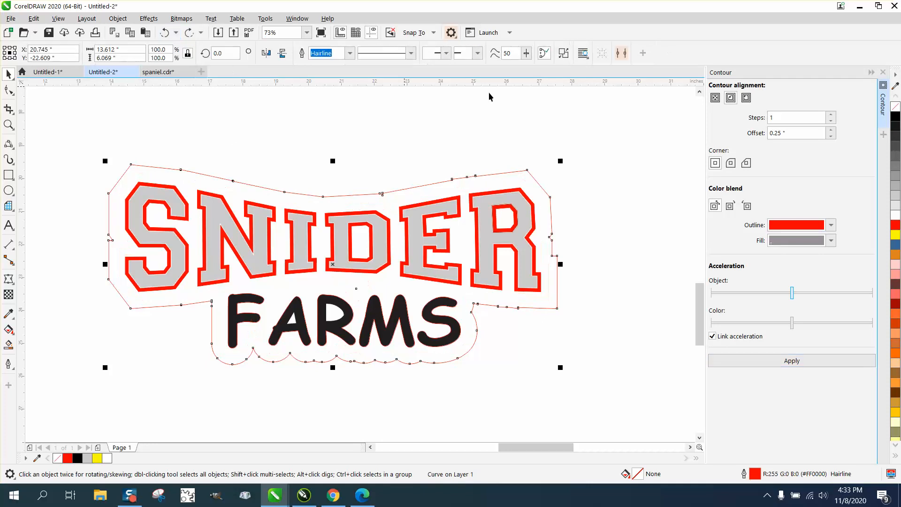
- Apply a one-step inside contour with a 0.2 inch offset to the outer outline and break it apart
drag(805, 133, 722, 143)
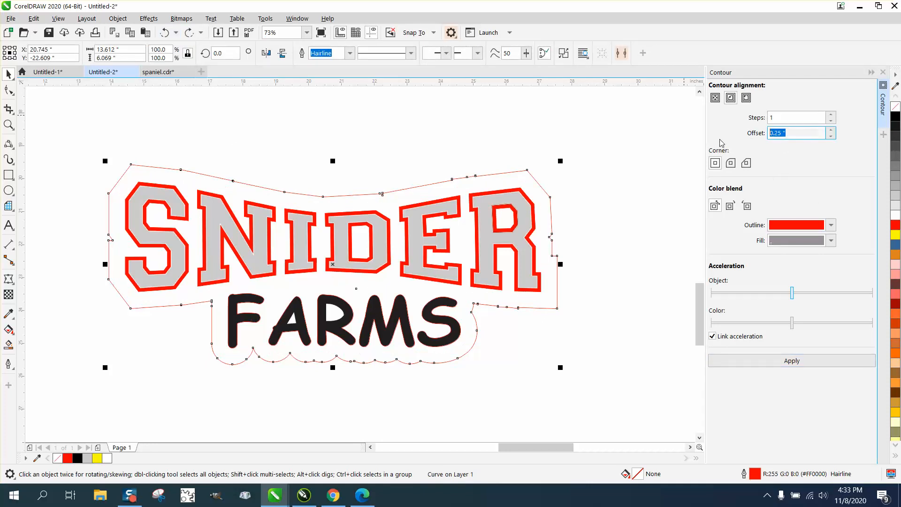
text(.2)
click(792, 361)
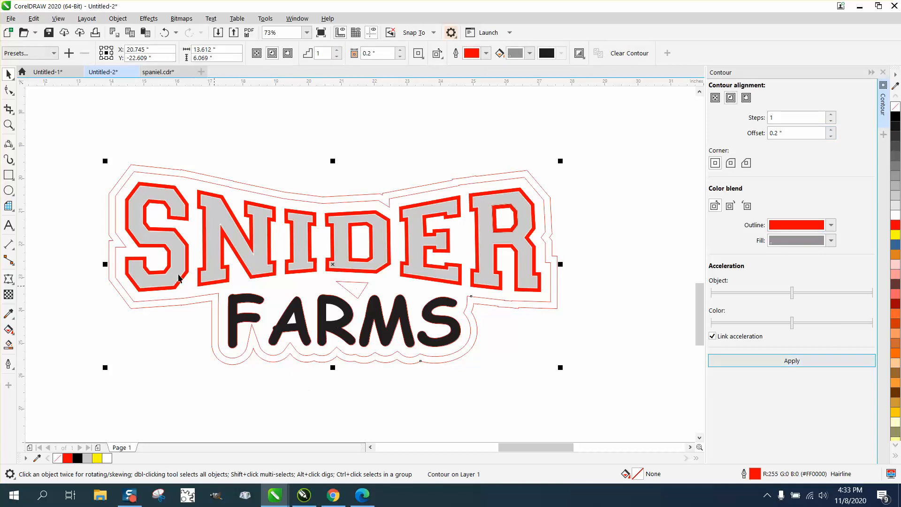
click(118, 19)
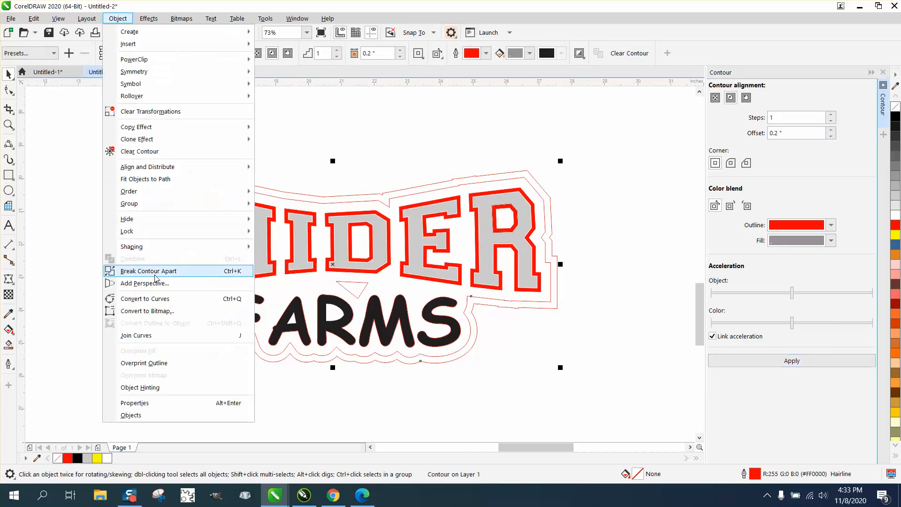
click(141, 270)
- Delete the outermost outline, keeping the 0.2 inch inner contour around the lettering
click(199, 165)
click(205, 181)
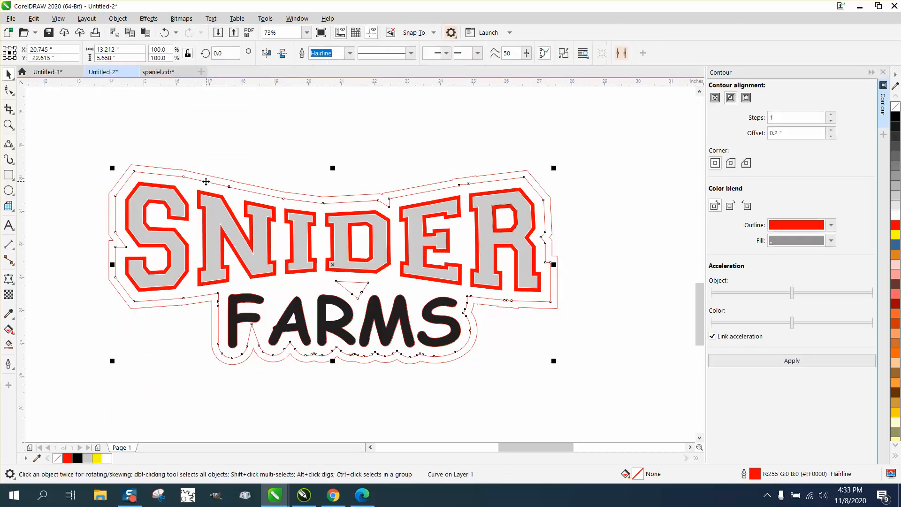
click(210, 174)
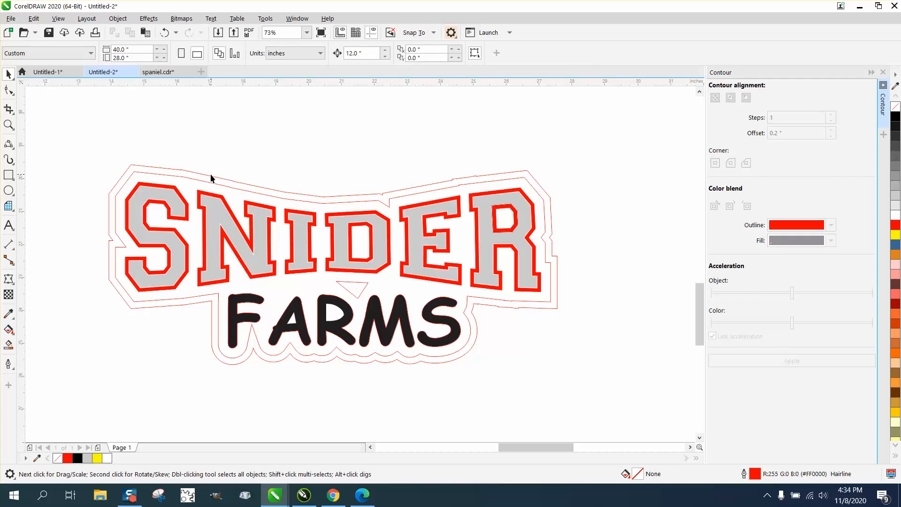
click(213, 178)
key(Delete)
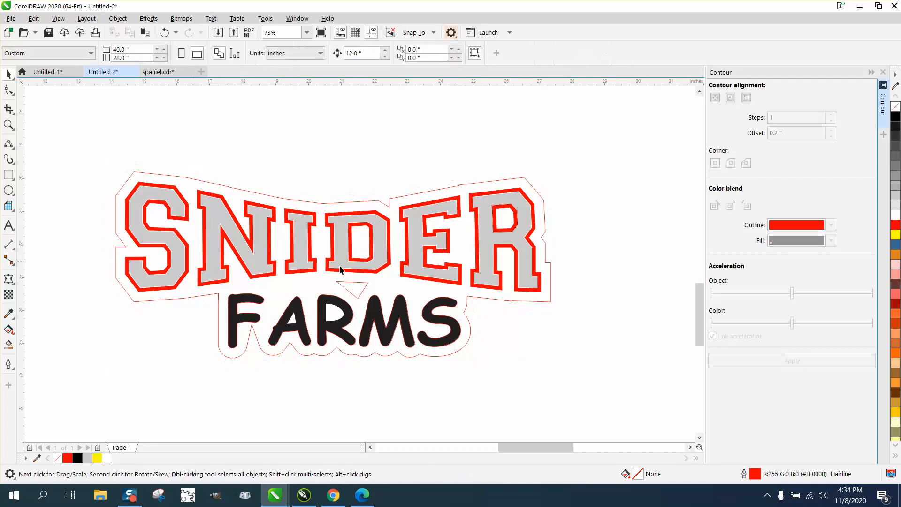
- Break the remaining contour curve apart and delete the small triangle between SNIDER and FARMS
click(360, 287)
click(118, 18)
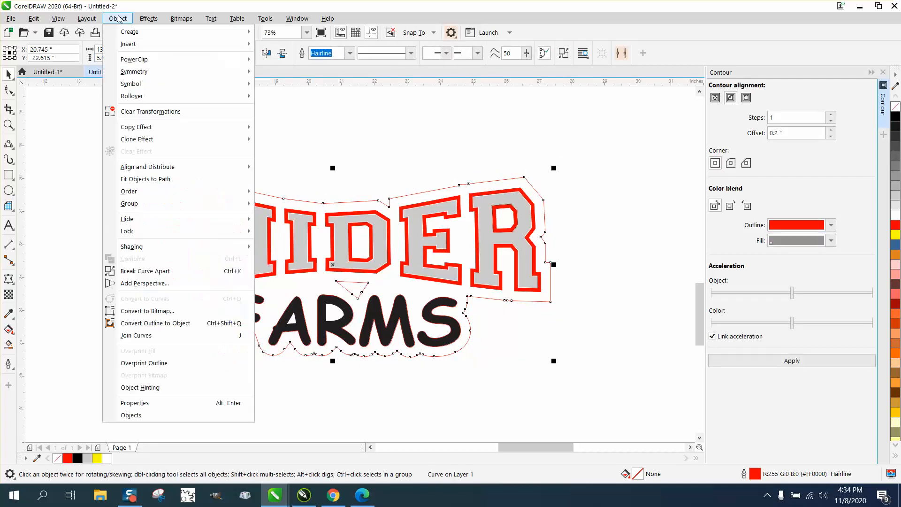
click(177, 270)
click(480, 331)
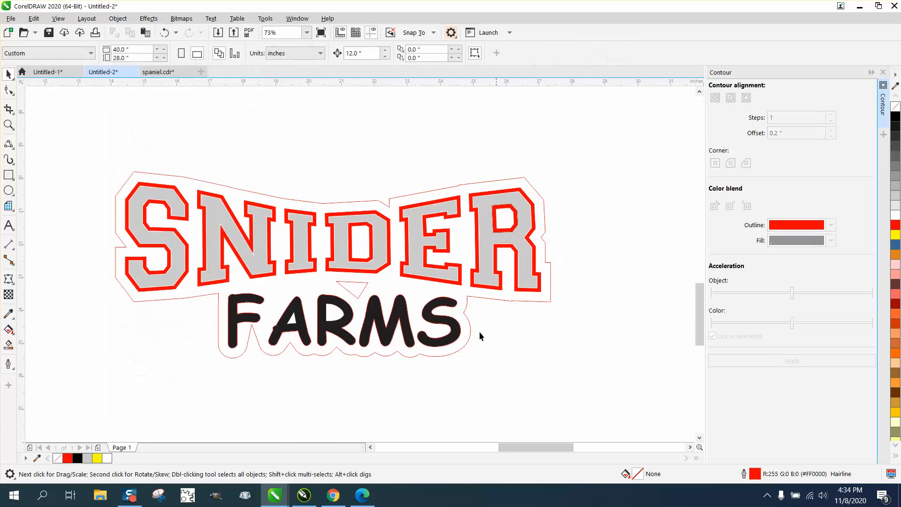
click(367, 286)
key(Delete)
- Lower the contour's peak node between the F and A of FARMS by about 0.2 inch with the Shape tool
click(13, 131)
click(40, 125)
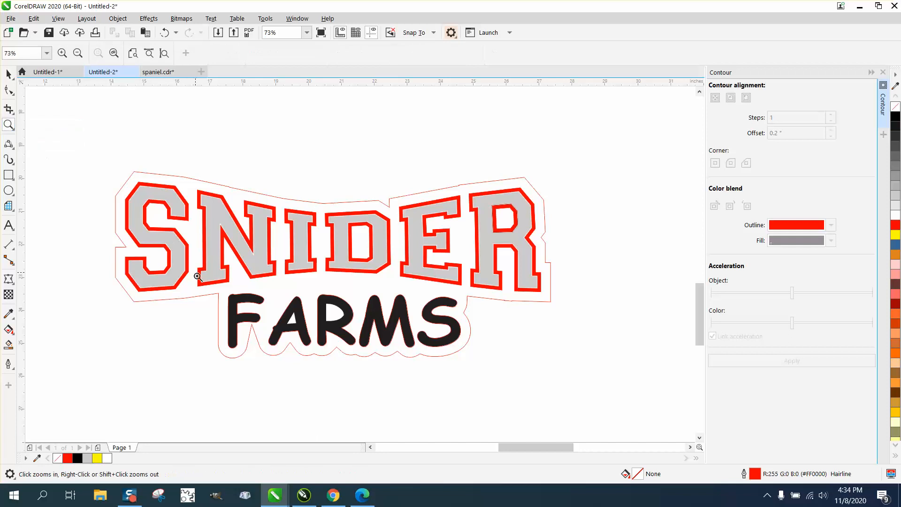
drag(212, 299, 393, 414)
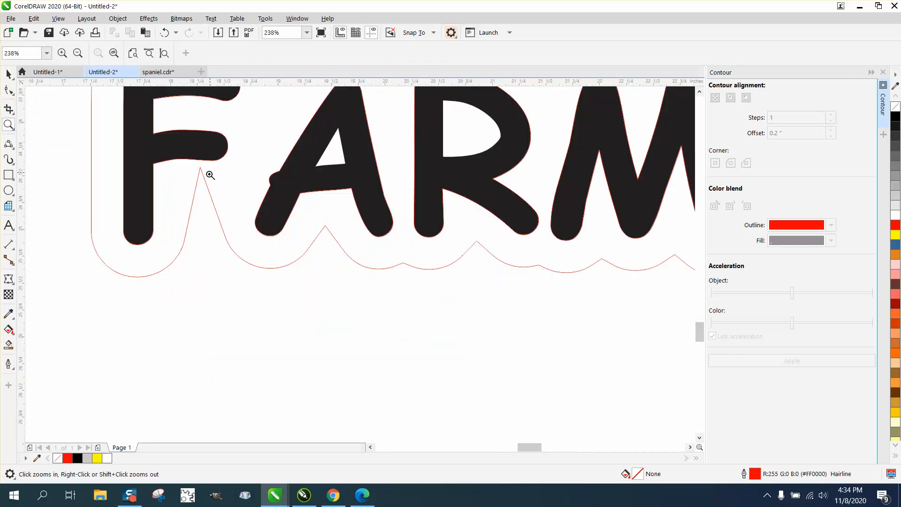
key(F10)
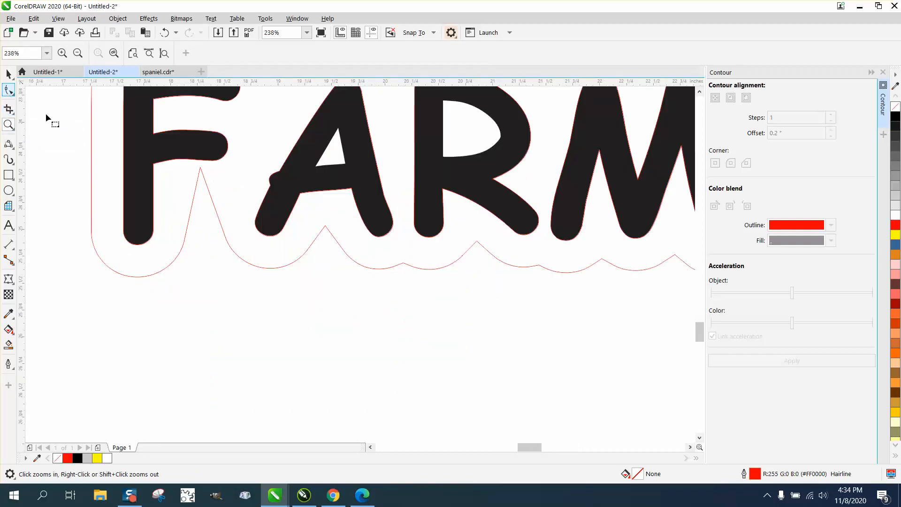
click(202, 176)
drag(202, 175, 206, 198)
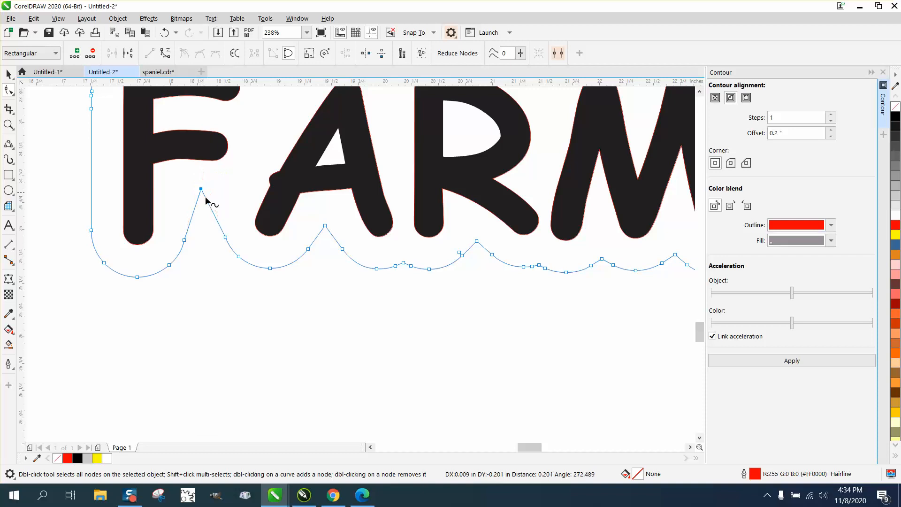
scroll(221, 235, down, 4)
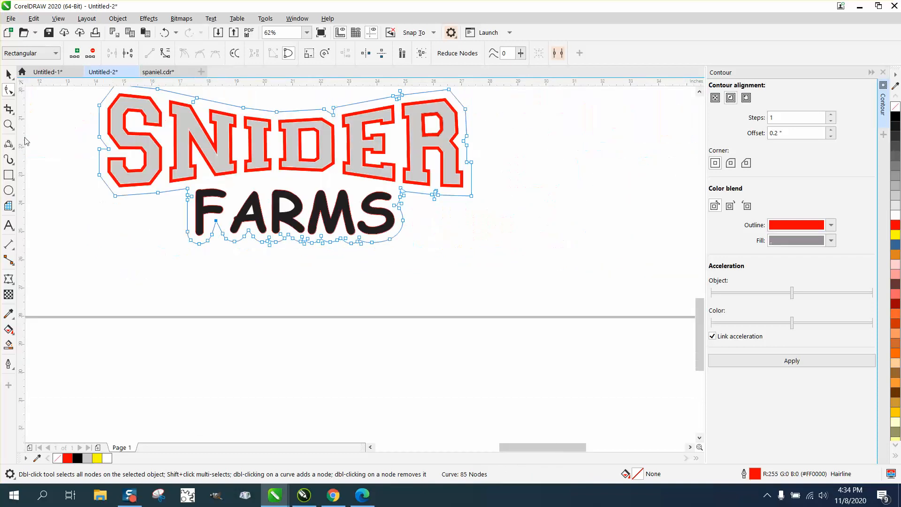
- Move the edited contour outline 12 inches down, away from the lettering
click(9, 74)
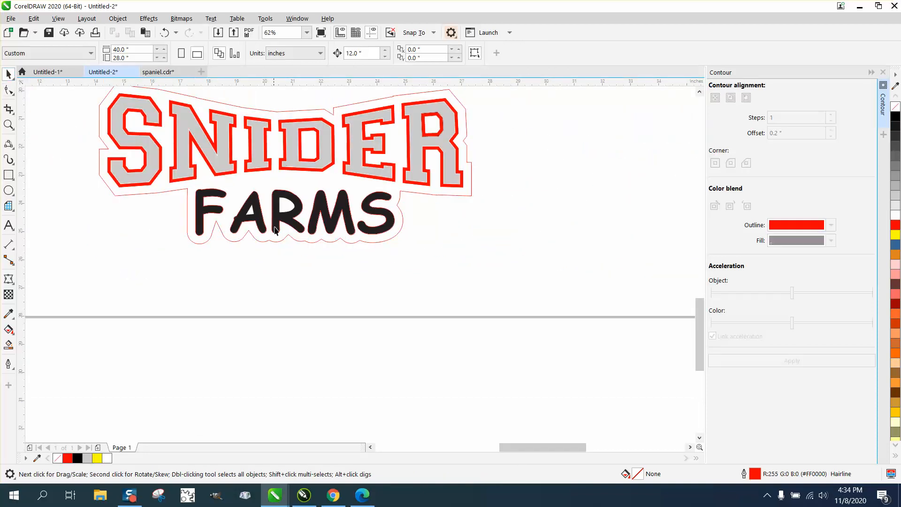
click(277, 242)
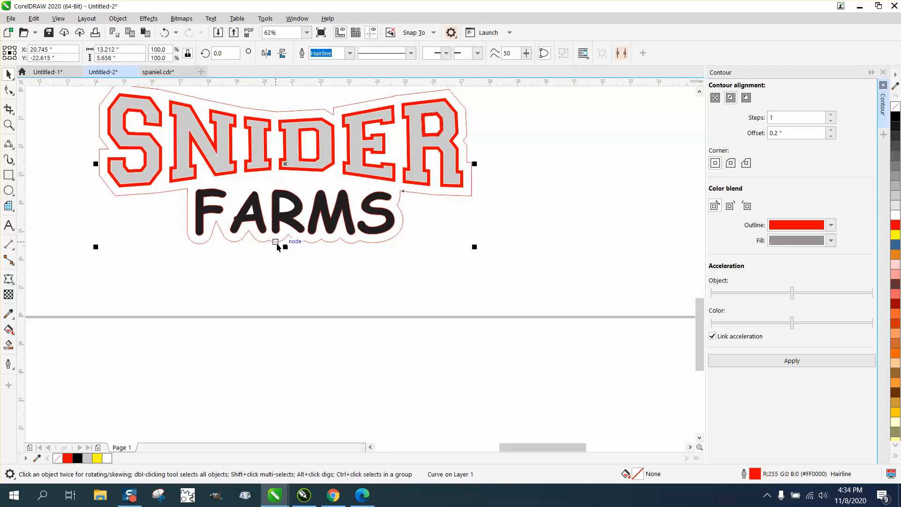
key(Down)
- Break apart the boundary curve that traces the SNIDER FARMS letters
click(280, 228)
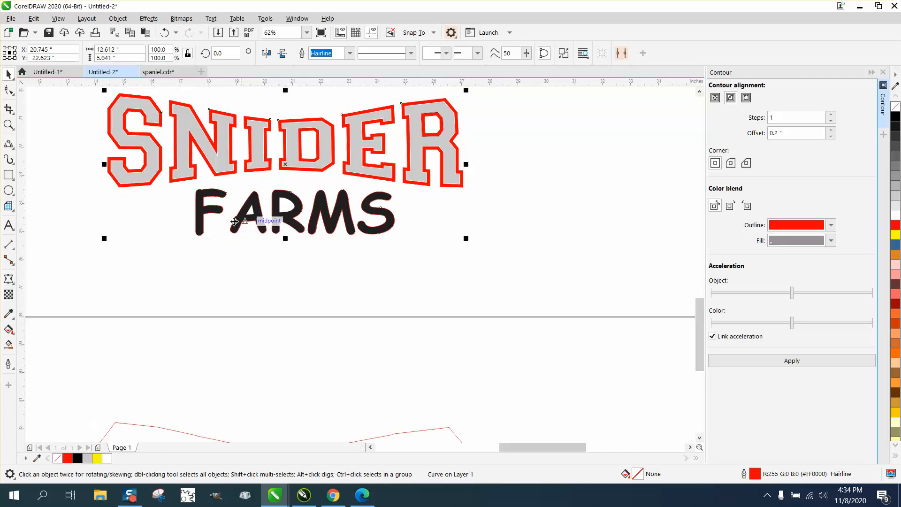
click(118, 18)
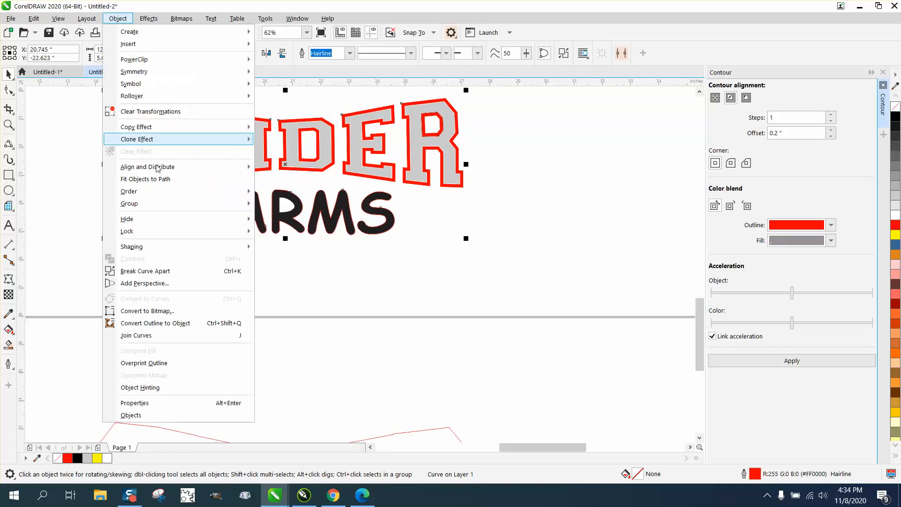
click(170, 270)
click(170, 271)
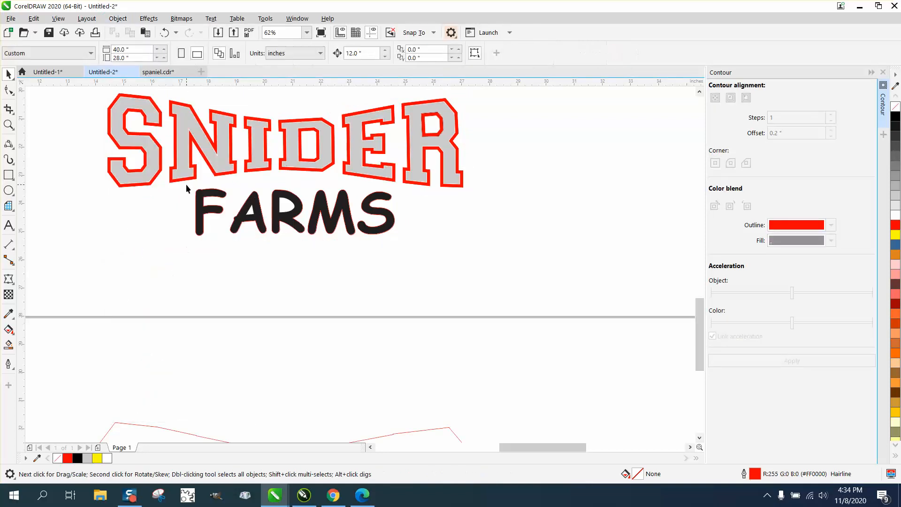
- Remove the outline from the FARMS letters
drag(345, 231, 398, 240)
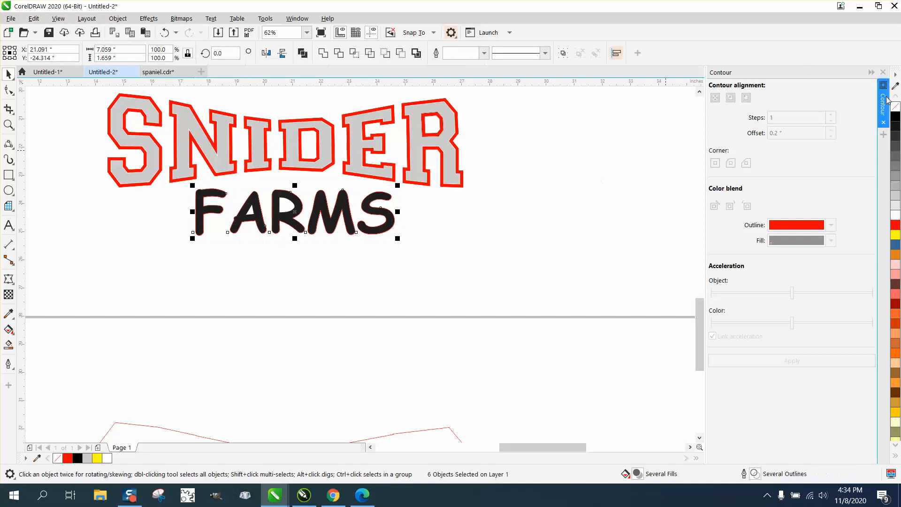
right_click(896, 109)
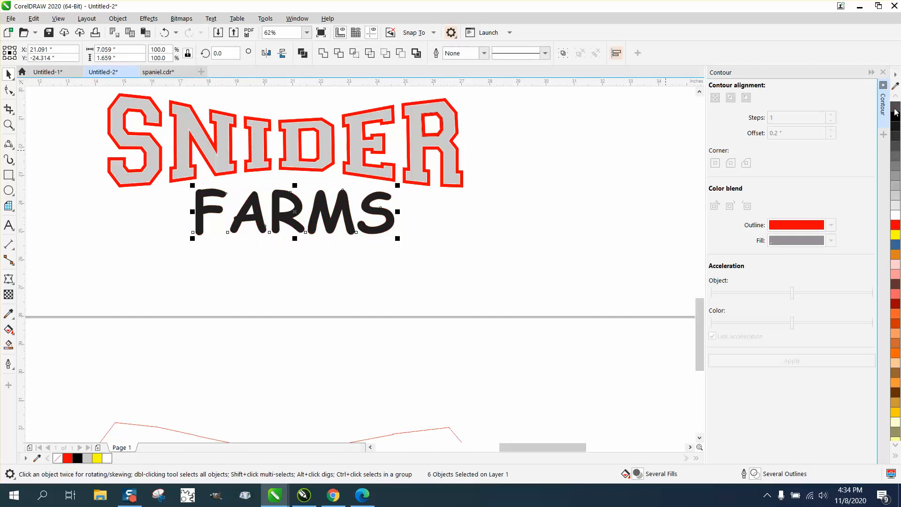
- Move the edited contour outline straight back up so it surrounds the SNIDER FARMS lettering
click(8, 125)
drag(181, 178, 473, 266)
scroll(330, 234, down, 3)
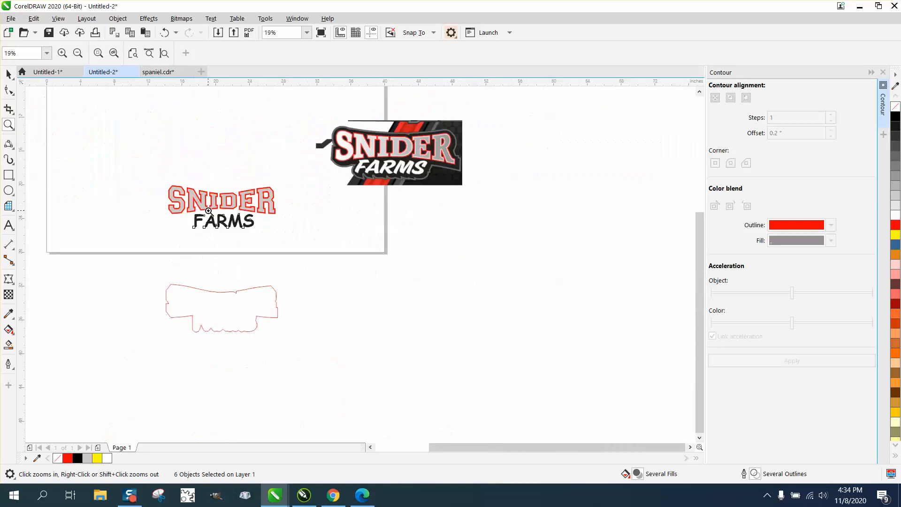
click(8, 74)
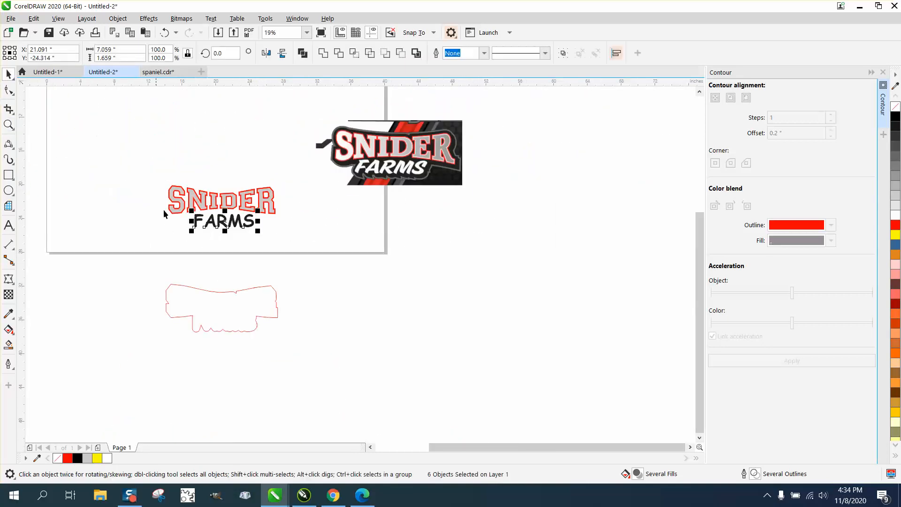
click(222, 296)
drag(224, 294, 224, 192)
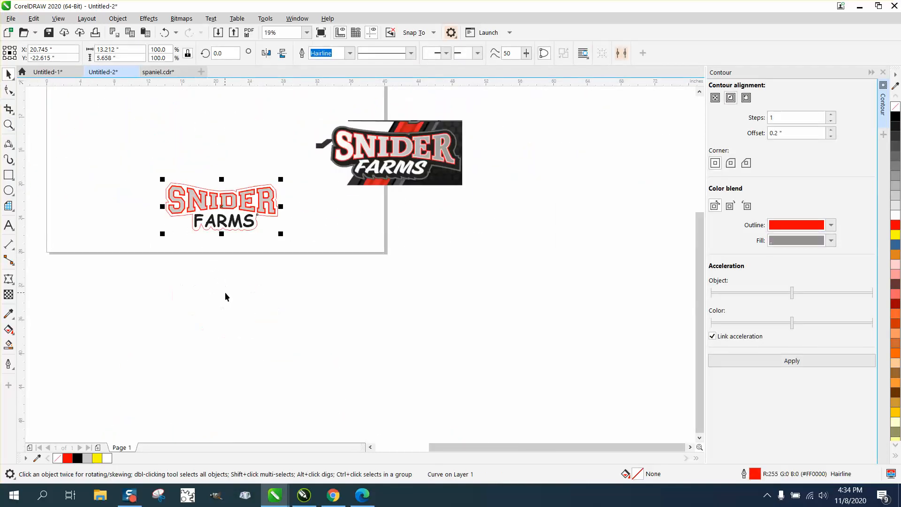
- Compare the contour around the lettering with the gray border around FARMS in the reference logo
click(9, 125)
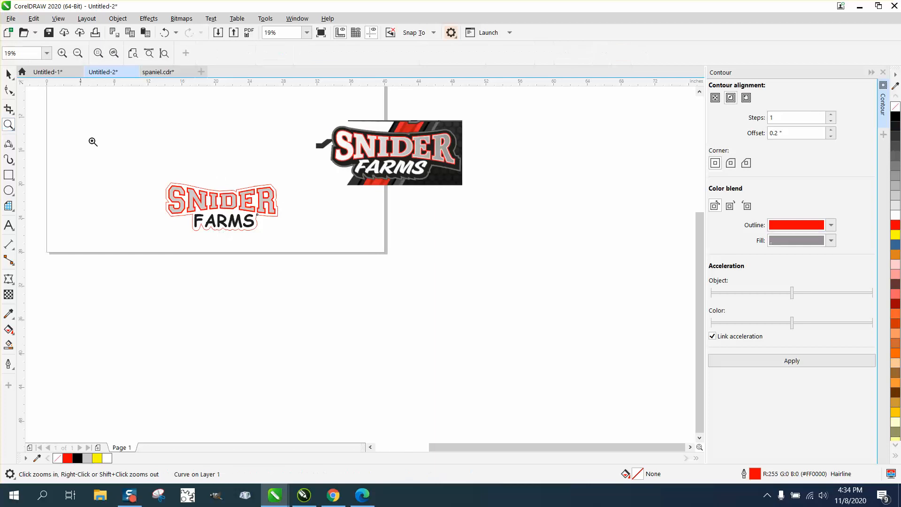
click(164, 175)
drag(272, 229, 439, 297)
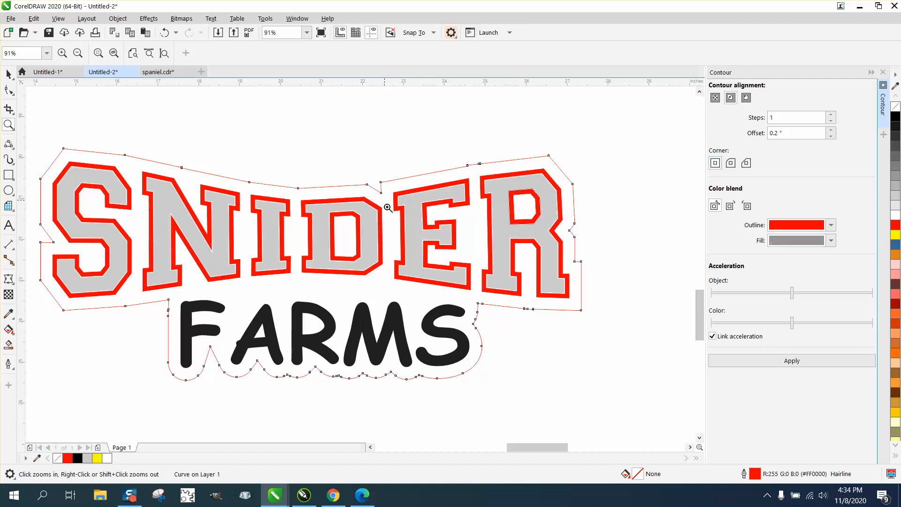
scroll(354, 167, down, 4)
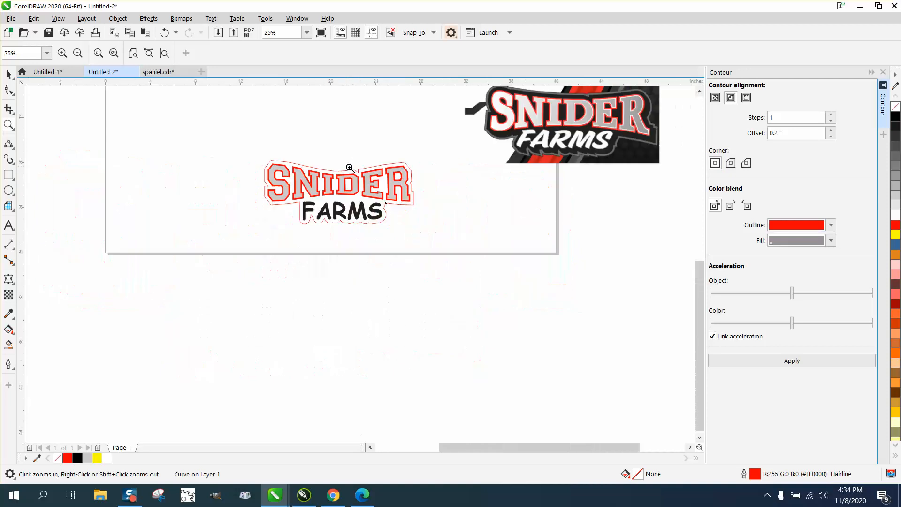
drag(509, 156, 604, 181)
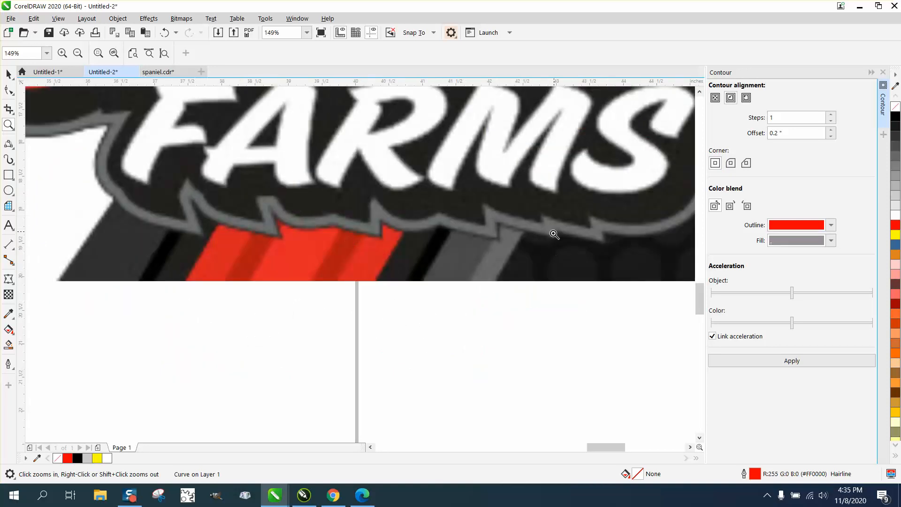
right_click(543, 216)
right_click(510, 197)
right_click(488, 173)
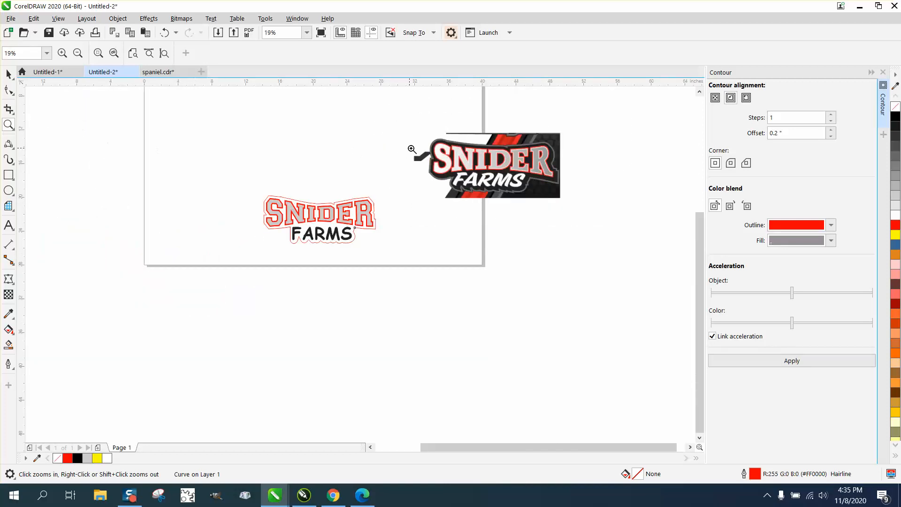
drag(428, 132, 489, 175)
right_click(488, 175)
right_click(189, 163)
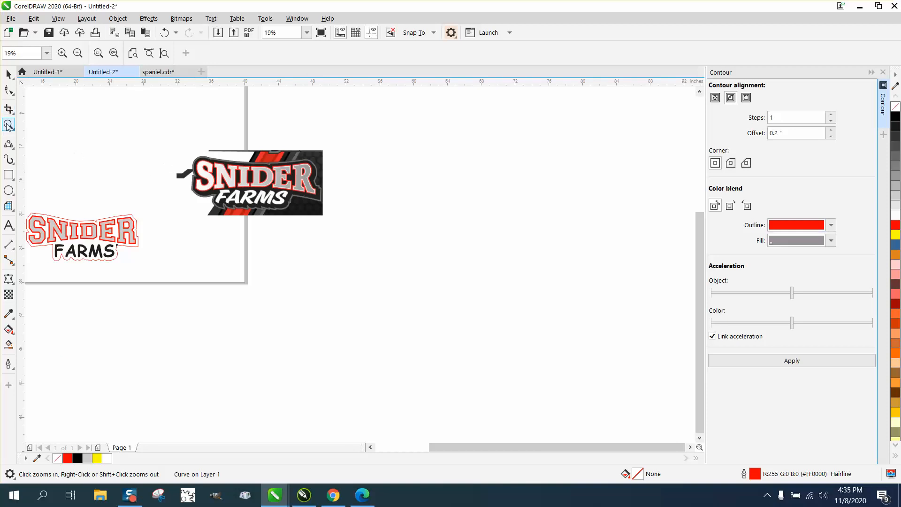
right_click(141, 177)
drag(79, 194, 192, 224)
- Apply a one-step outside contour with a 0.1-inch offset to the backing outline
key(space)
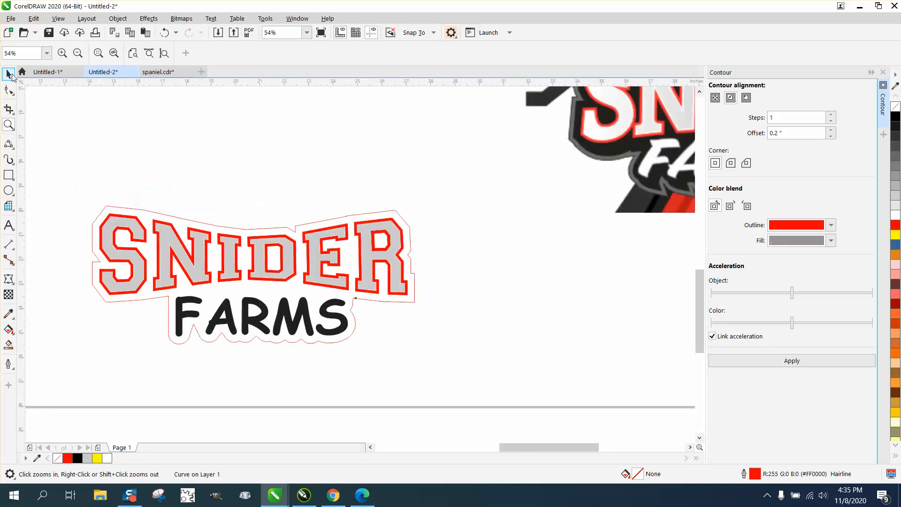
click(151, 215)
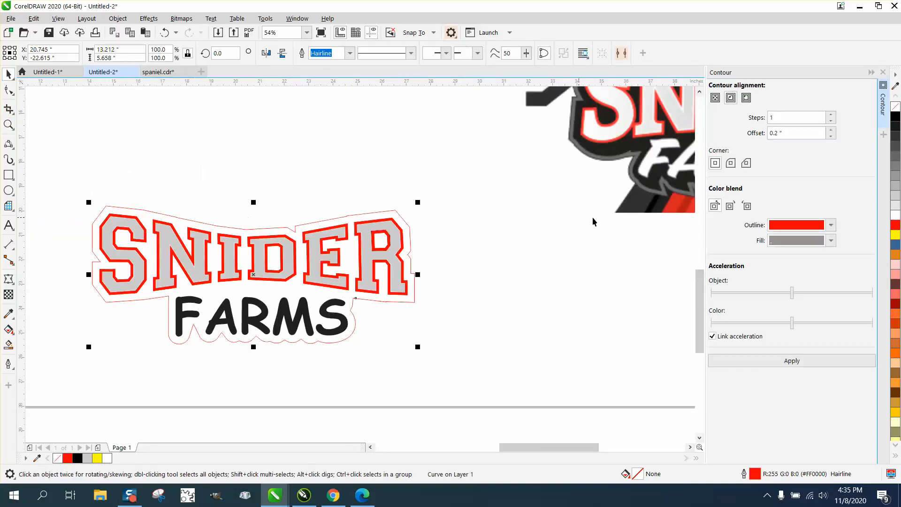
click(787, 134)
text(.1)
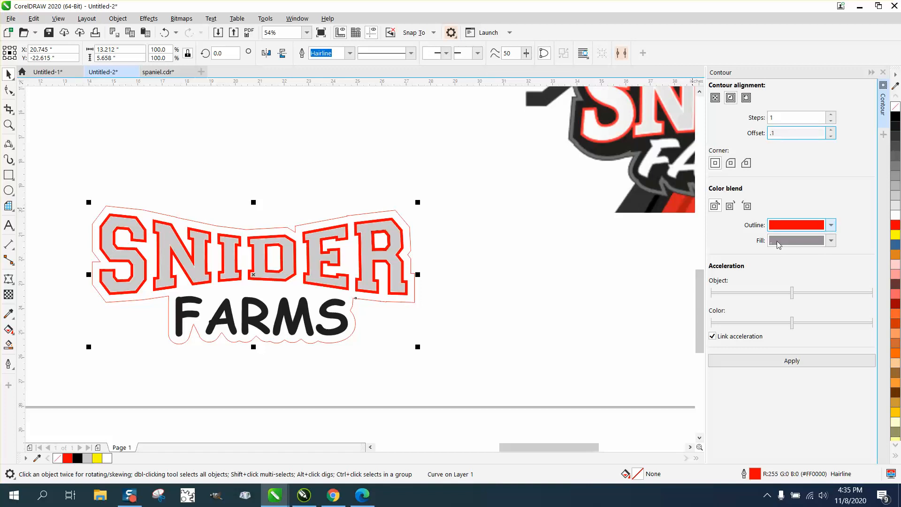
click(747, 98)
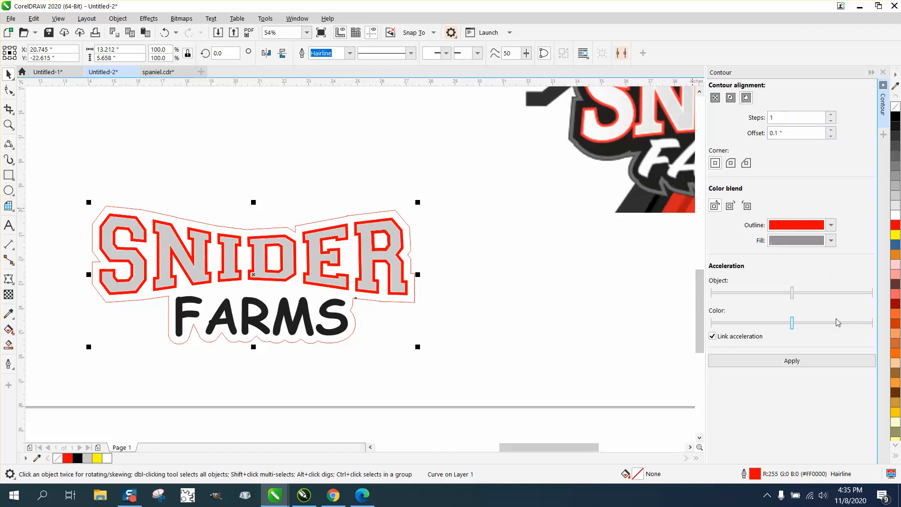
click(781, 363)
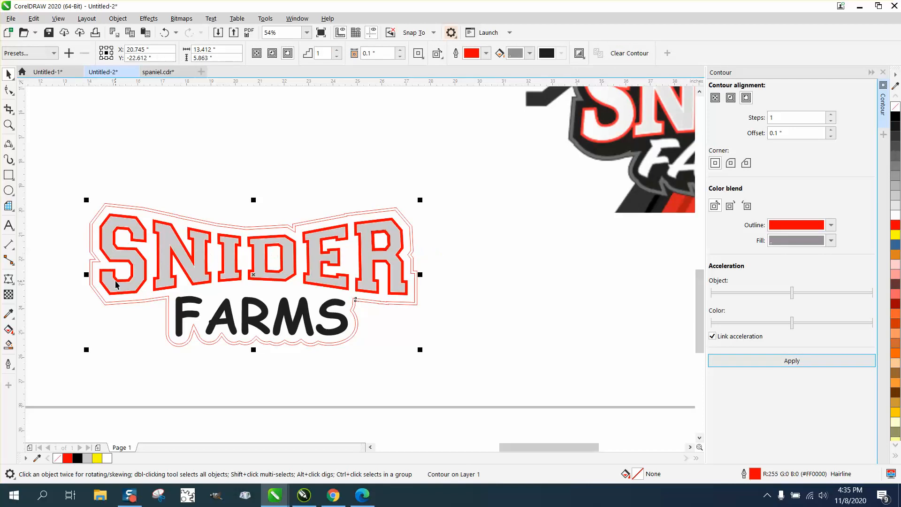
- Fill all the FARMS letters with white
ctrl+click(309, 316)
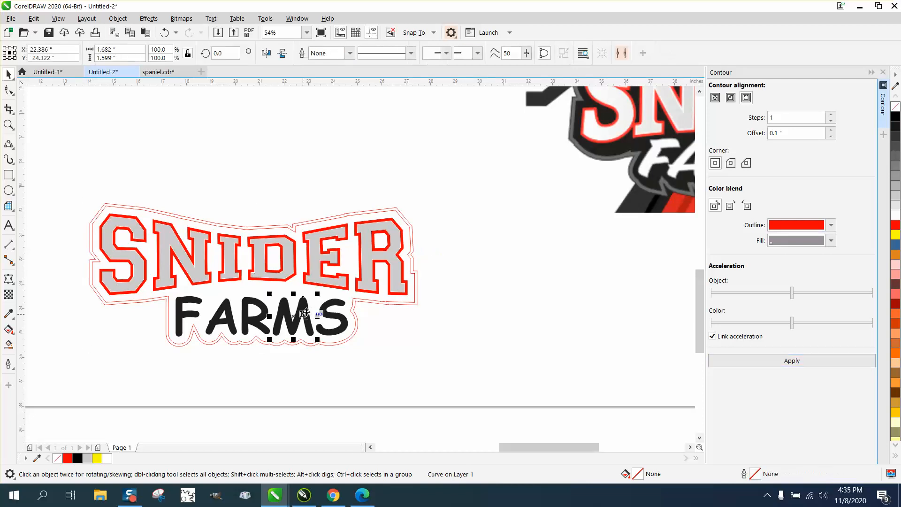
drag(82, 292, 371, 355)
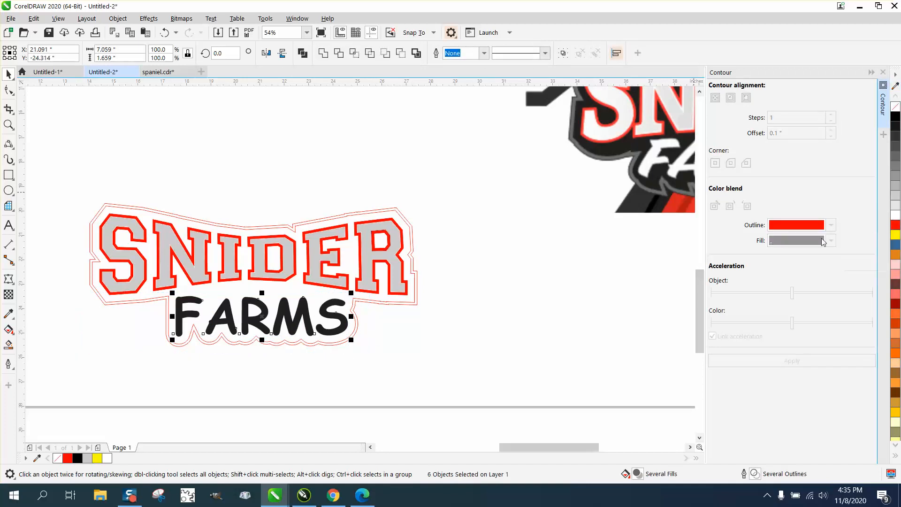
click(896, 215)
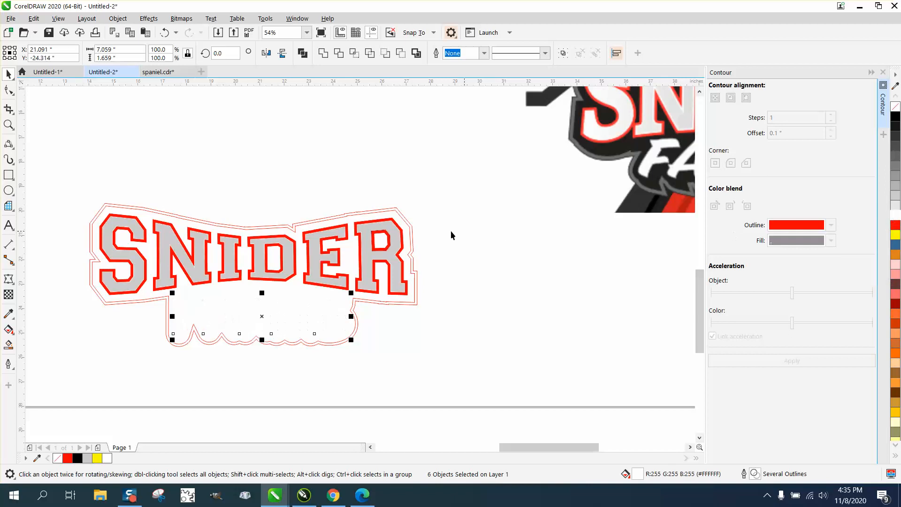
- Try a white Smart Fill on the area between the lettering and the inner contour, and undo it
click(8, 345)
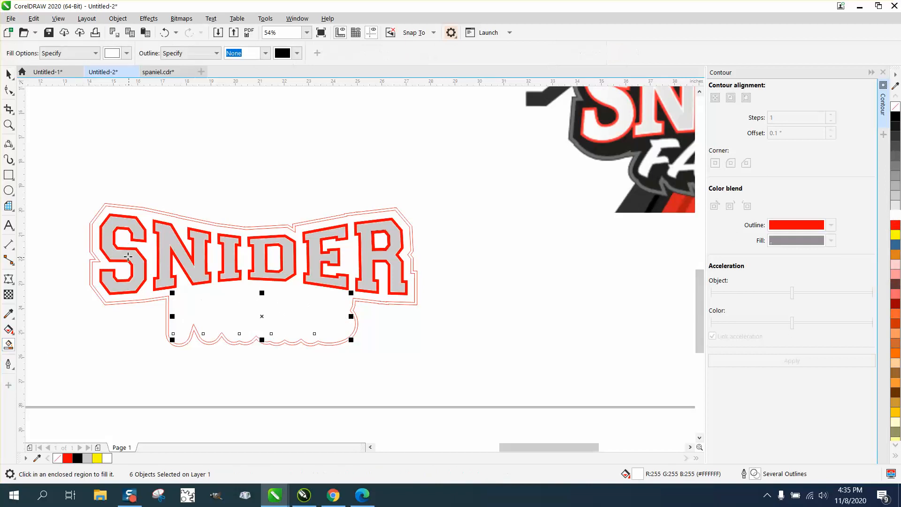
click(95, 237)
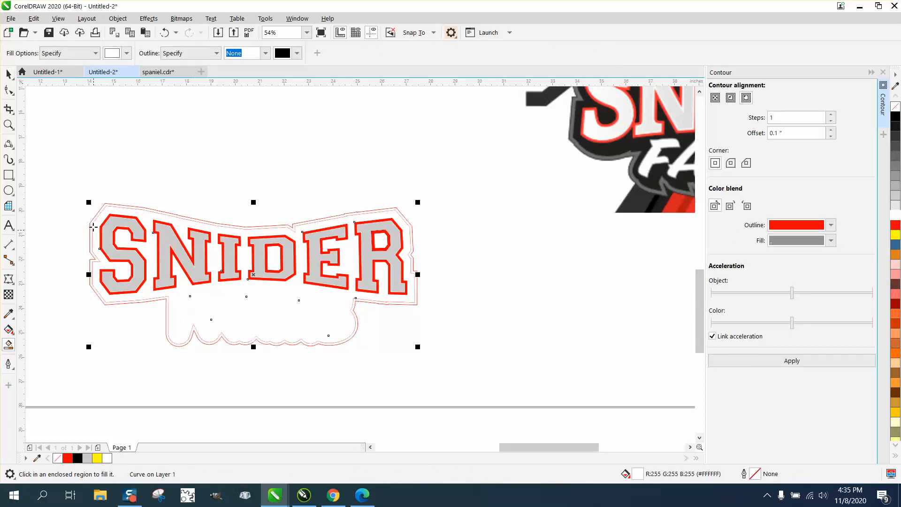
click(164, 33)
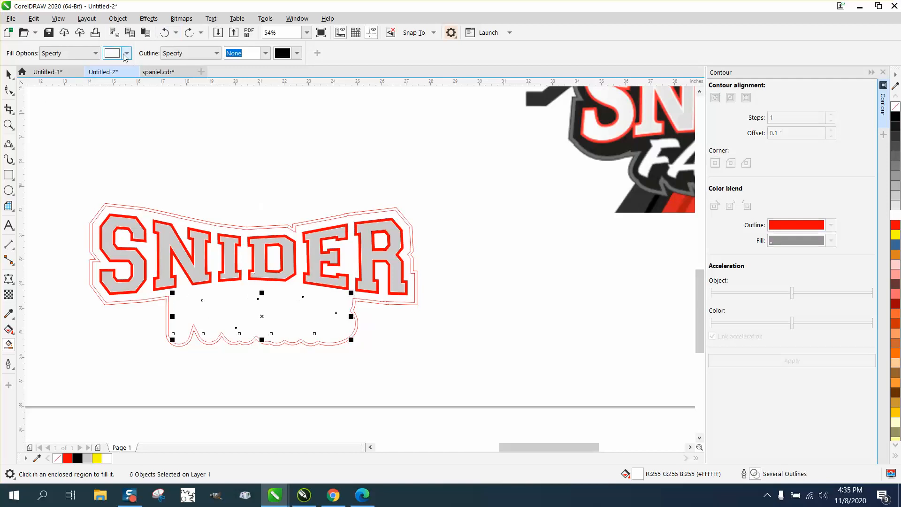
- Set the Smart Fill color to black and fill the backing area inside the inner contour and the R of FARMS
click(126, 56)
click(119, 108)
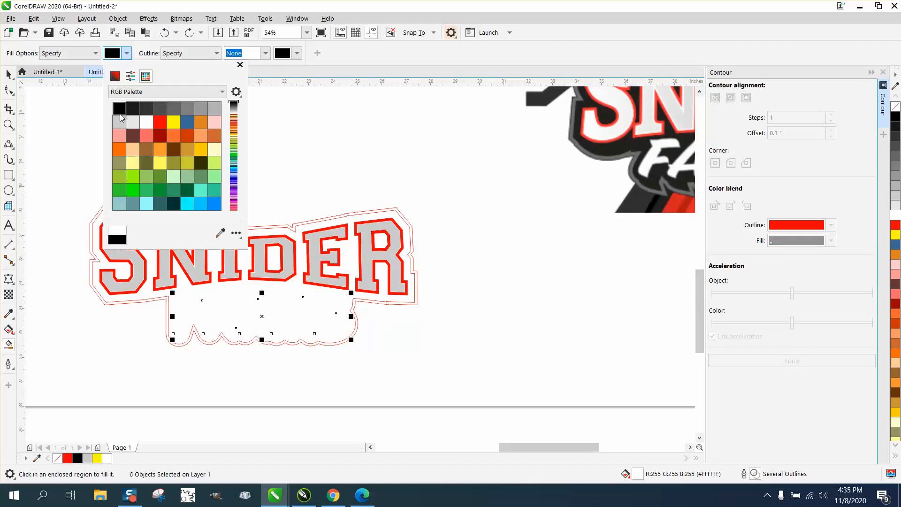
click(96, 231)
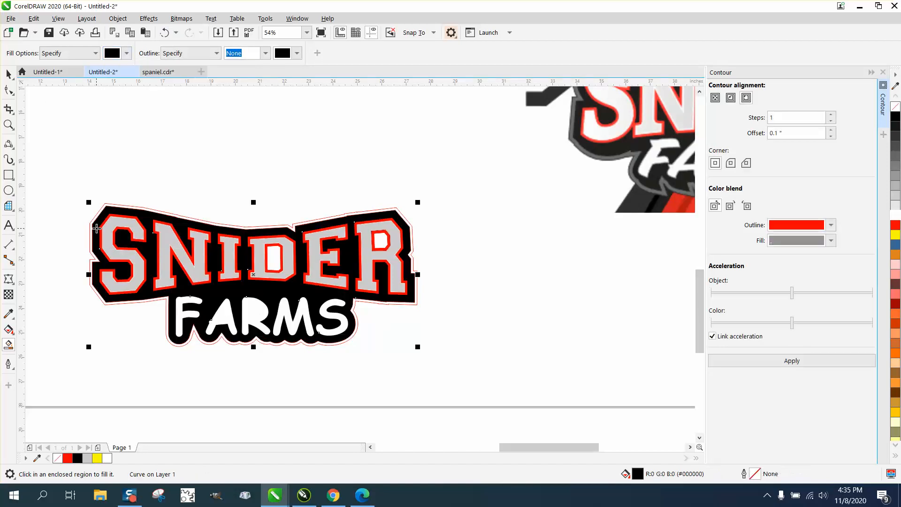
click(255, 313)
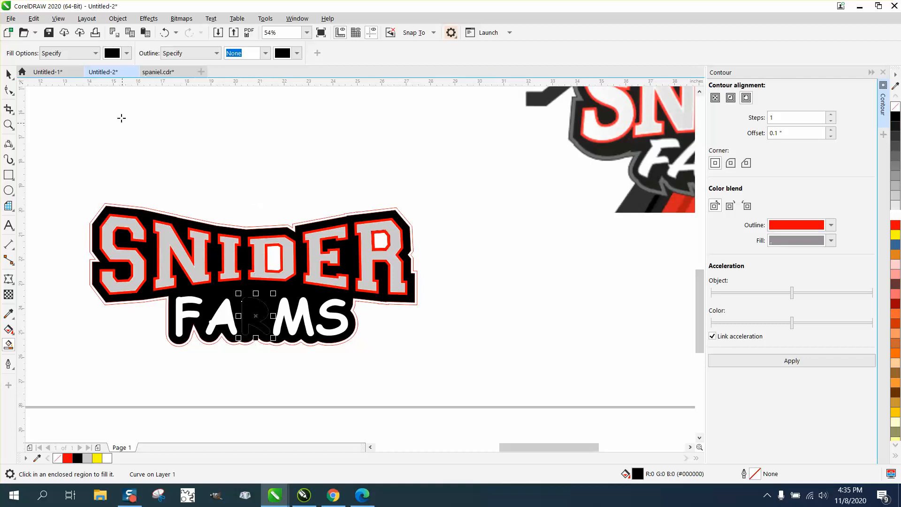
- Undo the black Smart Fills and the white fill on the FARMS letters
click(166, 32)
click(166, 33)
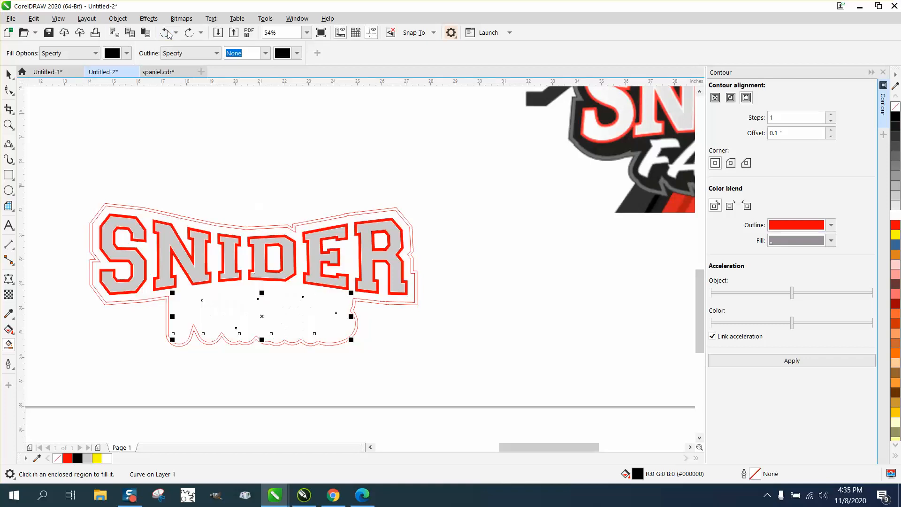
click(166, 33)
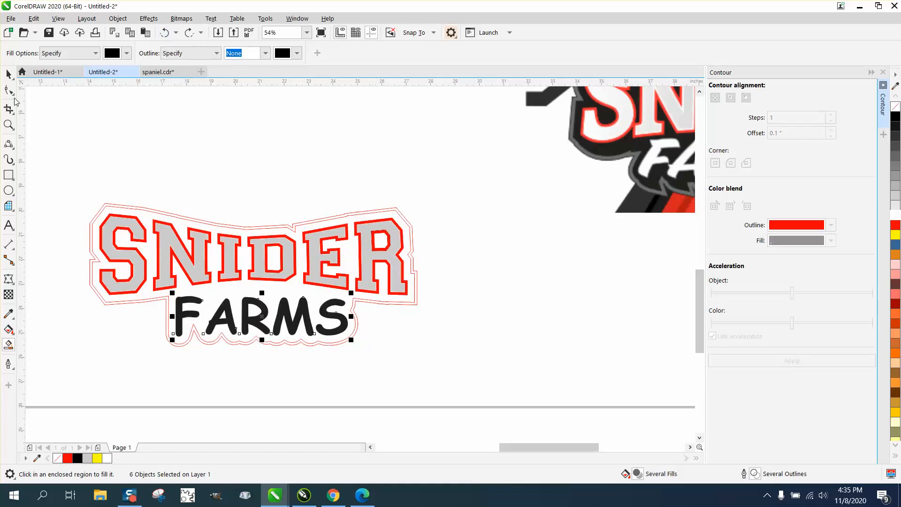
- Remove the fill from the FARMS letters and give them a red outline
key(space)
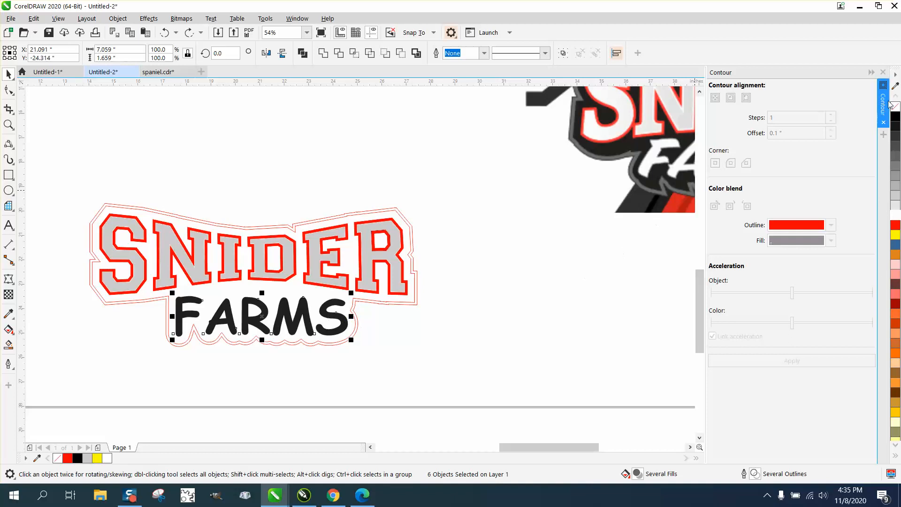
click(895, 106)
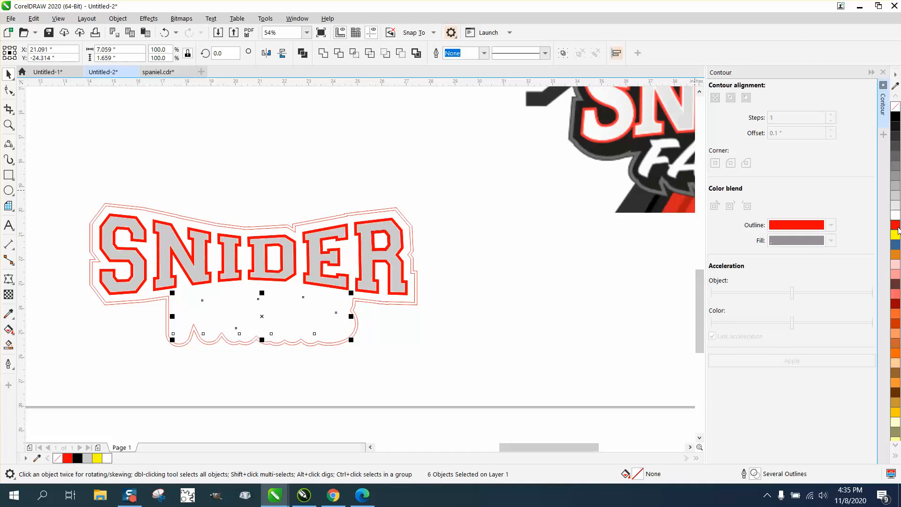
right_click(898, 227)
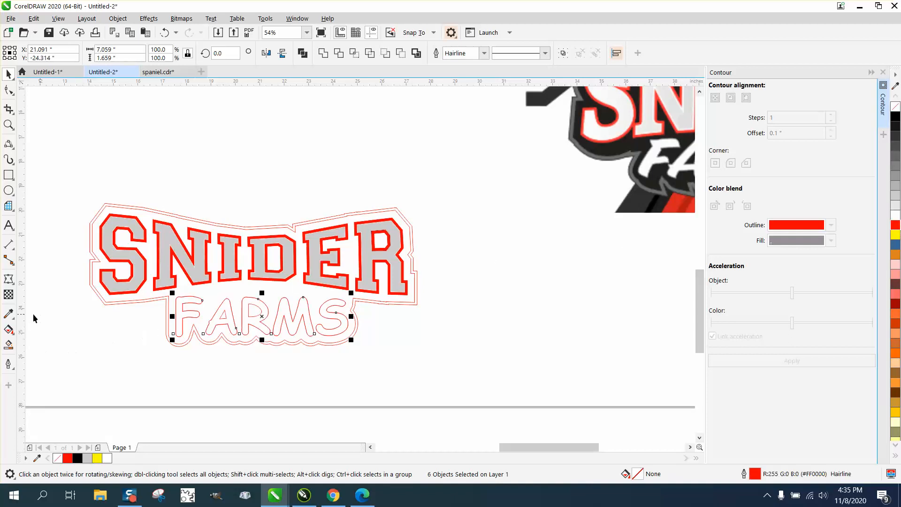
- Smart-fill the backing inside the inner contour and the enclosed holes of the FARMS and SNIDER letters with black
click(9, 345)
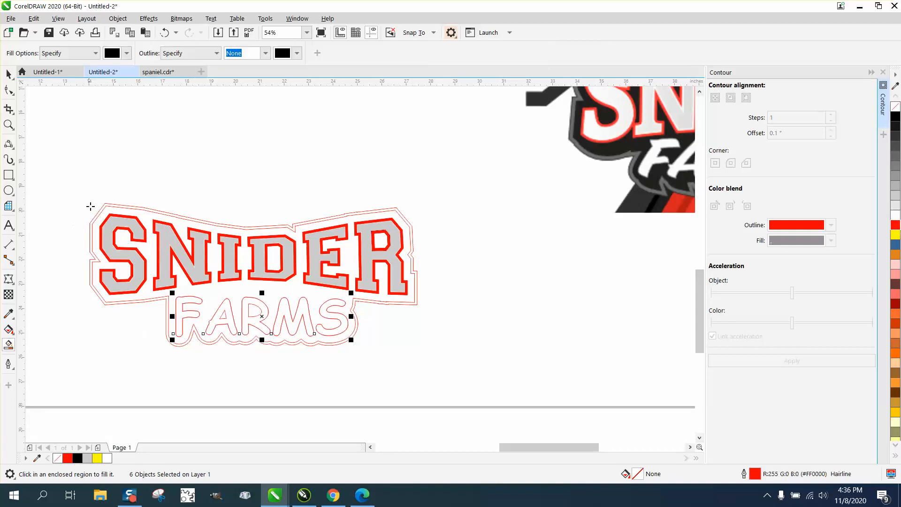
click(117, 214)
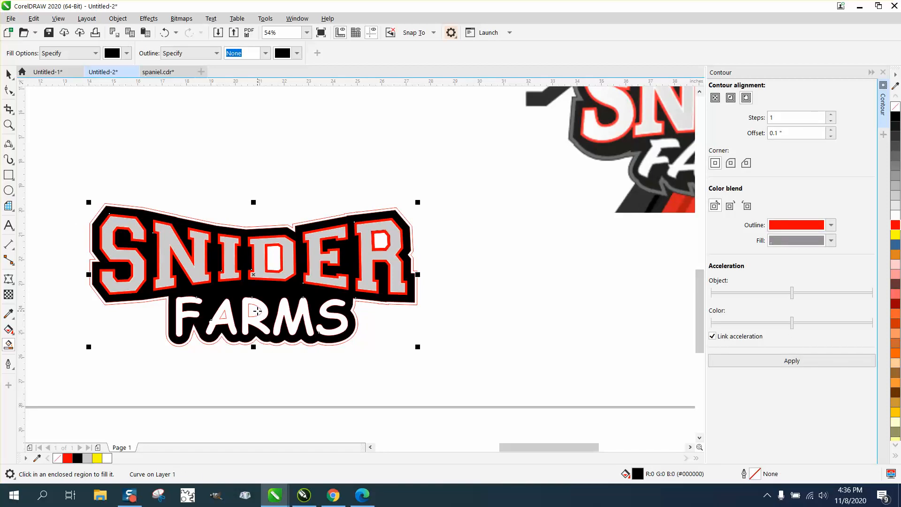
click(223, 314)
click(271, 261)
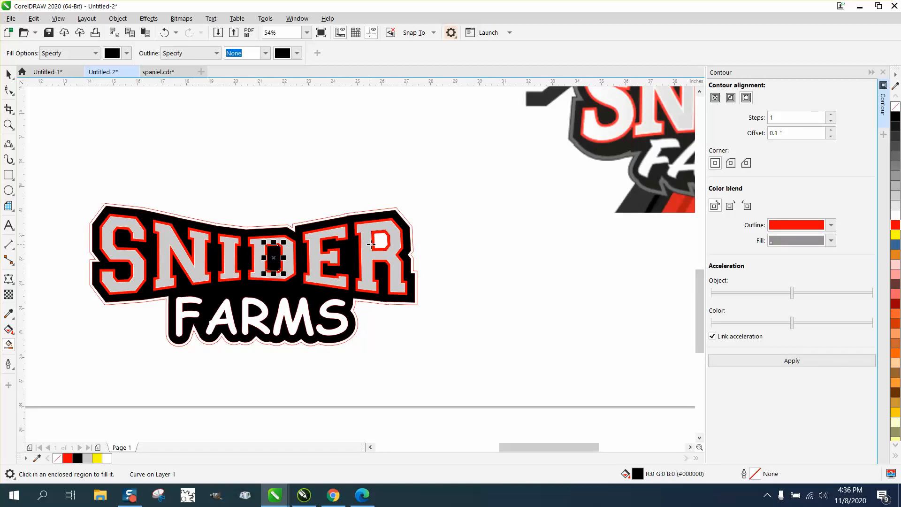
click(382, 237)
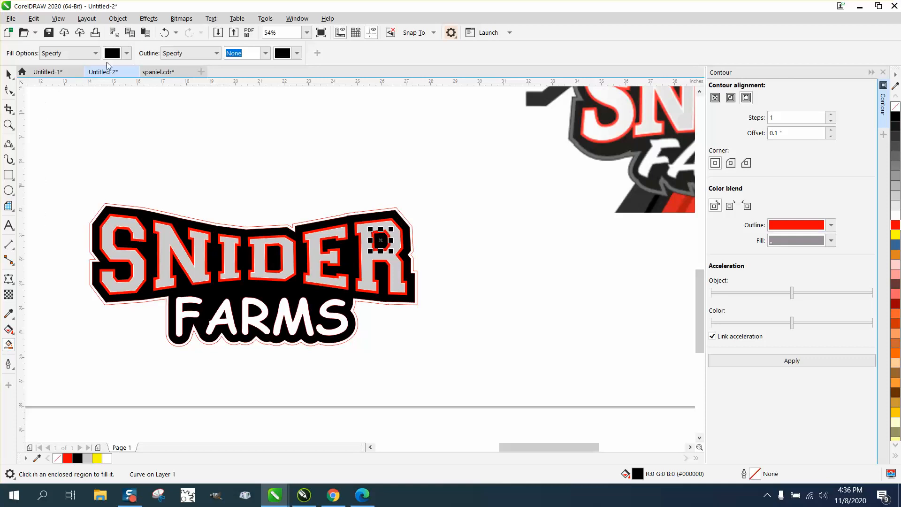
- Set the Smart Fill color to light gray (RGB 204, 204, 204) and fill the border between the inner and outer contours
click(127, 53)
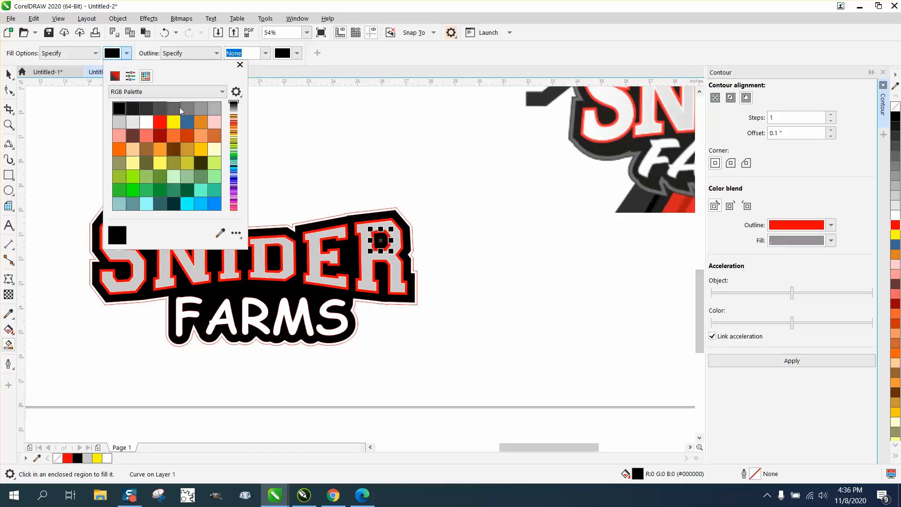
click(120, 122)
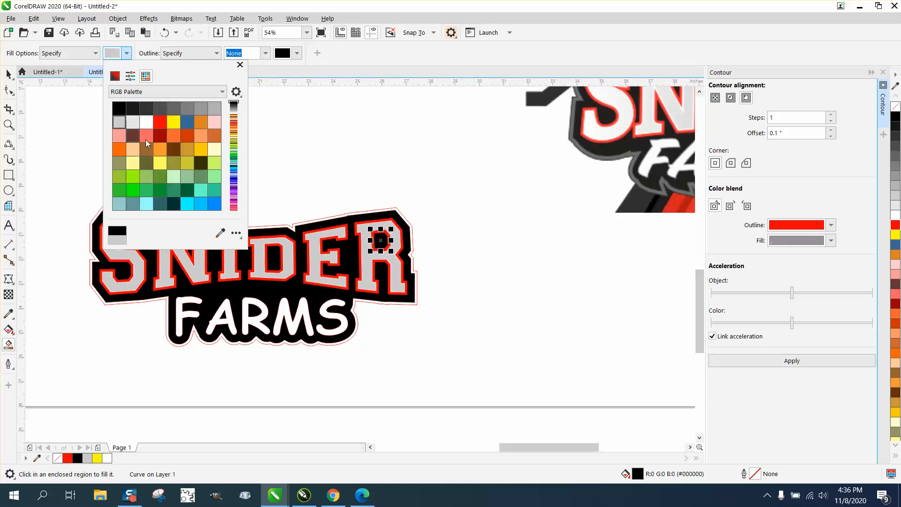
click(296, 203)
click(306, 223)
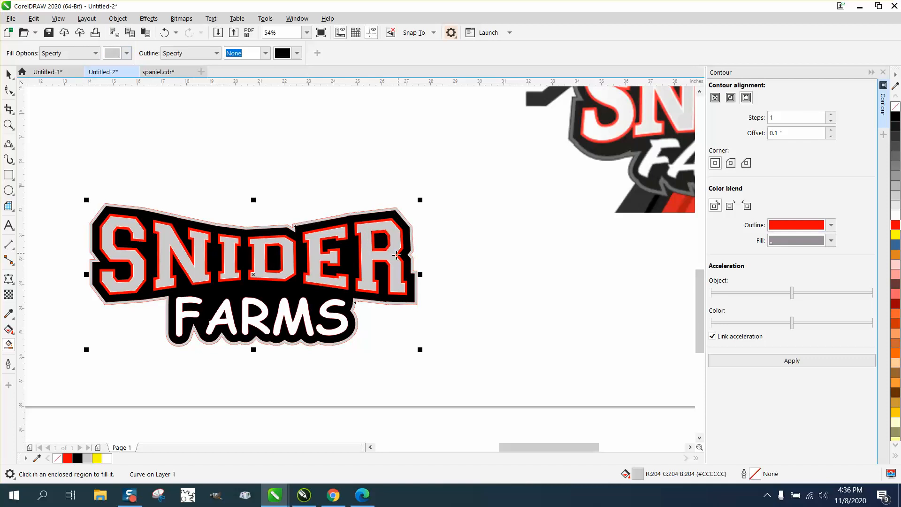
- Inspect the filled logo up close, checking the gray border and the red-outlined D and E of SNIDER
click(8, 125)
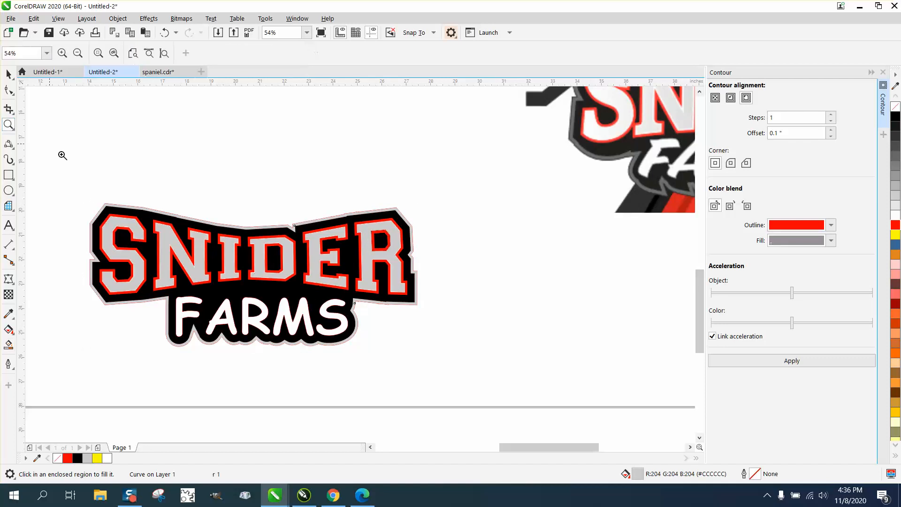
drag(72, 184, 528, 345)
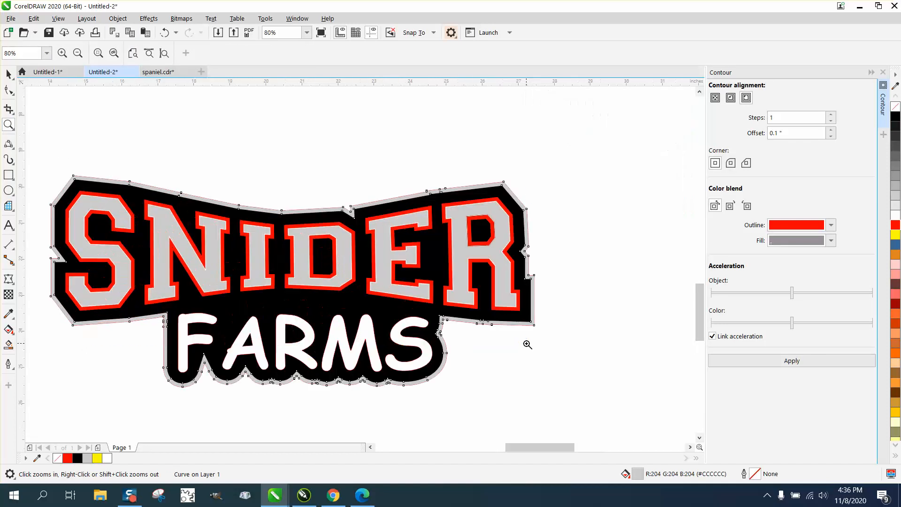
drag(280, 202, 436, 308)
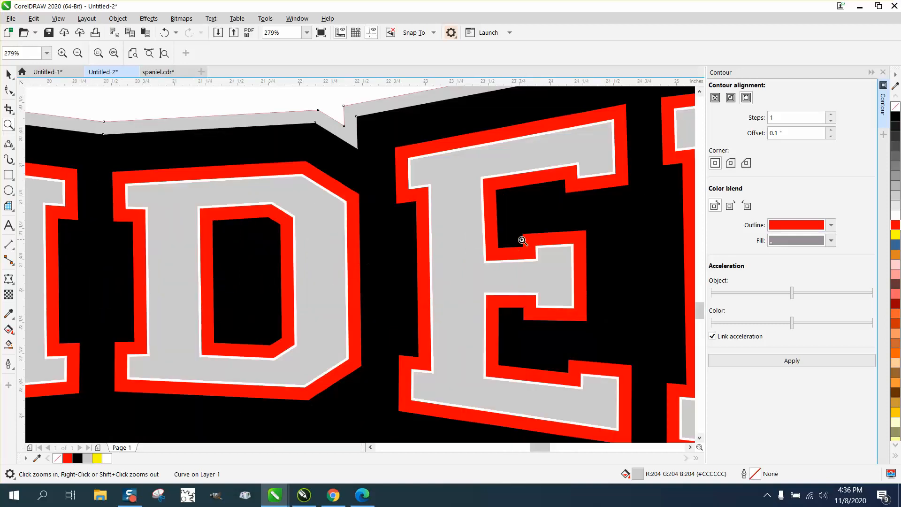
right_click(385, 227)
right_click(371, 228)
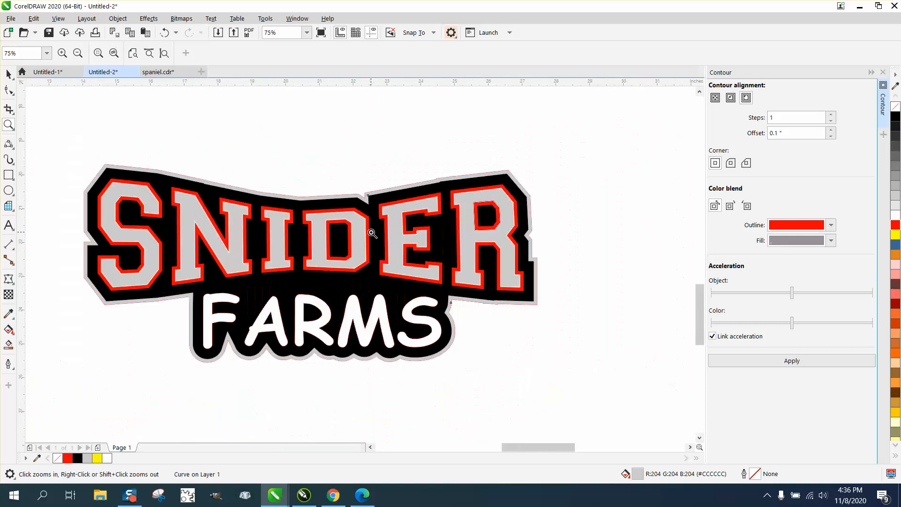